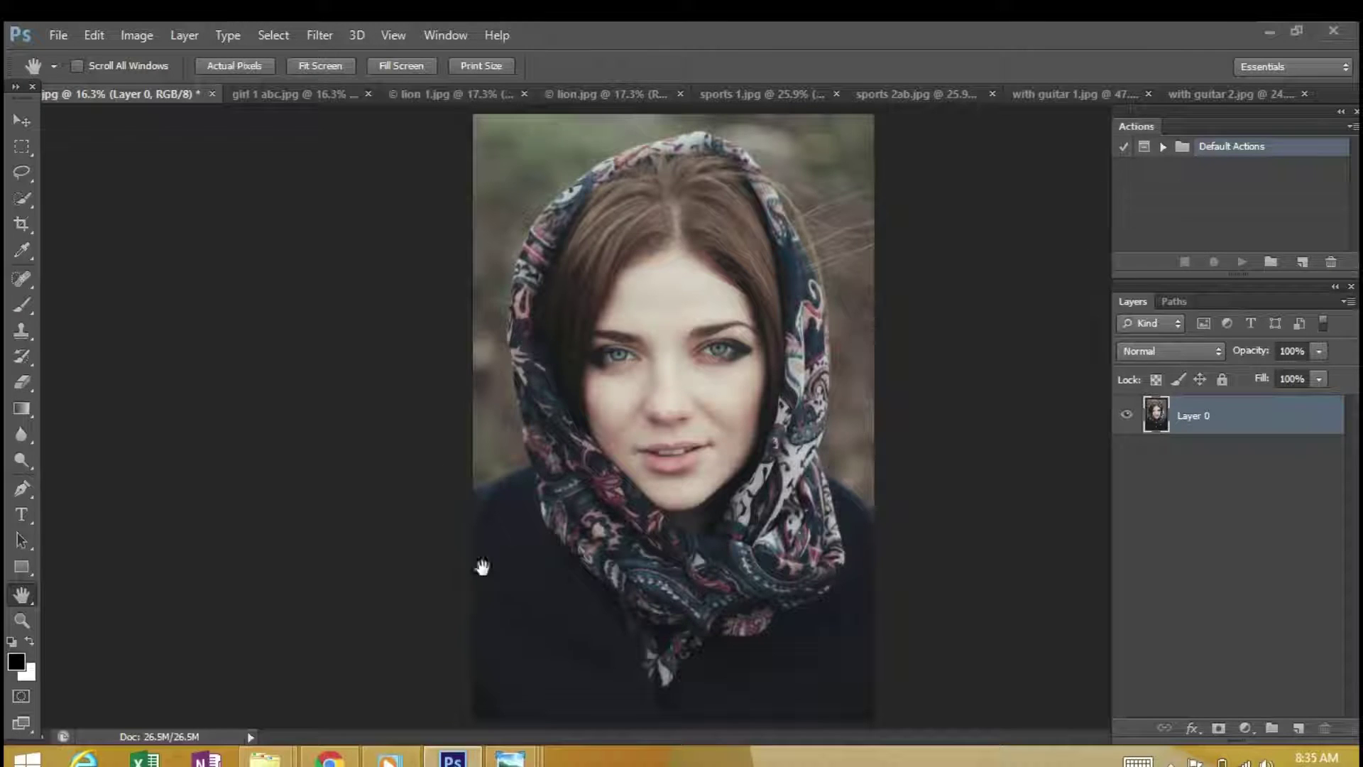
Step: Browse the before/after fog examples: portrait, lion, horse and jockey, guitar player
{"action": "left_click", "coordinate": [256, 91]}
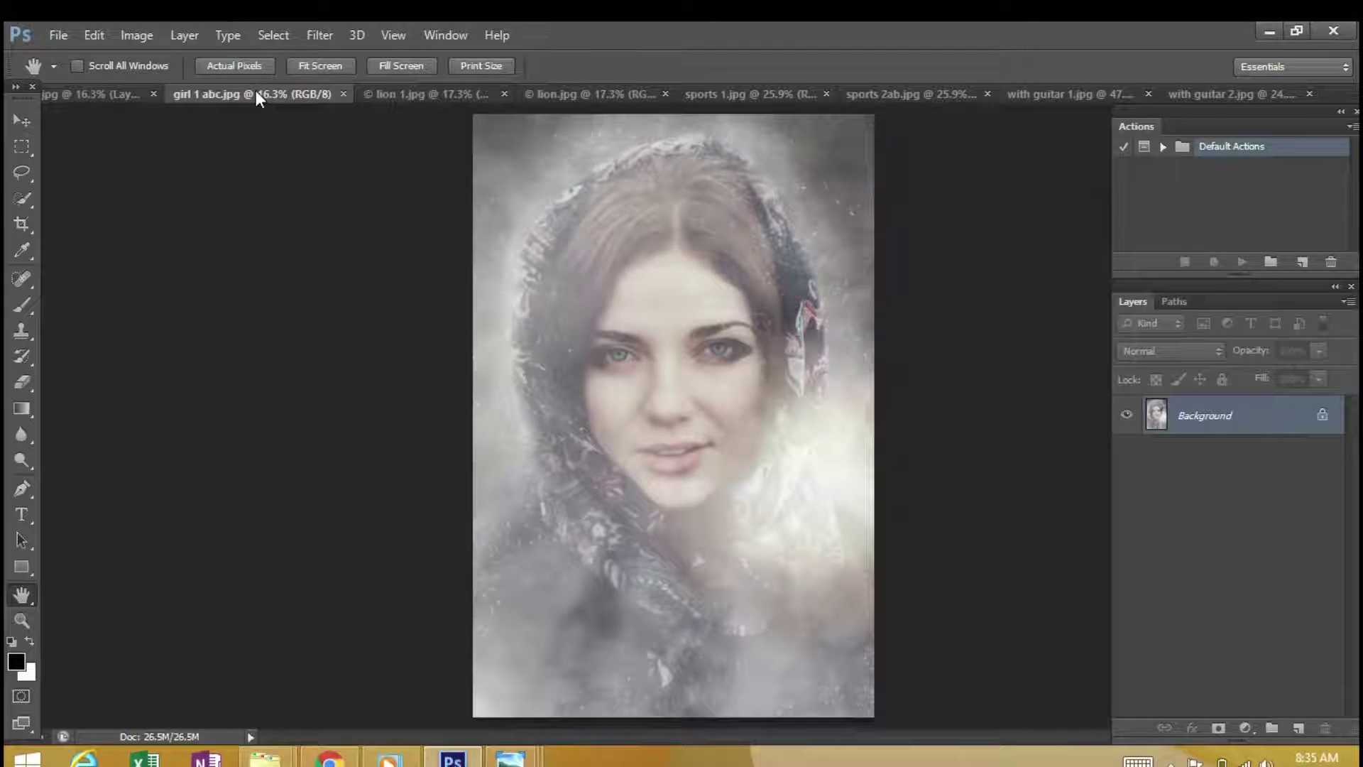
{"action": "left_click", "coordinate": [398, 92]}
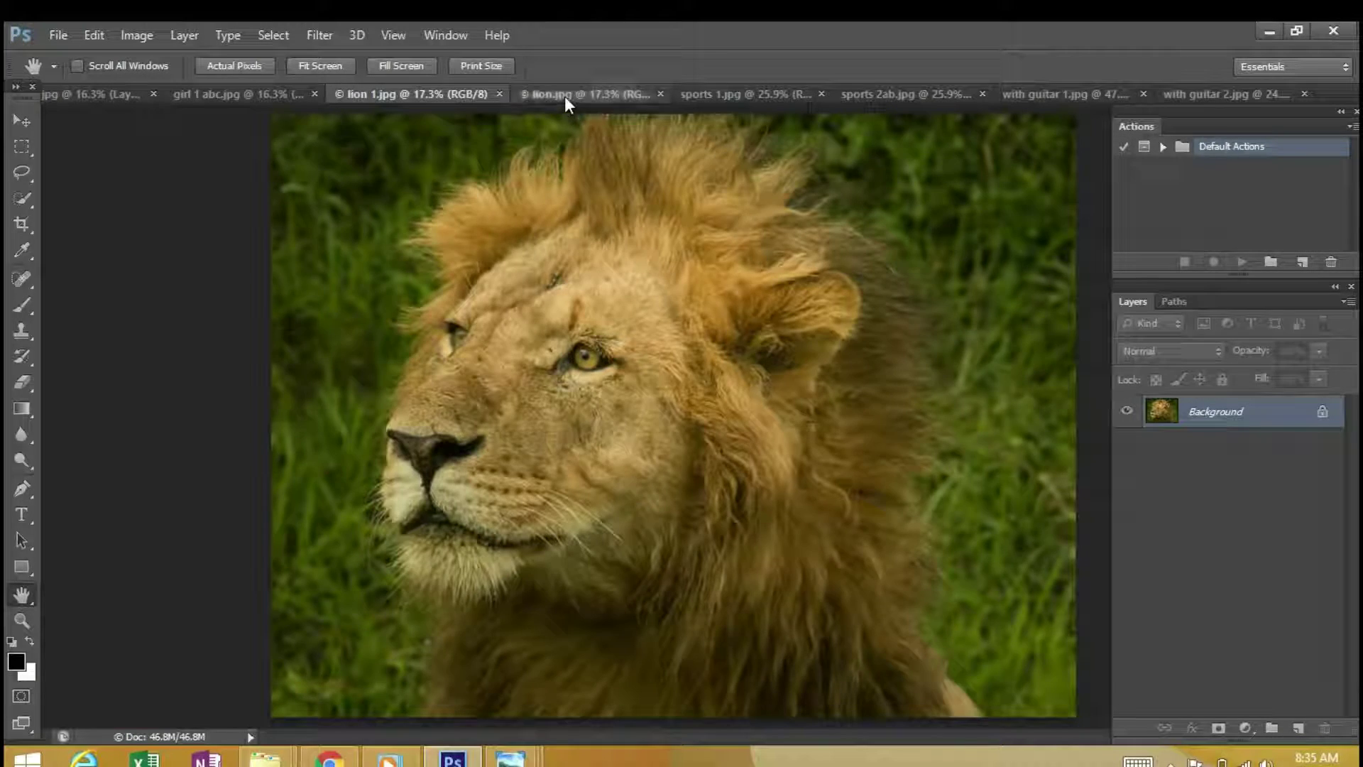
{"action": "left_click", "coordinate": [571, 95]}
{"action": "left_click", "coordinate": [717, 92]}
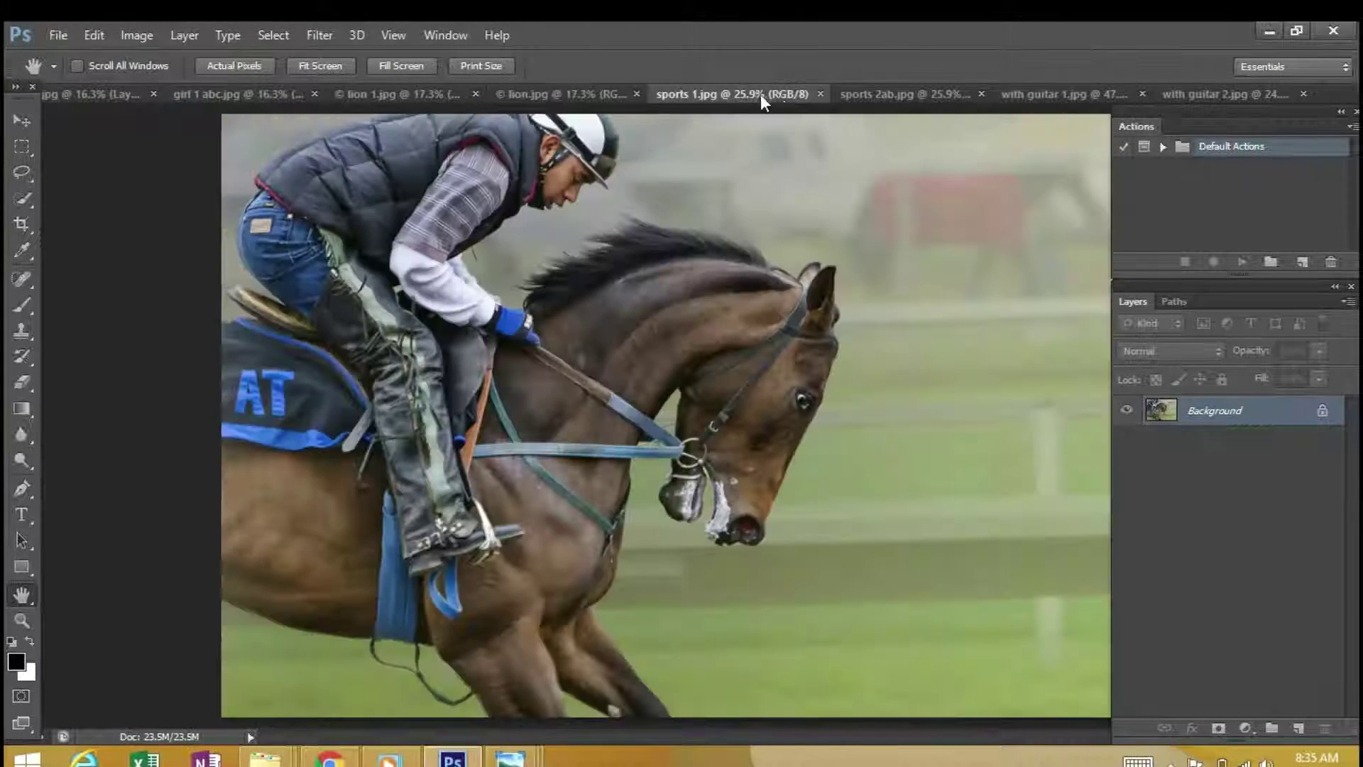
{"action": "left_click", "coordinate": [880, 92]}
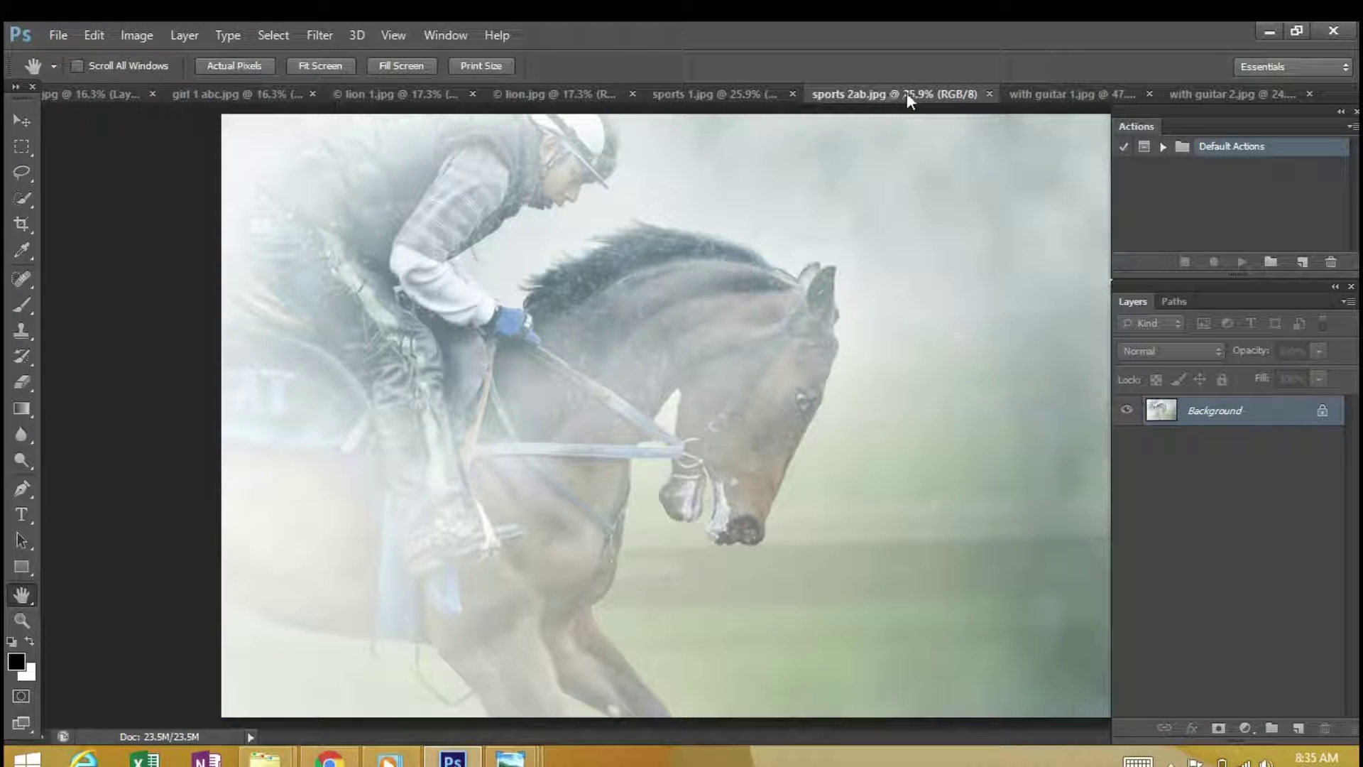
{"action": "left_click", "coordinate": [1032, 92]}
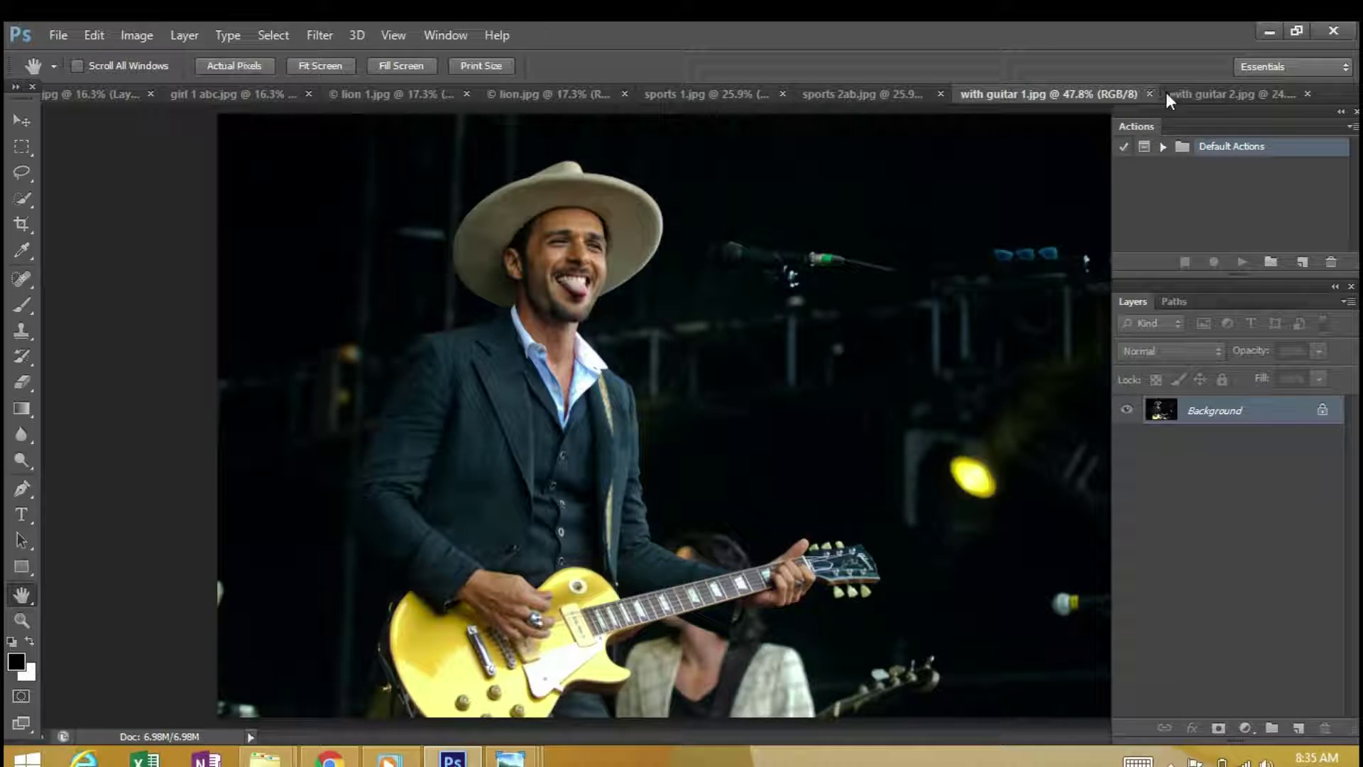
{"action": "left_click", "coordinate": [1198, 92]}
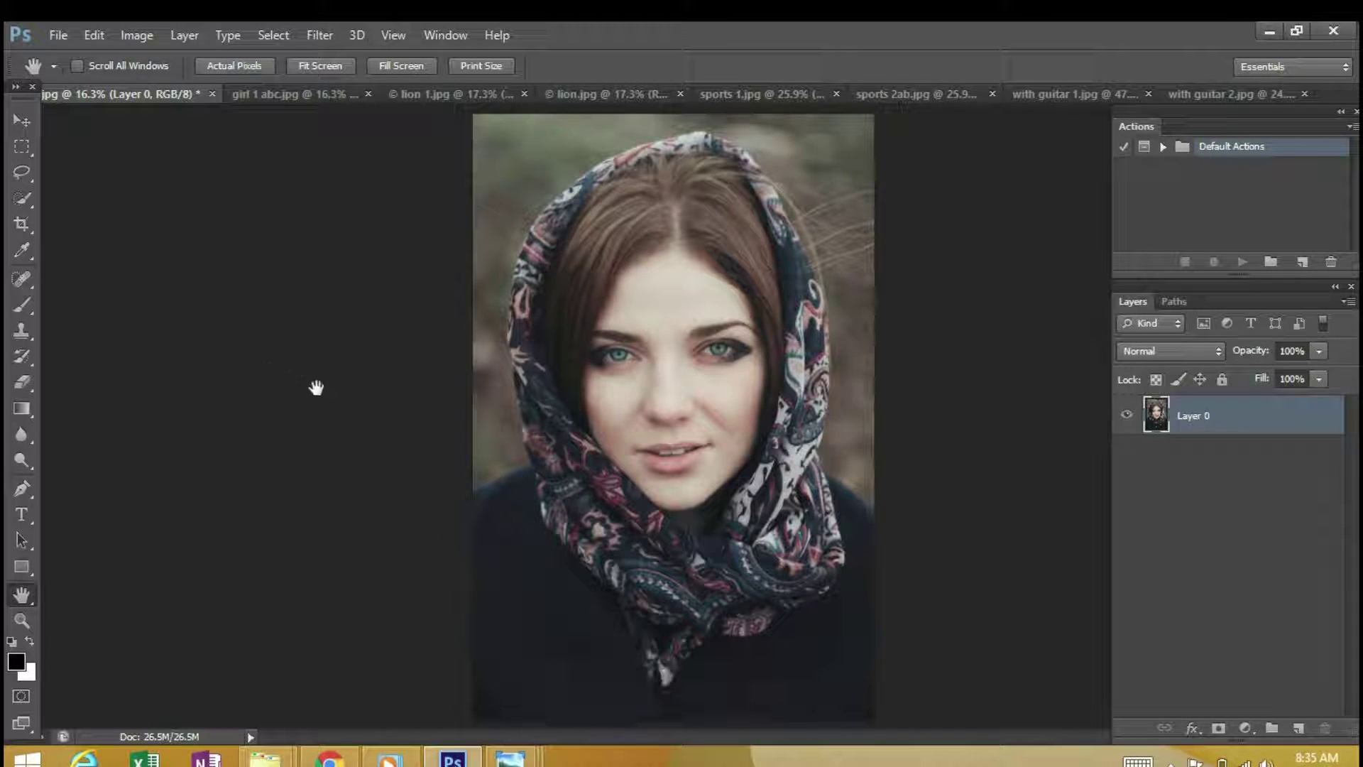
Step: Check the colour mode and image size (2480×3729 px at 300 resolution), leaving them unchanged
{"action": "left_click", "coordinate": [137, 36]}
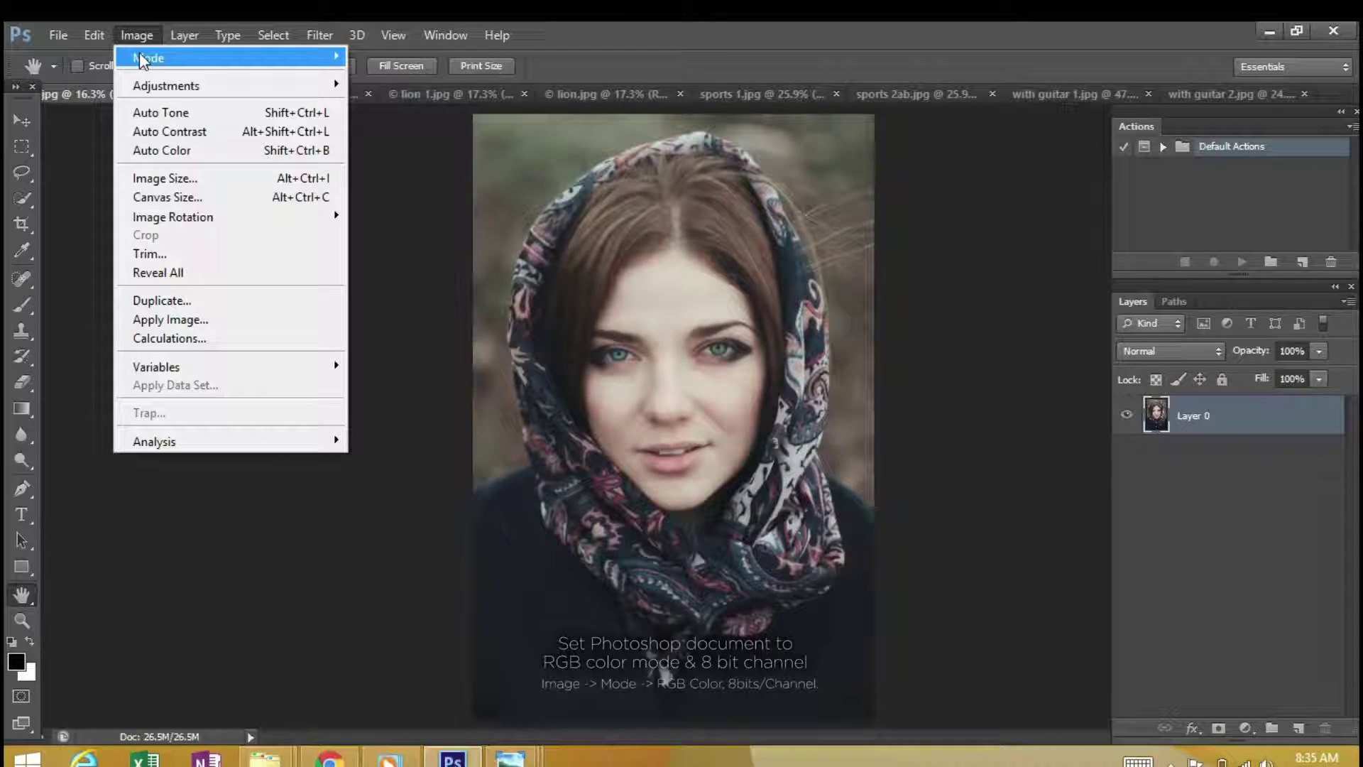
{"action": "mouse_move", "coordinate": [149, 58]}
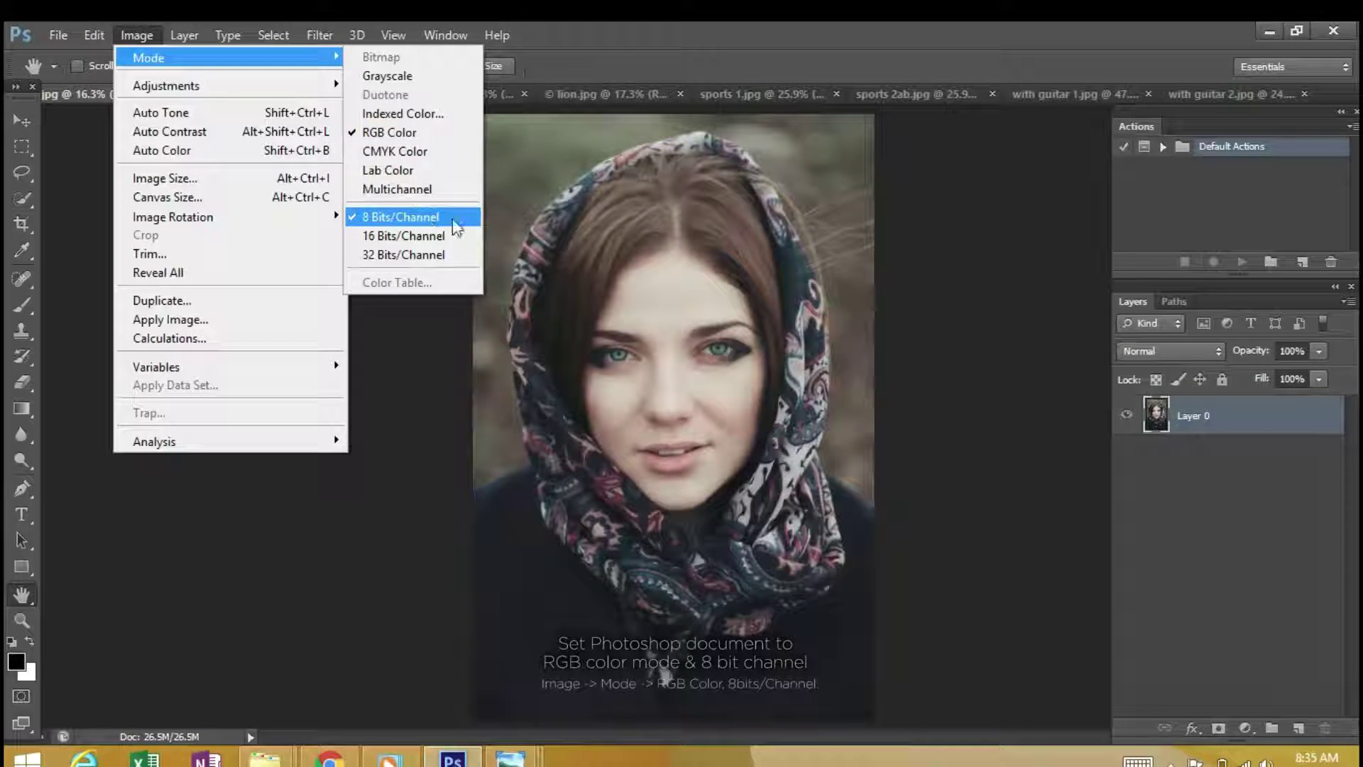
{"action": "left_click", "coordinate": [432, 416]}
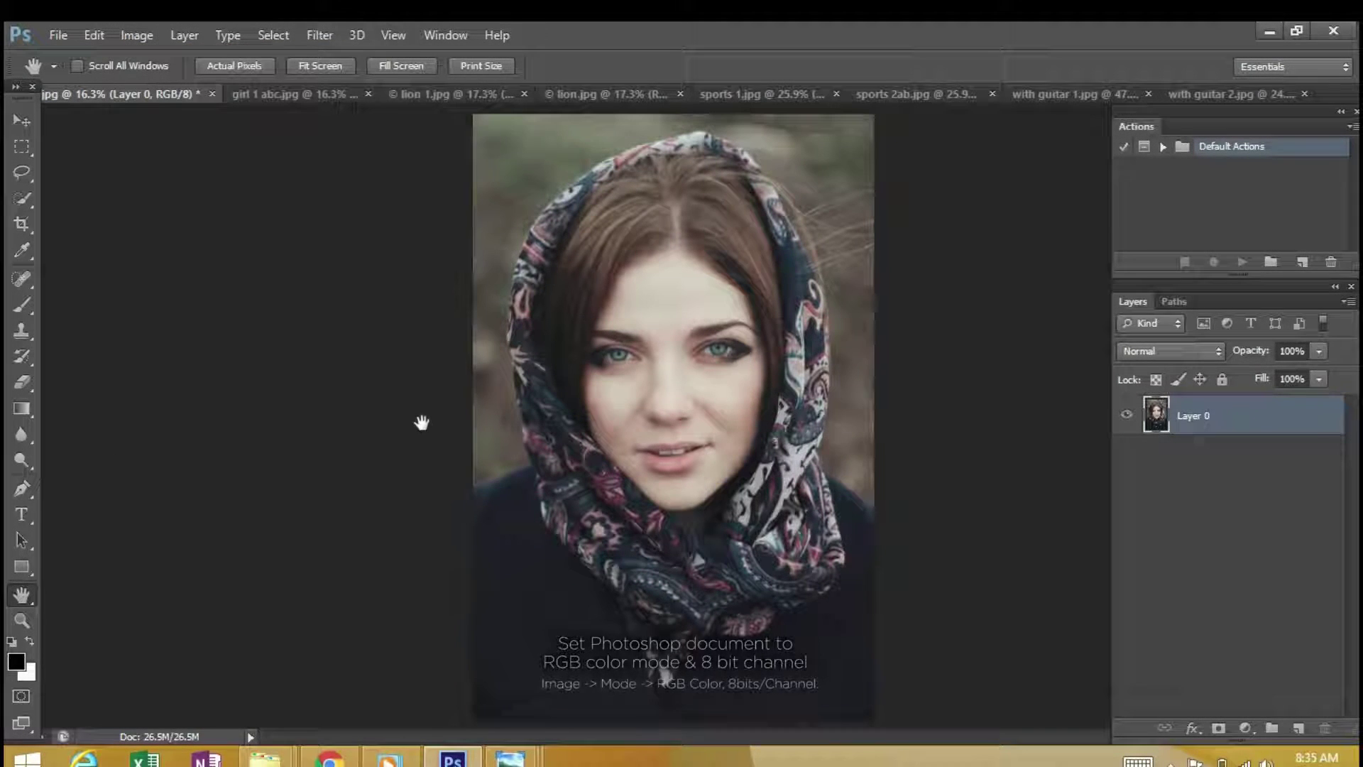
{"action": "left_click", "coordinate": [129, 41]}
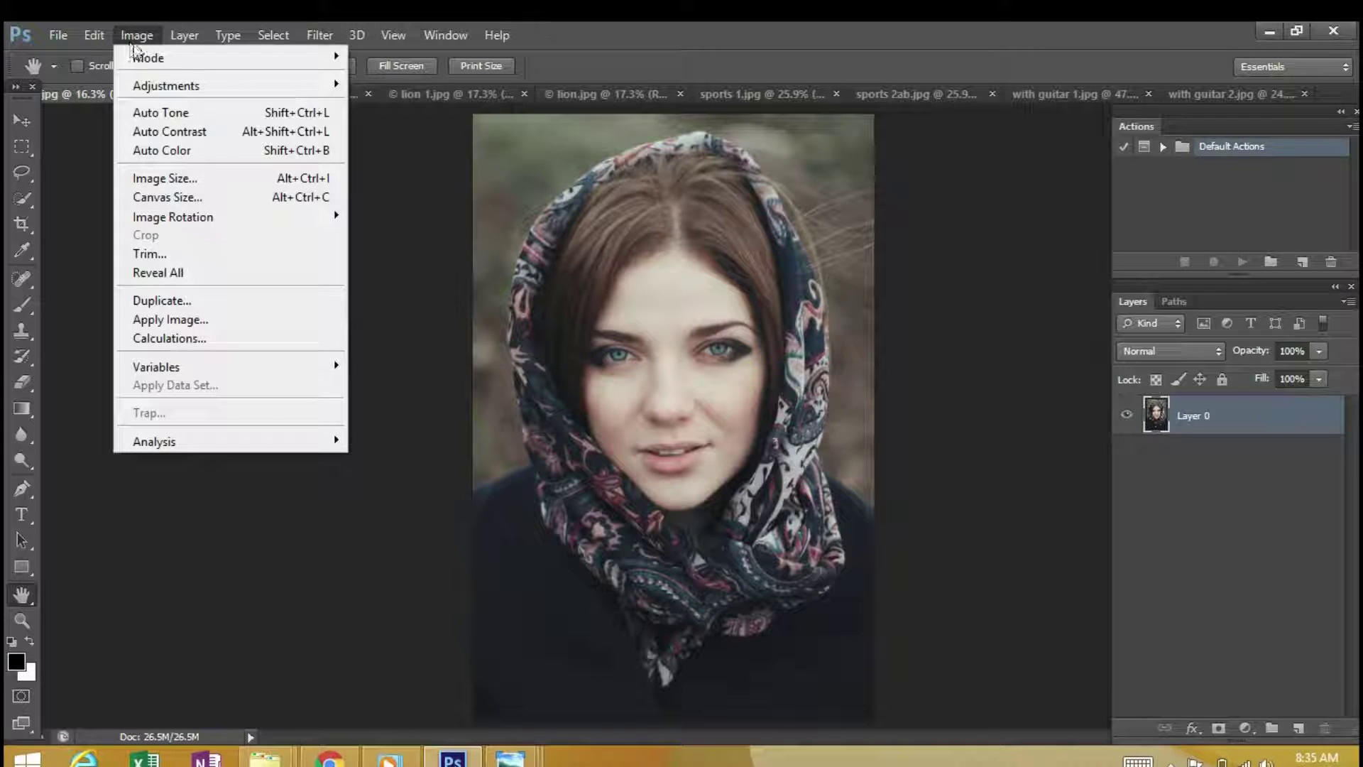
{"action": "left_click", "coordinate": [169, 181]}
{"action": "left_click_drag", "start_coordinate": [395, 171], "coordinate": [279, 138]}
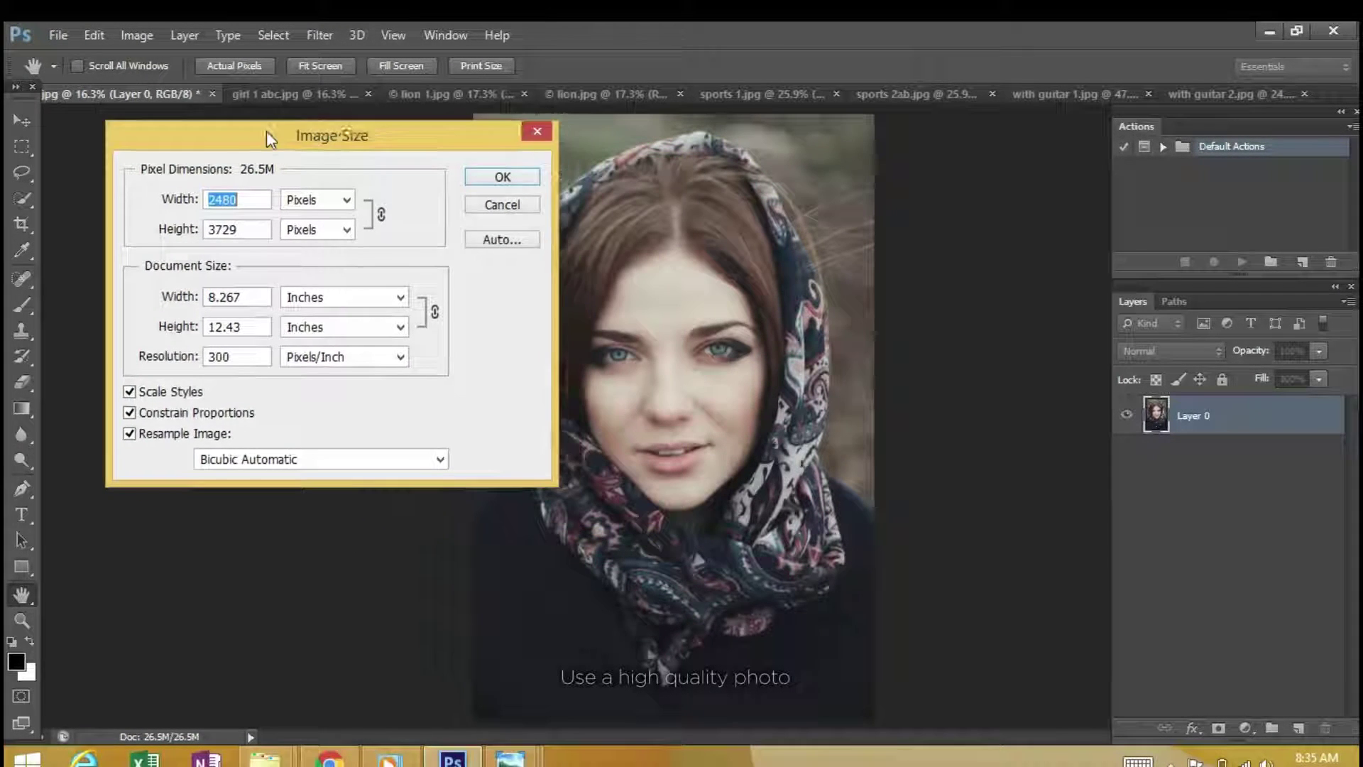
{"action": "left_click", "coordinate": [245, 361]}
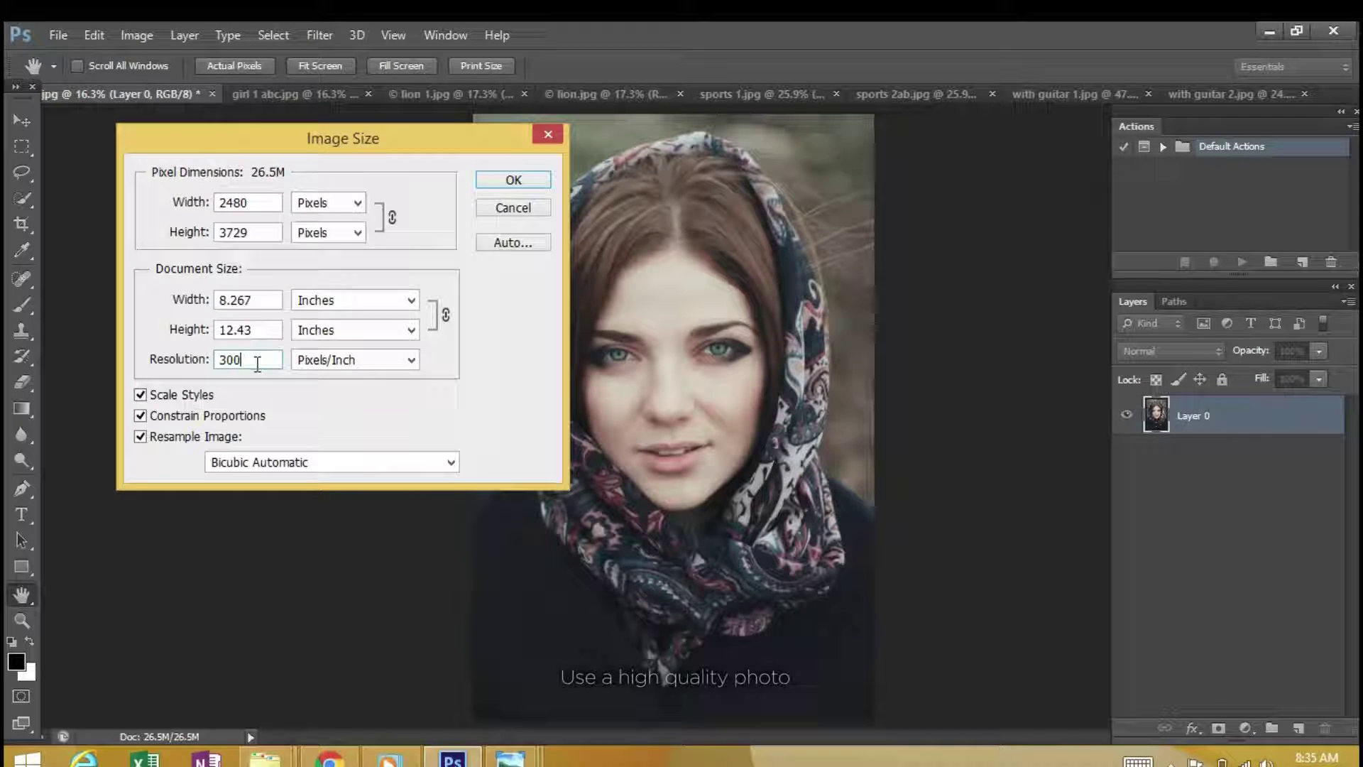
{"action": "left_click", "coordinate": [245, 205]}
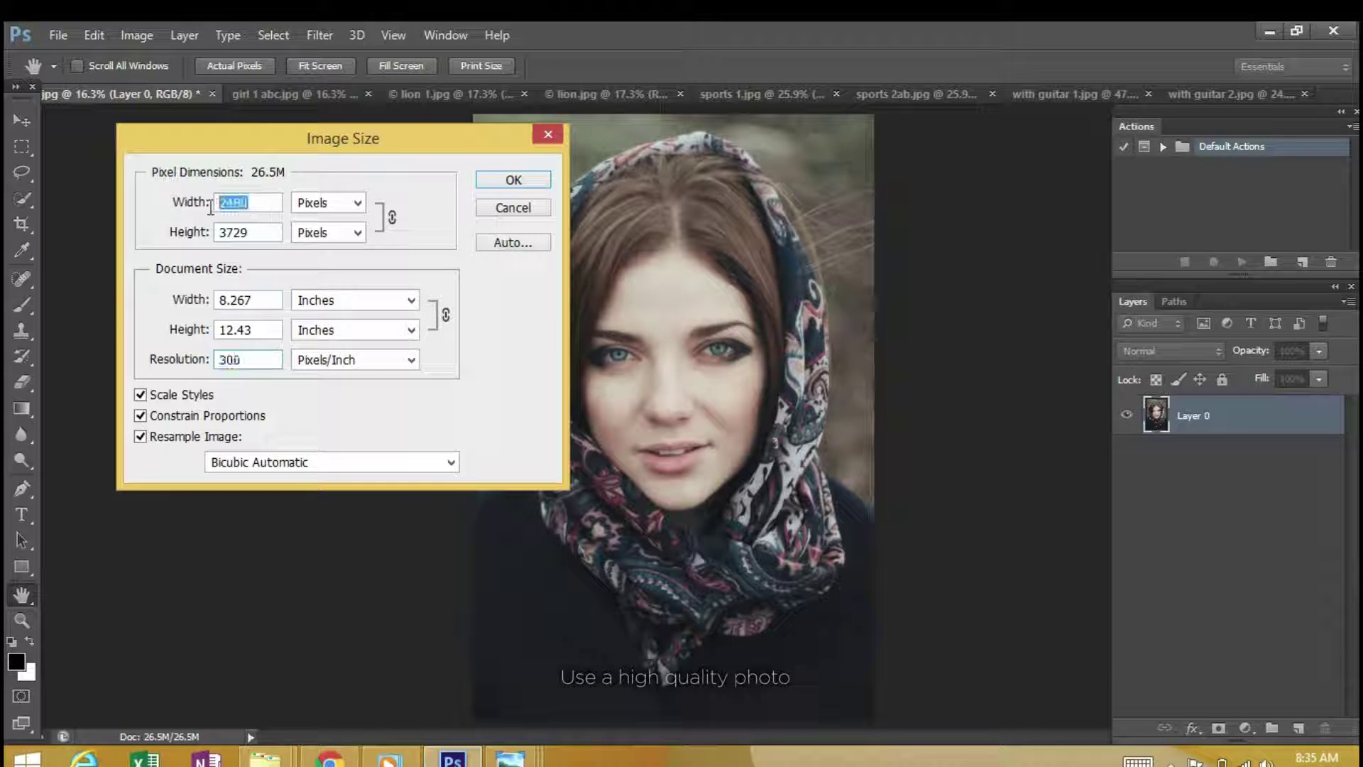
{"action": "left_click", "coordinate": [252, 234]}
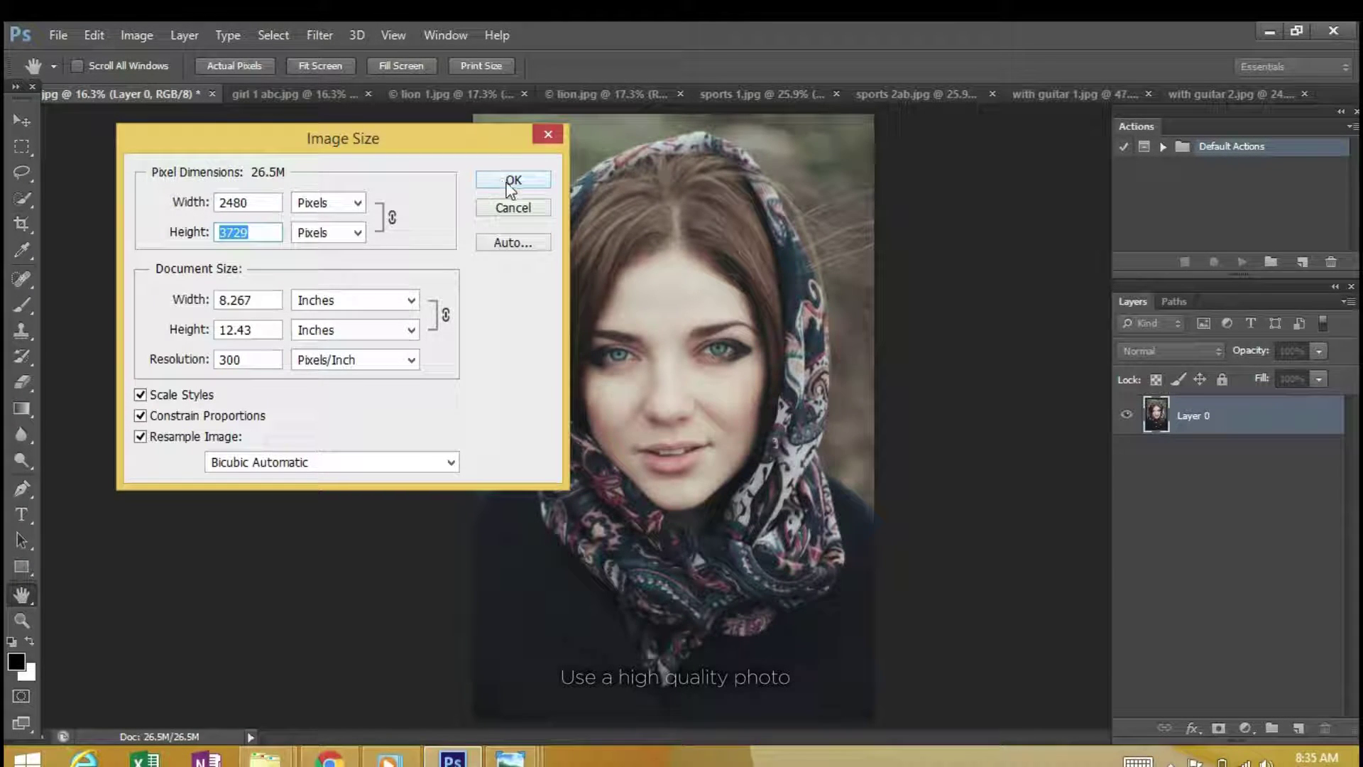
{"action": "left_click_drag", "start_coordinate": [243, 360], "coordinate": [229, 360]}
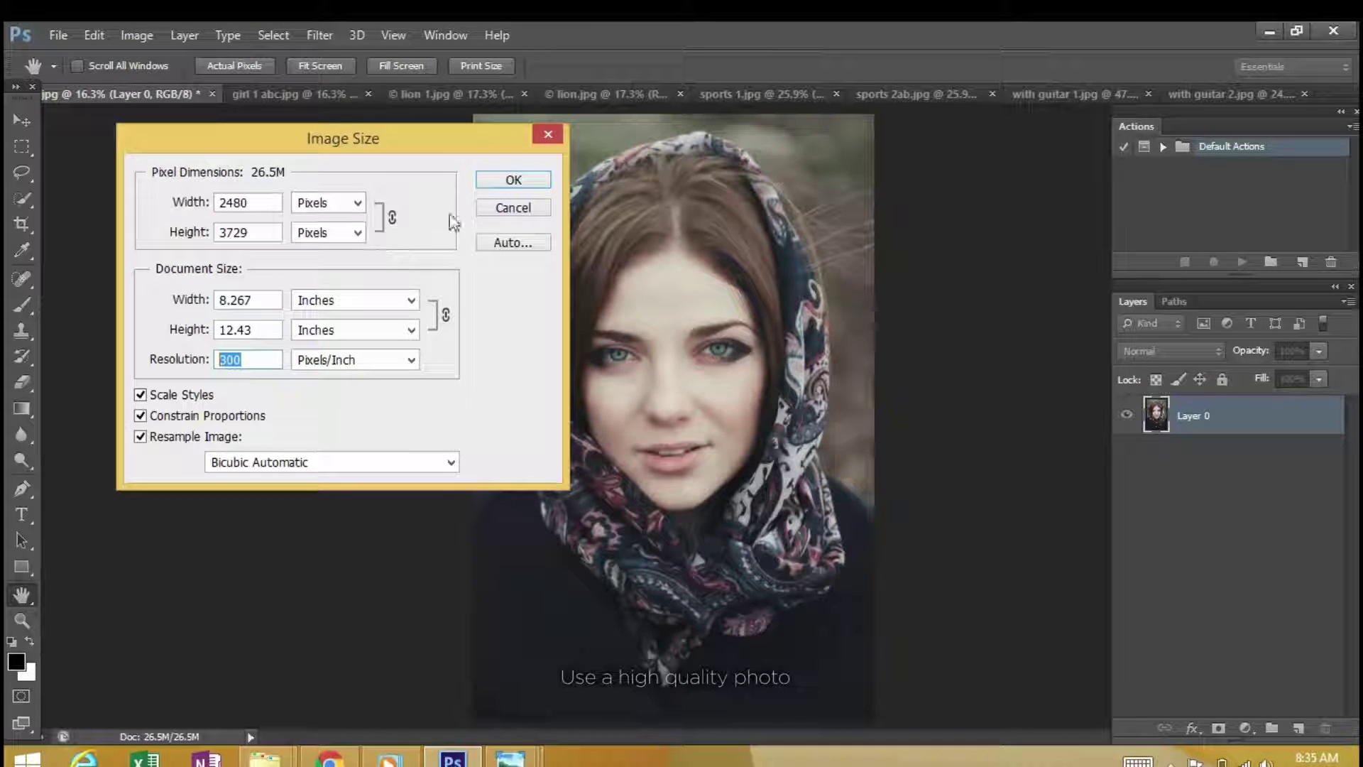
{"action": "left_click", "coordinate": [513, 179]}
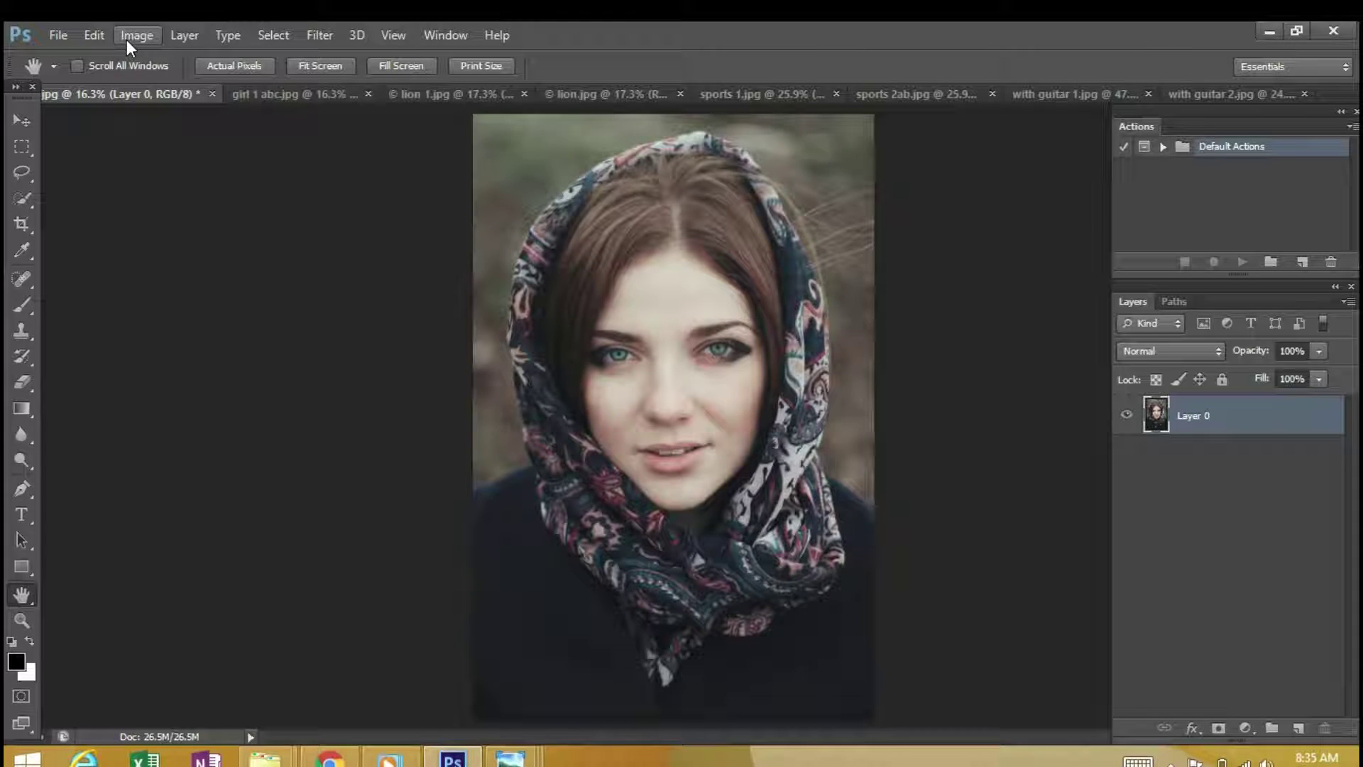
Step: Load FOGO brushes.abr into the brush presets through the Preset Manager
{"action": "left_click", "coordinate": [94, 35]}
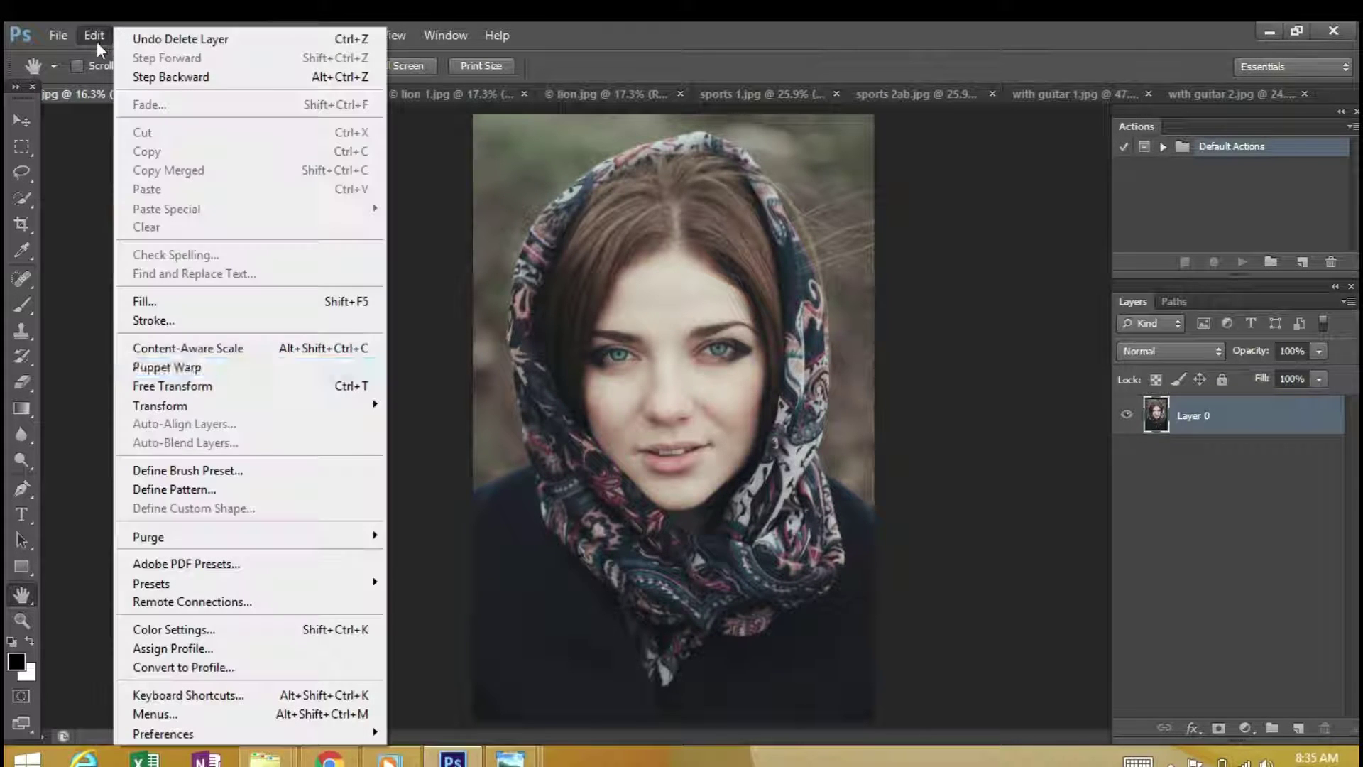
{"action": "mouse_move", "coordinate": [151, 582]}
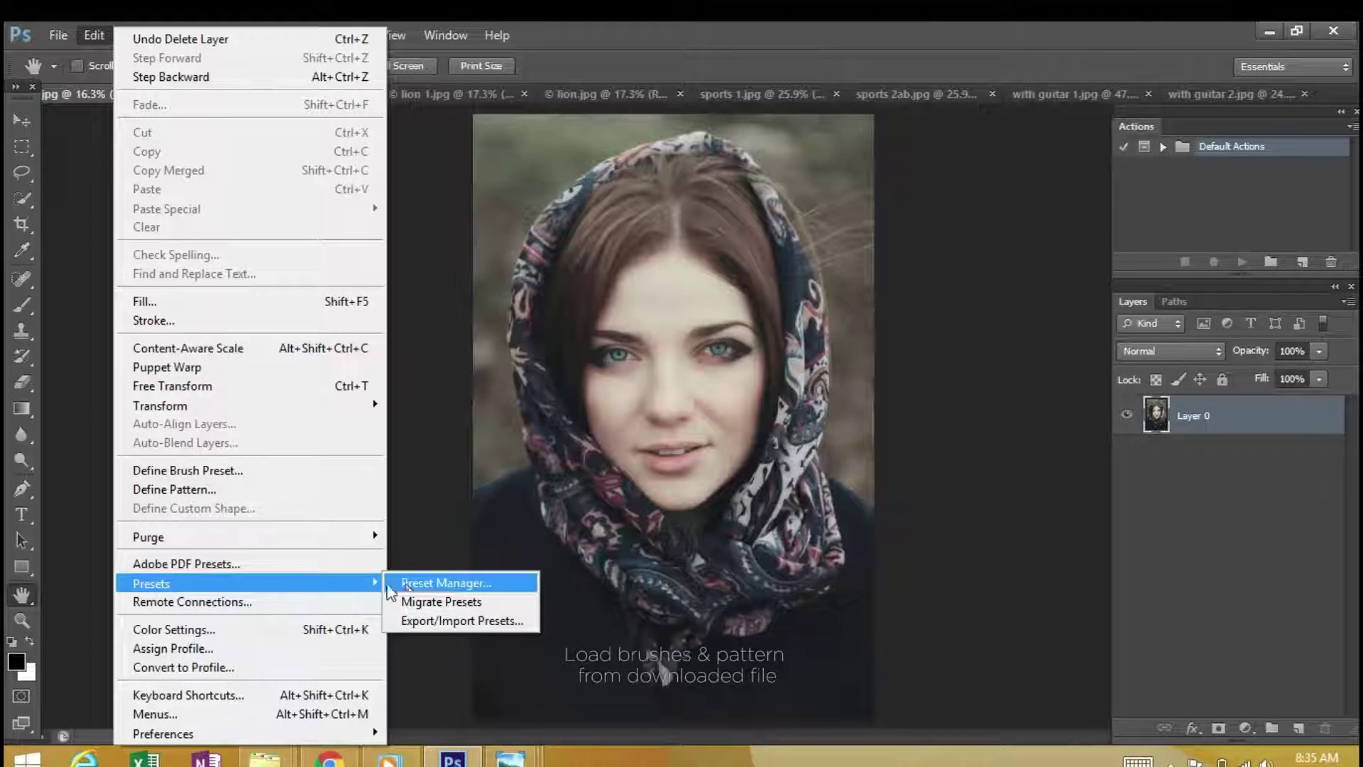
{"action": "left_click", "coordinate": [406, 582]}
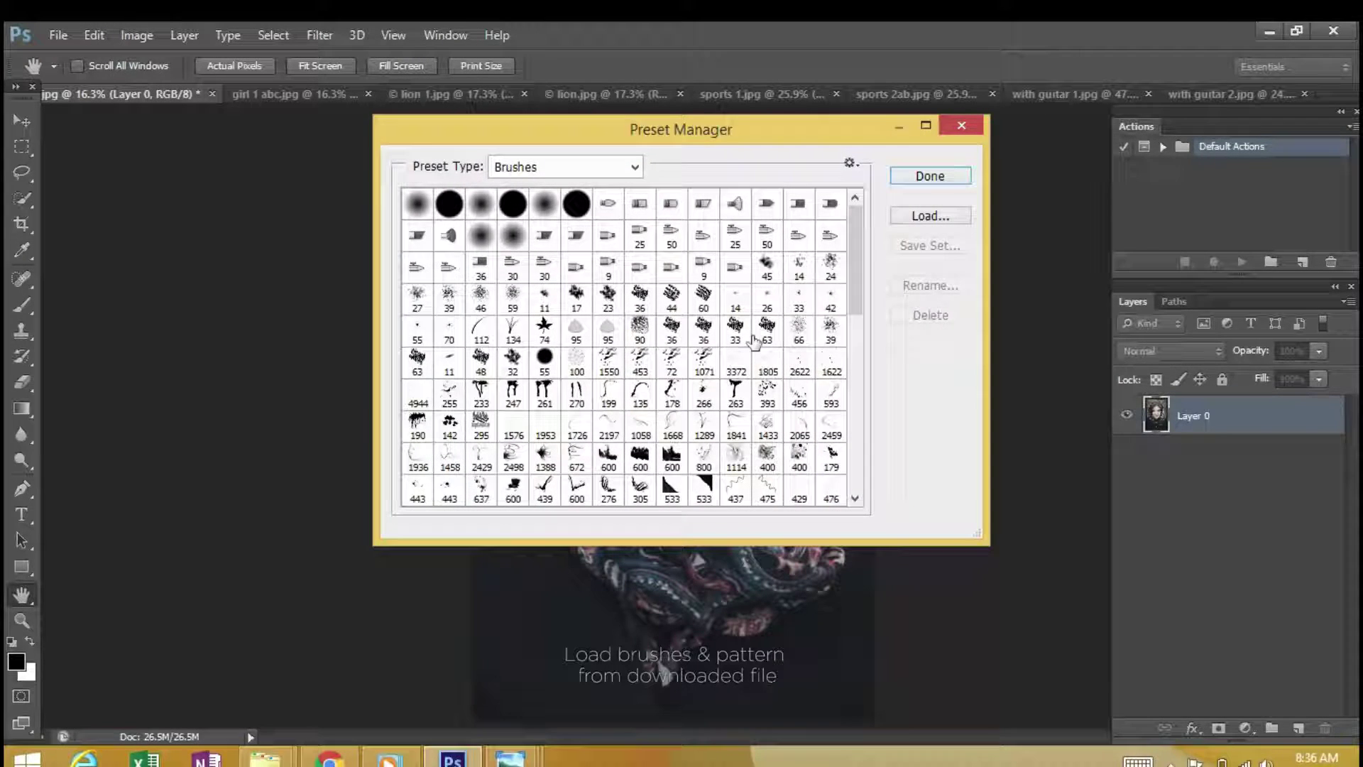
{"action": "left_click", "coordinate": [635, 171]}
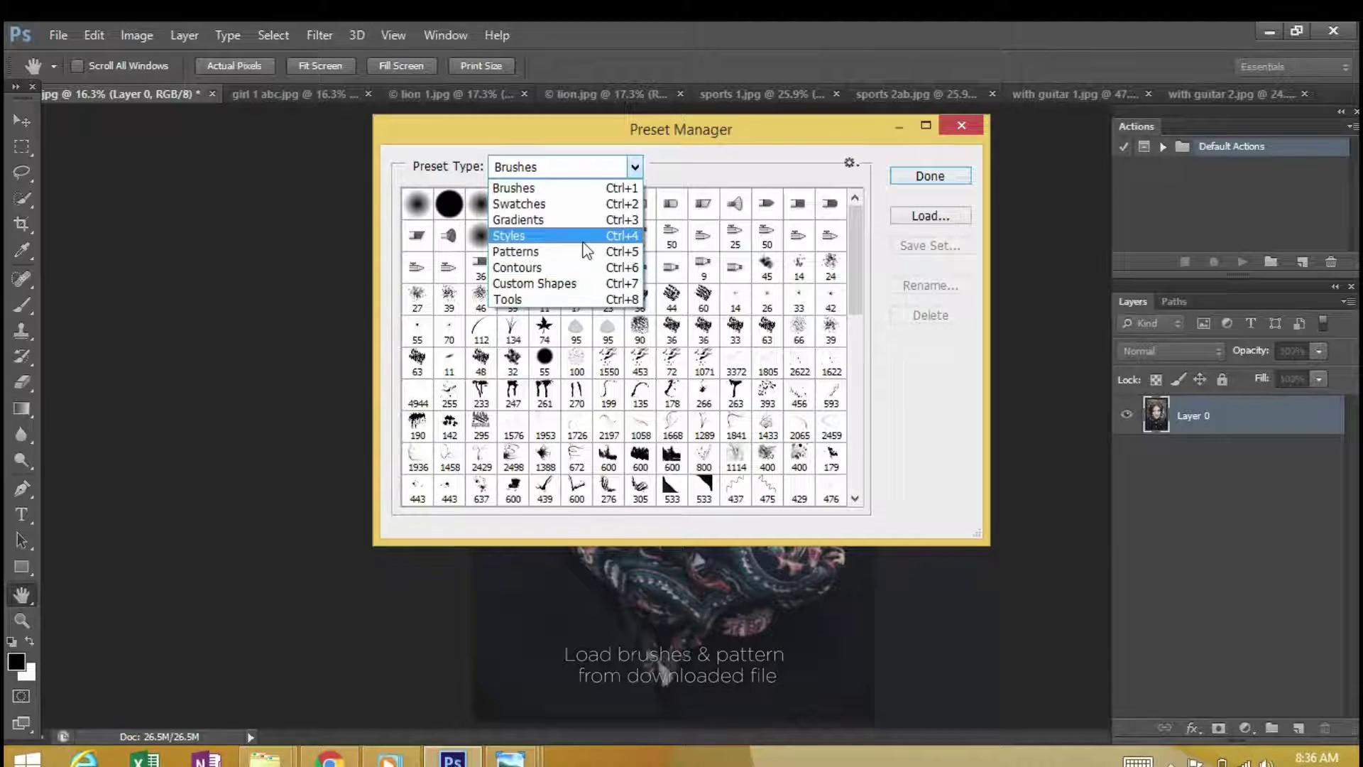
{"action": "left_click", "coordinate": [529, 189]}
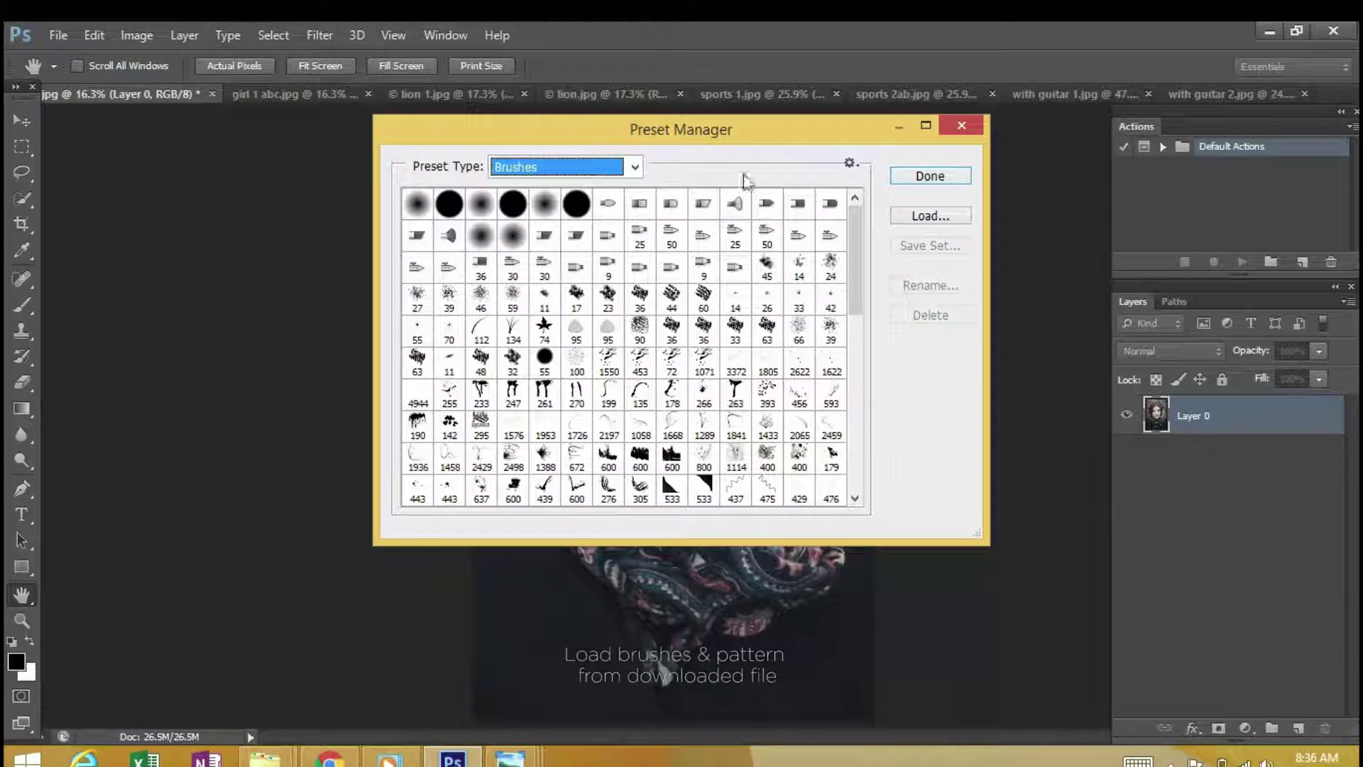
{"action": "left_click", "coordinate": [913, 215]}
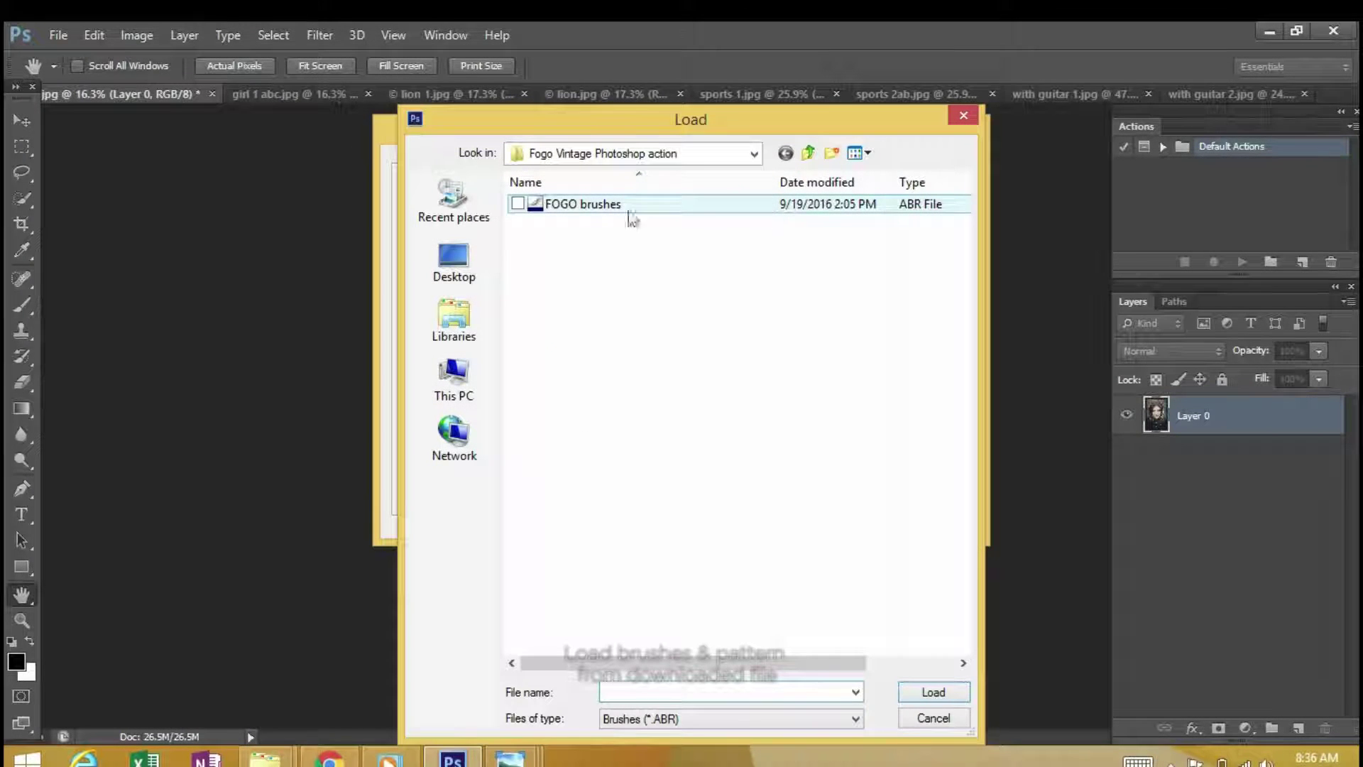
{"action": "left_click", "coordinate": [609, 207]}
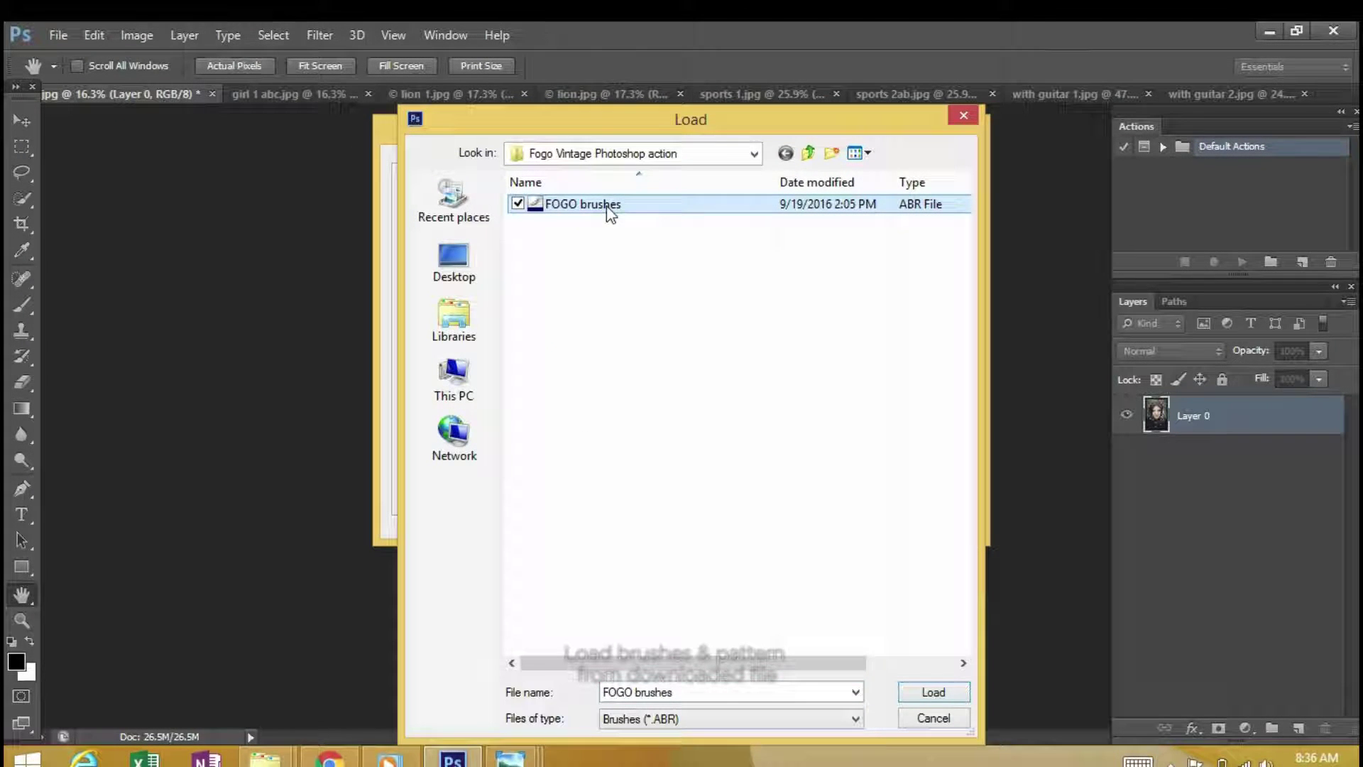
{"action": "left_click", "coordinate": [929, 693]}
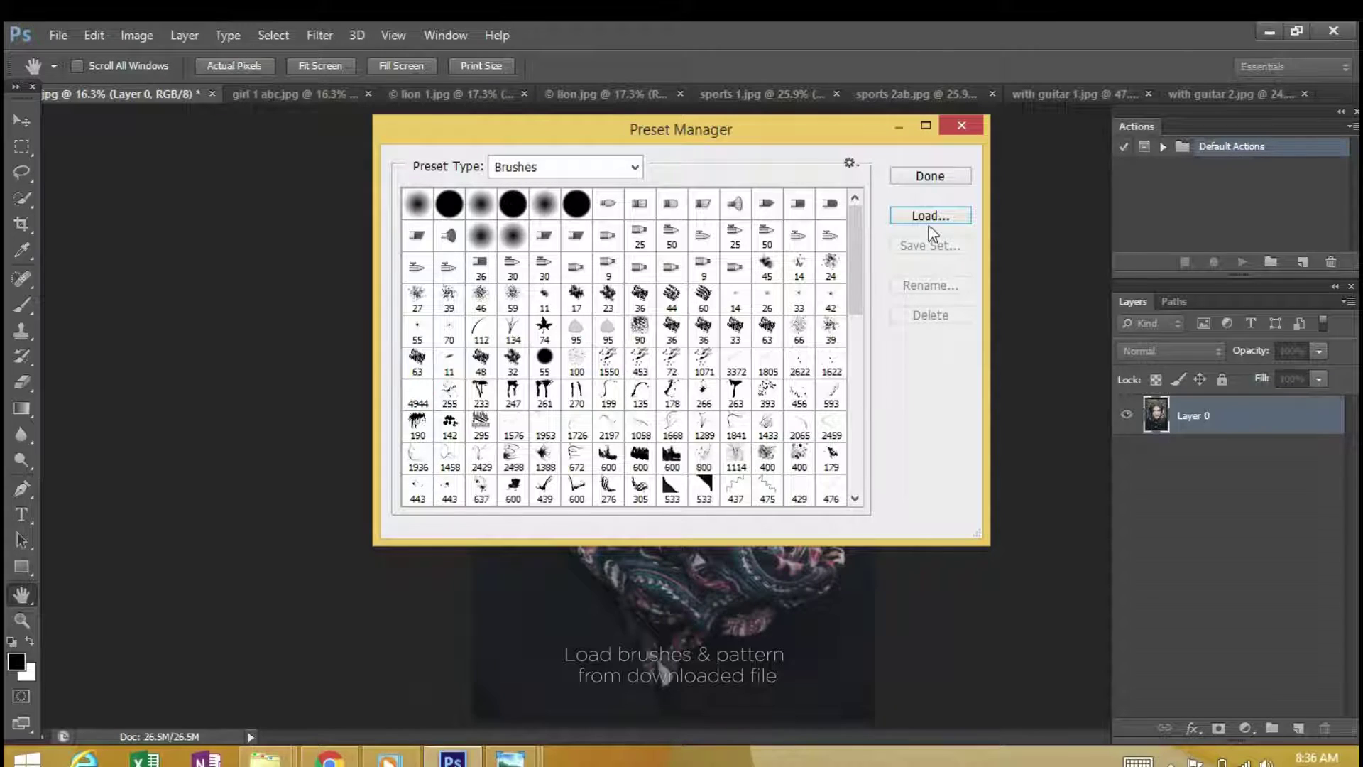
Step: Load FOGO Pattern.pat as a pattern preset and close the Preset Manager
{"action": "left_click", "coordinate": [635, 168]}
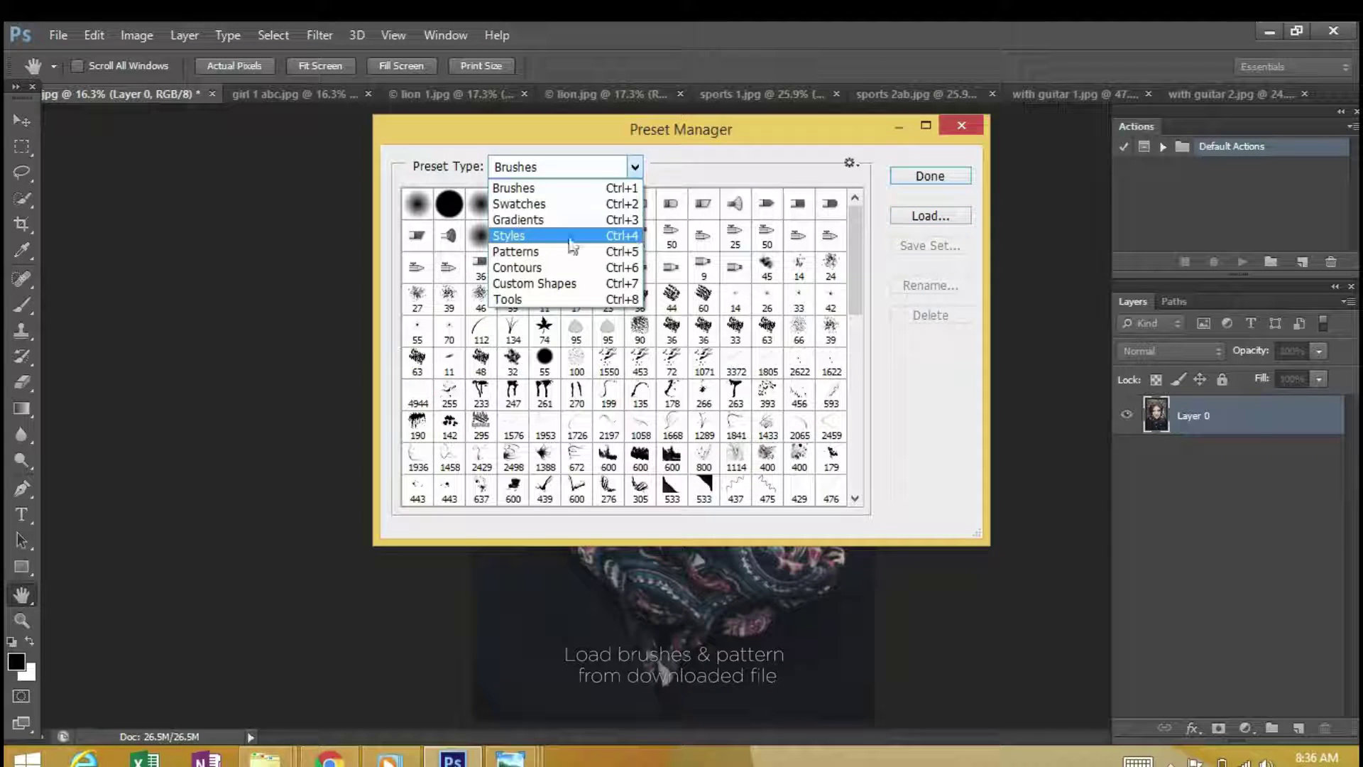
{"action": "left_click", "coordinate": [568, 245]}
{"action": "left_click", "coordinate": [930, 216]}
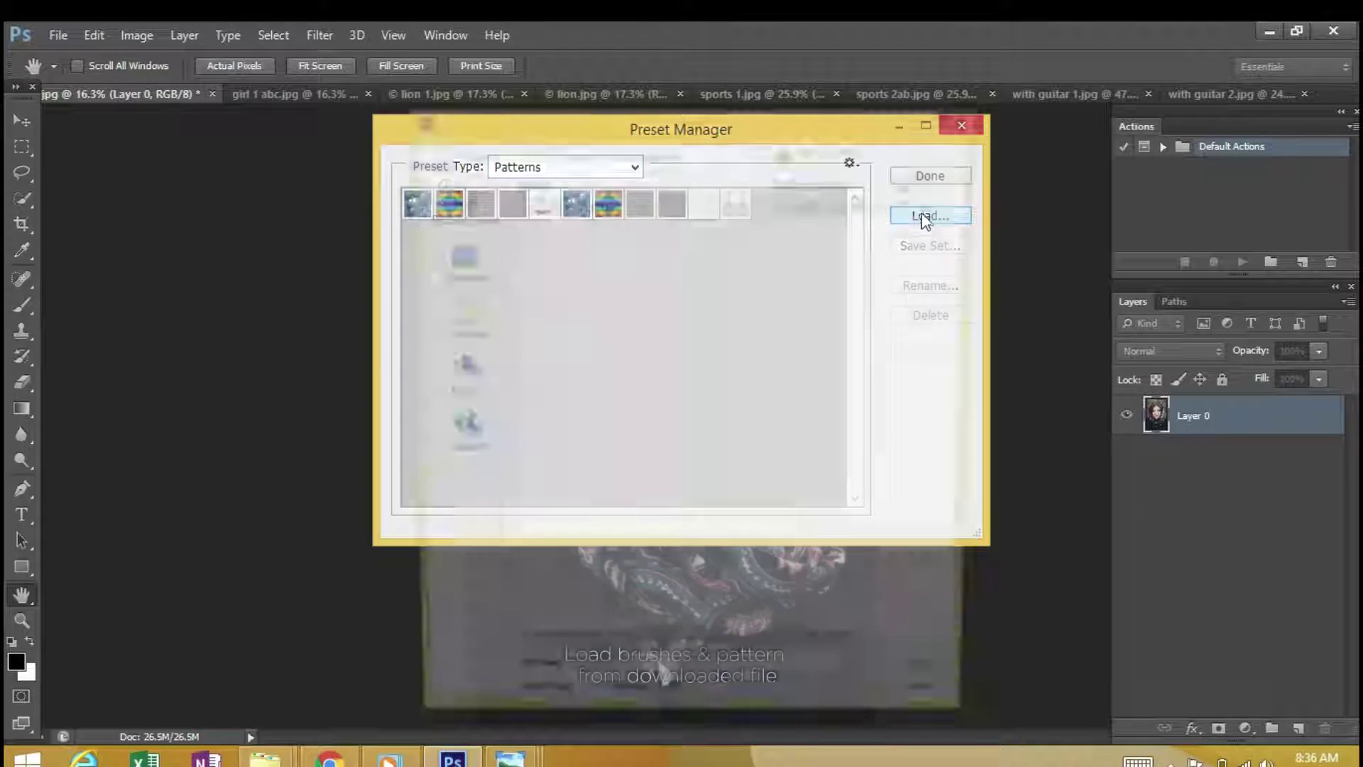
{"action": "left_click", "coordinate": [572, 206]}
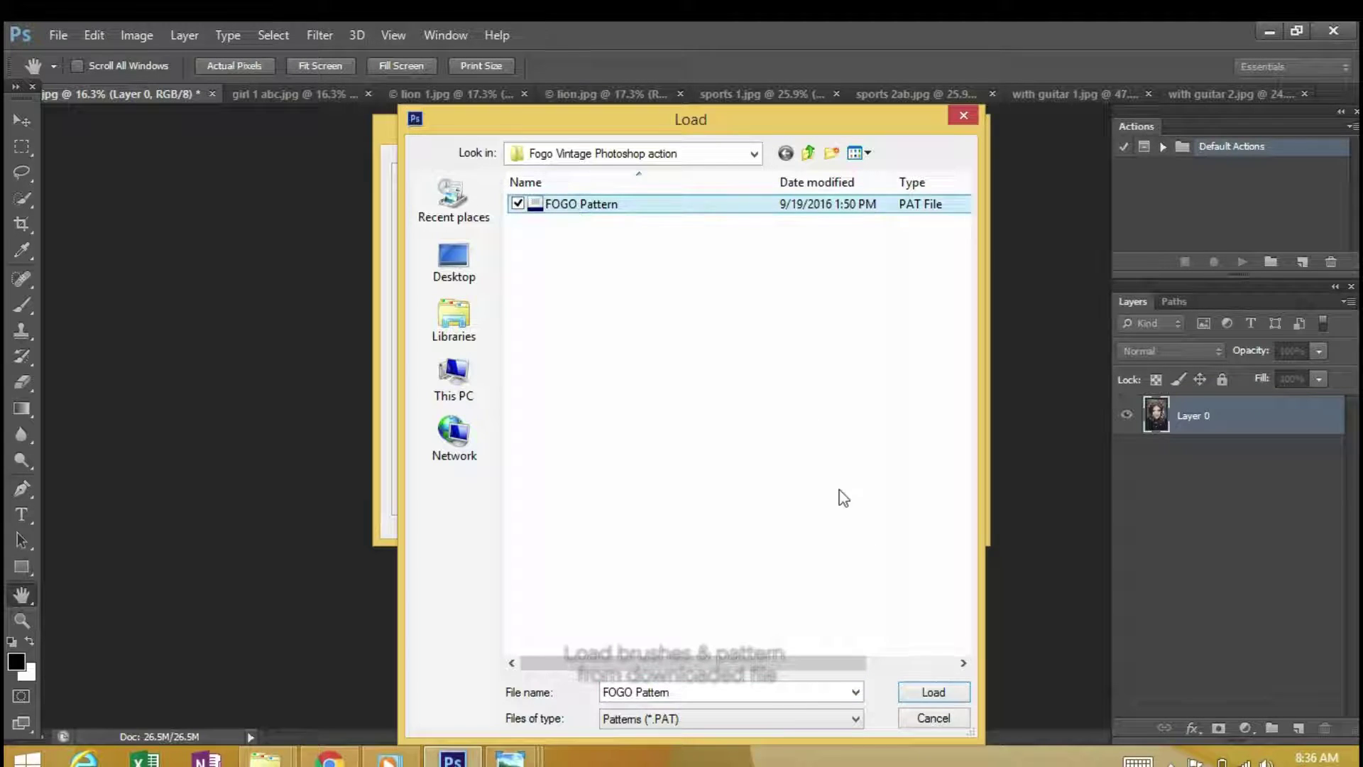
{"action": "left_click", "coordinate": [933, 692]}
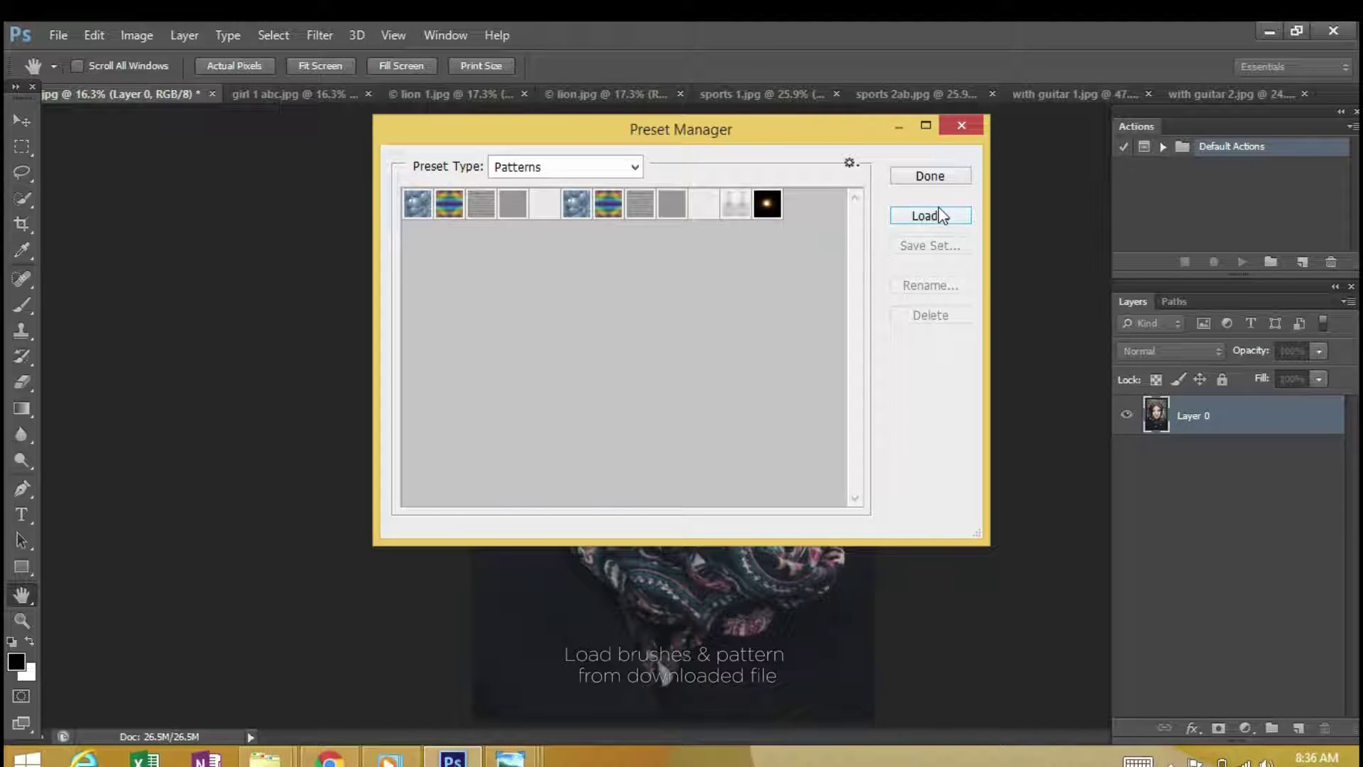
{"action": "left_click", "coordinate": [932, 176]}
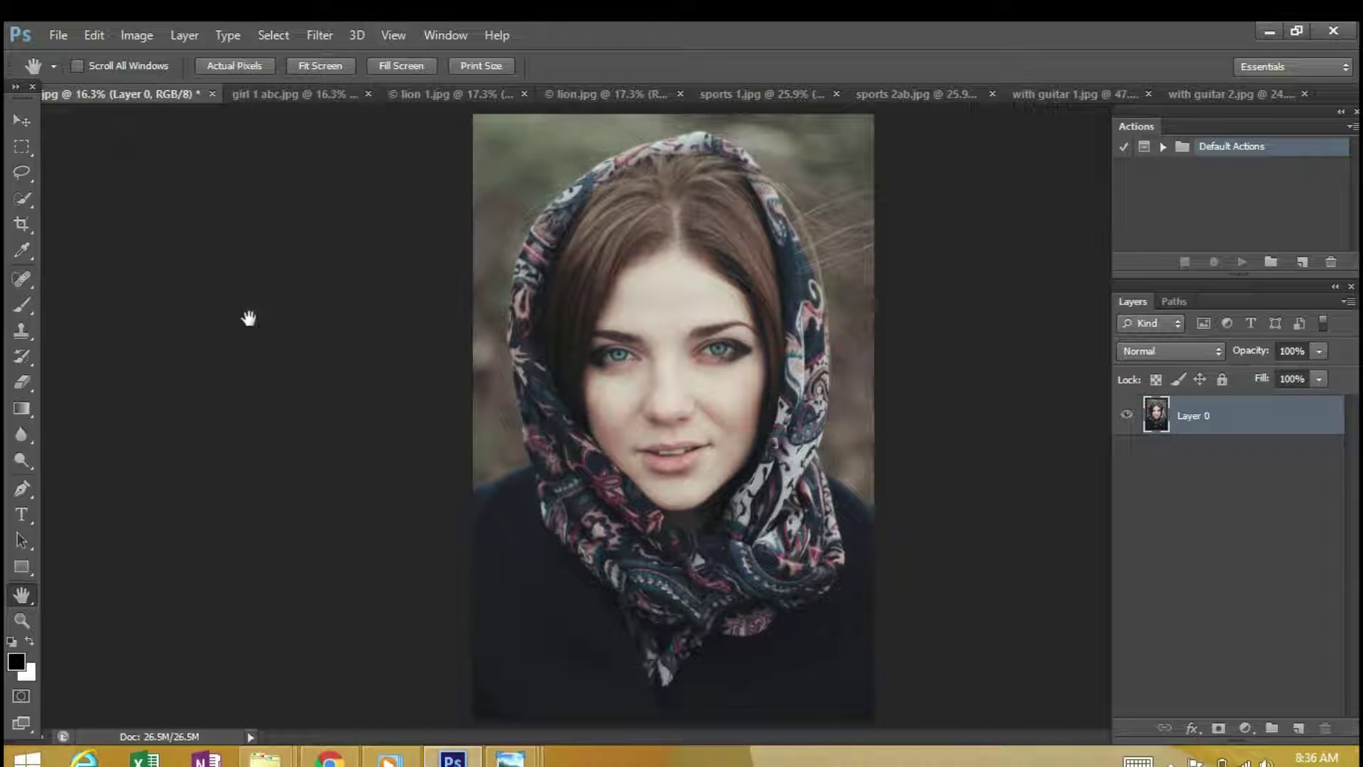
{"action": "left_click", "coordinate": [185, 37]}
{"action": "mouse_move", "coordinate": [194, 58]}
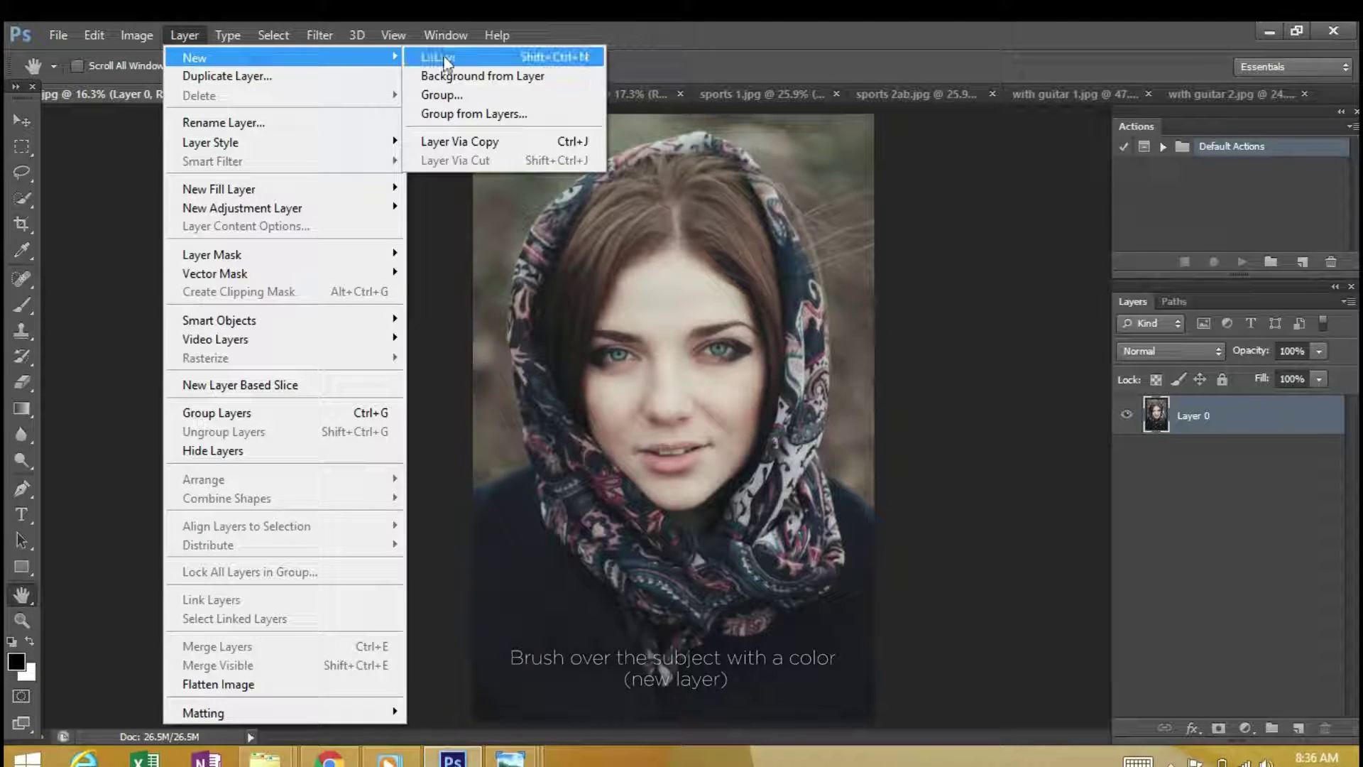
Step: Add a new empty layer named 'walllow' above the portrait
{"action": "left_click", "coordinate": [440, 57]}
{"action": "type", "text": "wallow"}
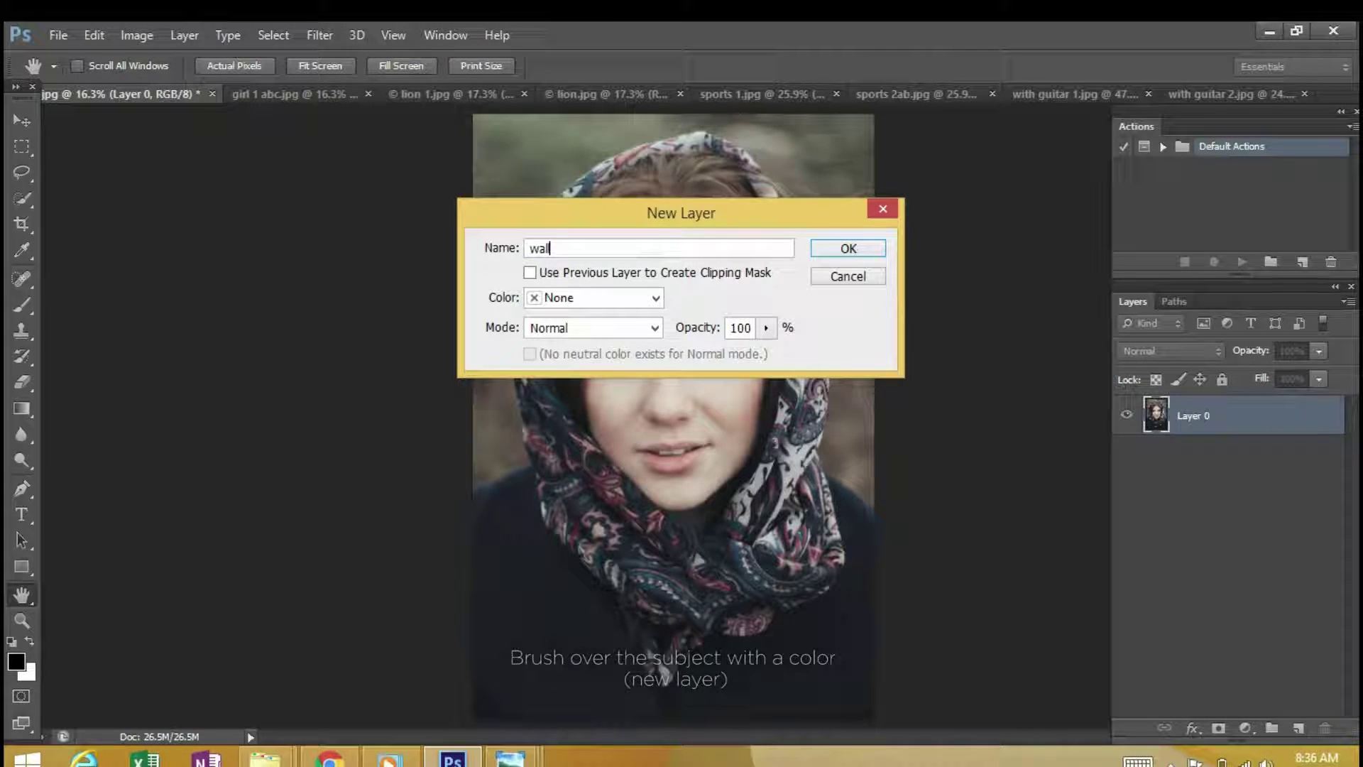
{"action": "left_click", "coordinate": [824, 251]}
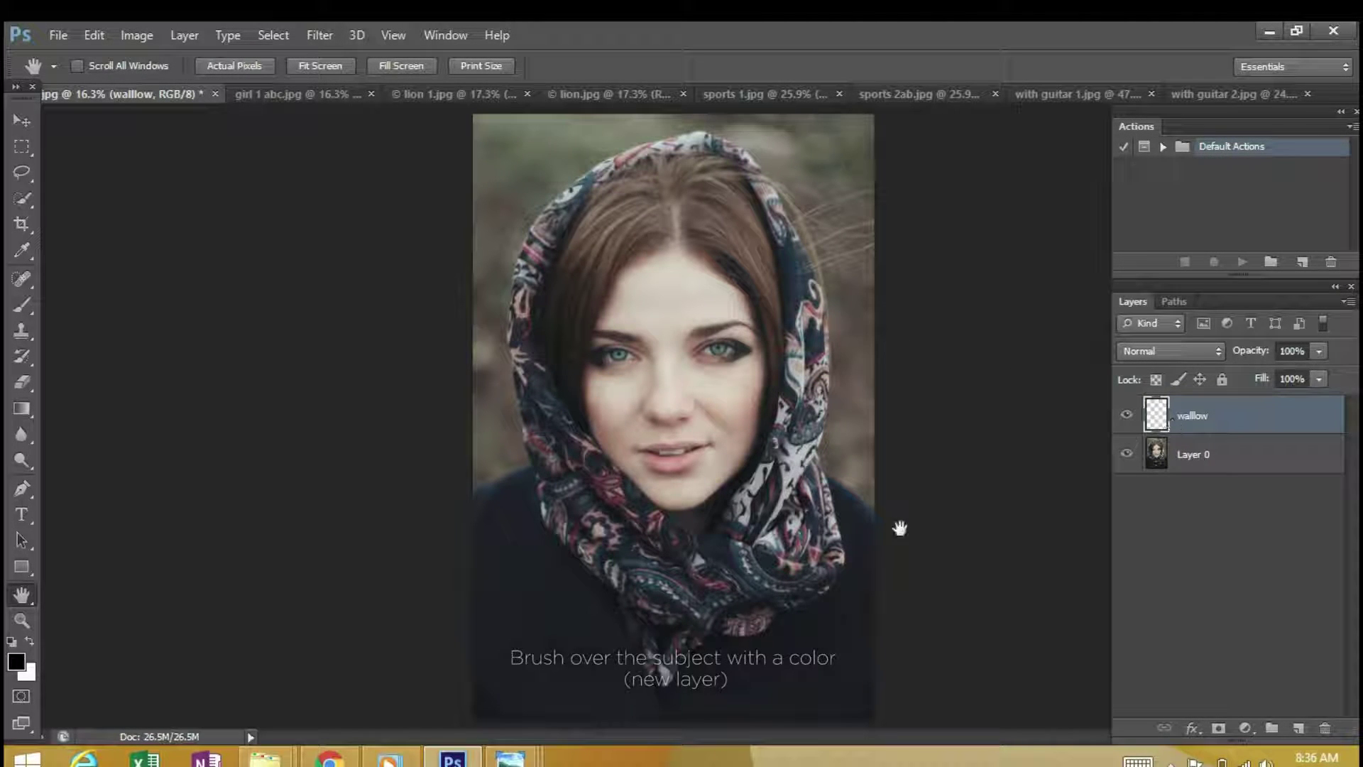
Step: Set the foreground colour to bright cyan 41b5e6
{"action": "left_click", "coordinate": [15, 663]}
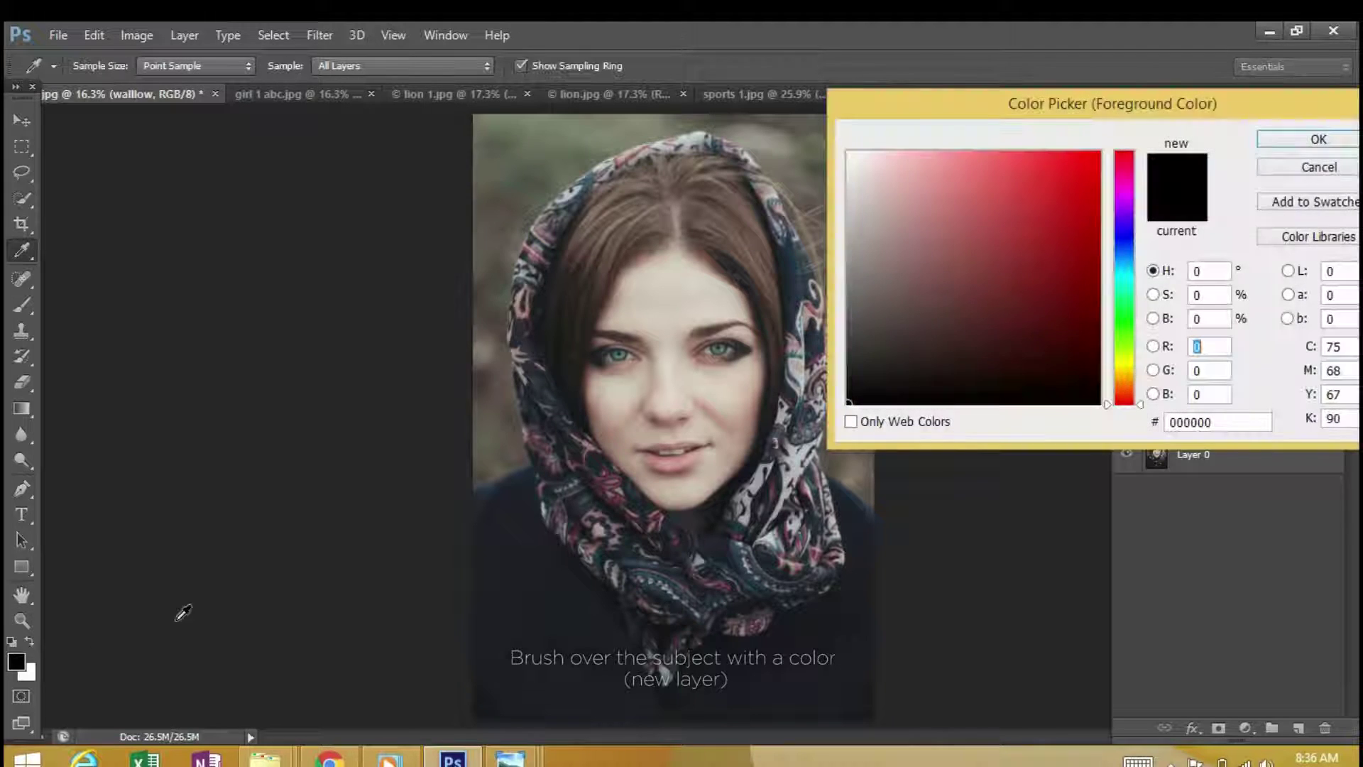
{"action": "left_click_drag", "start_coordinate": [1133, 221], "coordinate": [1128, 265]}
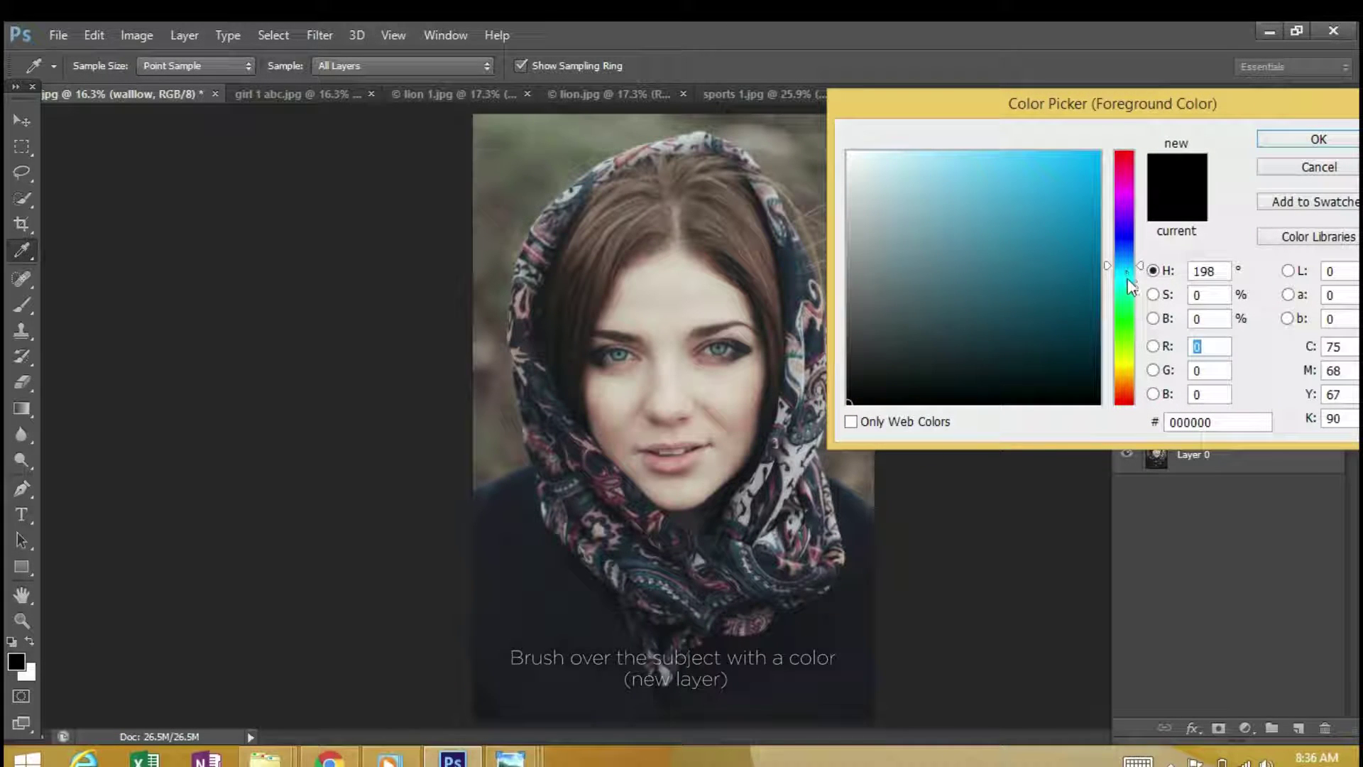
{"action": "left_click", "coordinate": [1028, 173]}
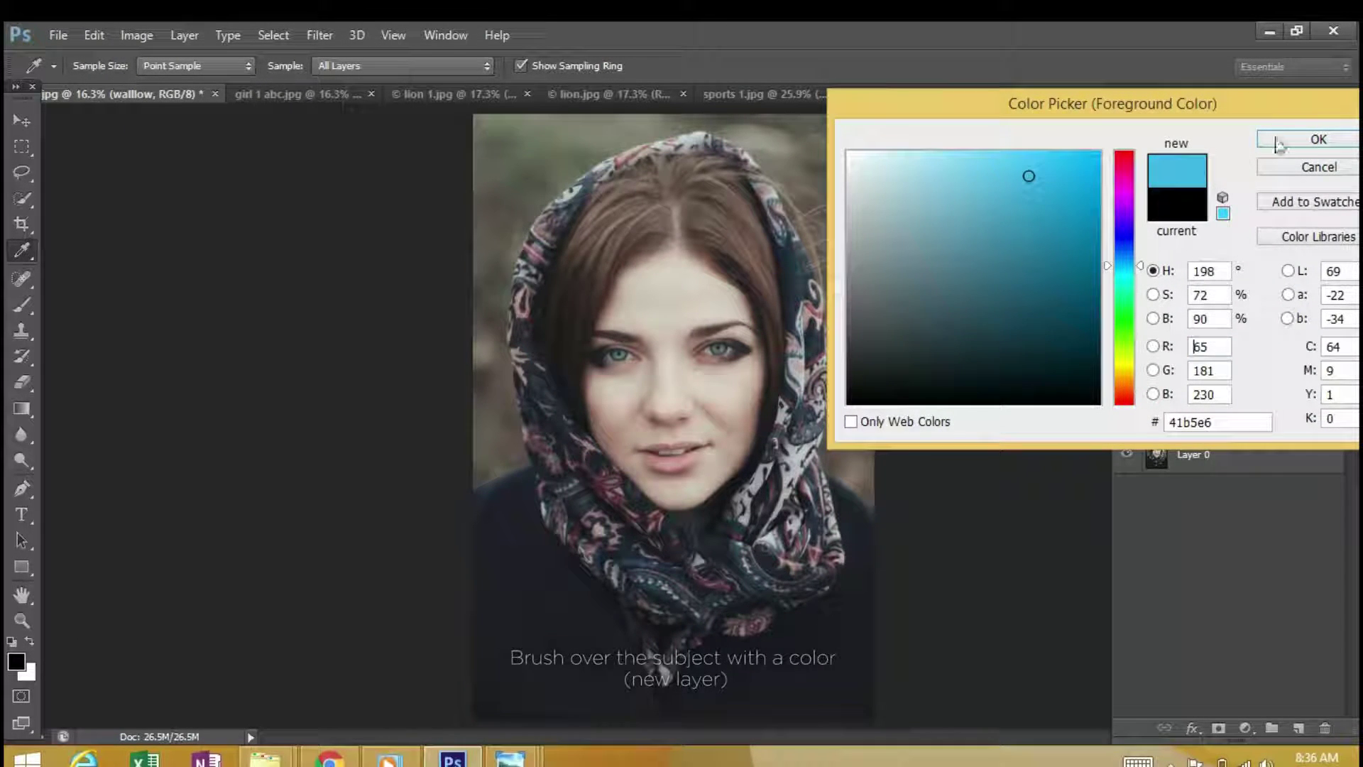
{"action": "left_click", "coordinate": [1313, 139]}
{"action": "key", "text": "b"}
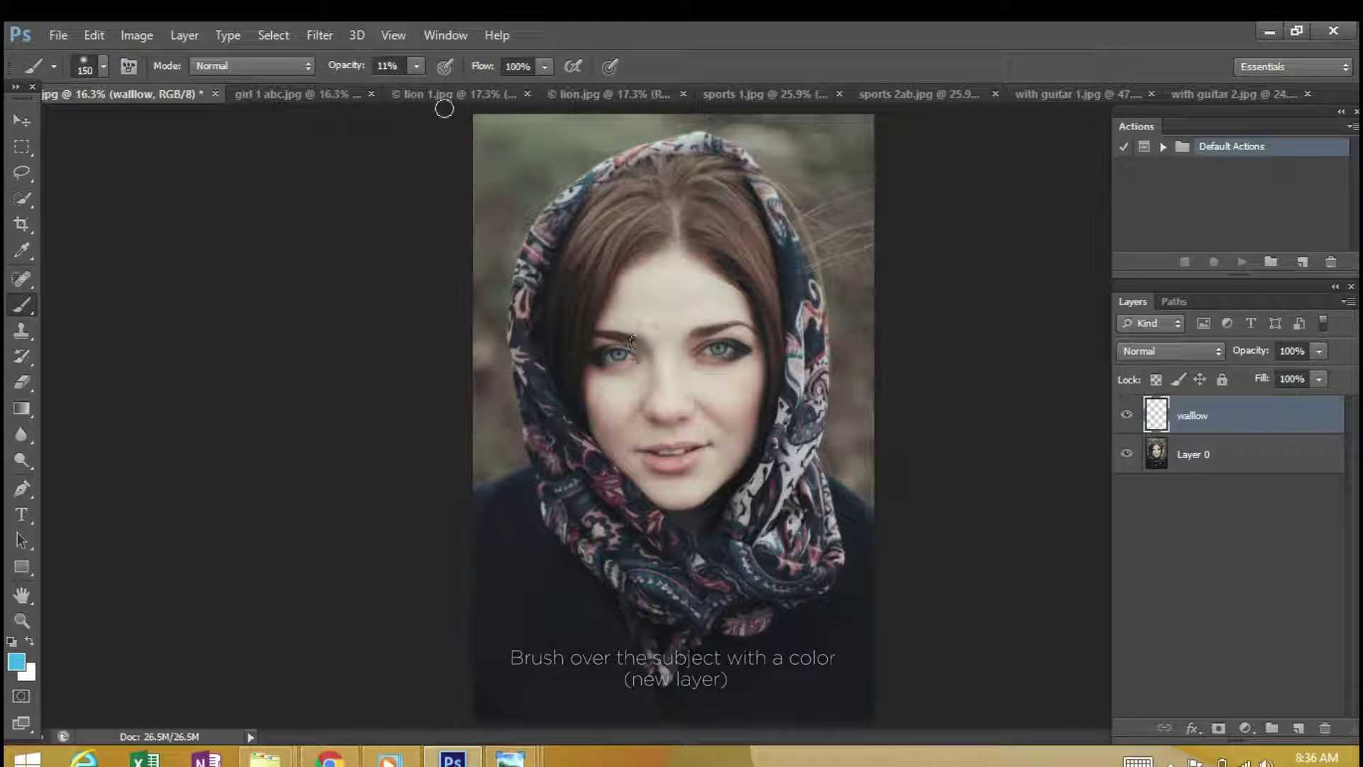
Step: Raise brush opacity and paint cyan over the woman's face and forehead
{"action": "left_click_drag", "start_coordinate": [418, 71], "coordinate": [466, 97]}
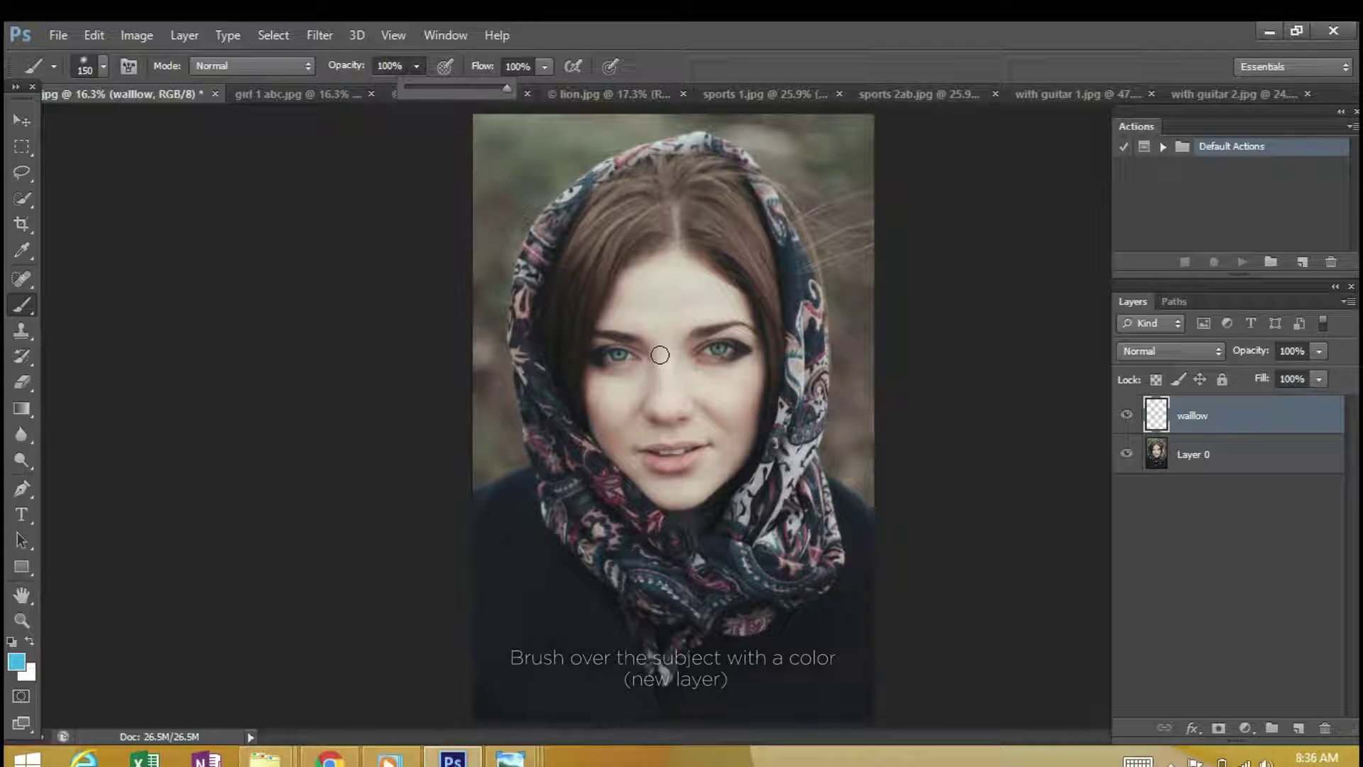
{"action": "key", "text": "bracketright"}
{"action": "key", "text": "bracketright"}
{"action": "key", "text": "bracketright"}
{"action": "mouse_move", "coordinate": [660, 312]}
{"action": "left_mouse_down"}
{"action": "mouse_move", "coordinate": [648, 391]}
{"action": "mouse_move", "coordinate": [655, 359]}
{"action": "left_mouse_up"}
{"action": "key", "text": "bracketleft"}
{"action": "key", "text": "bracketleft"}
{"action": "key", "text": "bracketleft"}
{"action": "mouse_move", "coordinate": [639, 313]}
{"action": "left_mouse_down"}
{"action": "mouse_move", "coordinate": [624, 227]}
{"action": "mouse_move", "coordinate": [738, 284]}
{"action": "mouse_move", "coordinate": [703, 199]}
{"action": "mouse_move", "coordinate": [752, 383]}
{"action": "mouse_move", "coordinate": [603, 497]}
{"action": "mouse_move", "coordinate": [721, 529]}
{"action": "mouse_move", "coordinate": [526, 611]}
{"action": "mouse_move", "coordinate": [816, 604]}
{"action": "mouse_move", "coordinate": [639, 542]}
{"action": "mouse_move", "coordinate": [586, 316]}
{"action": "mouse_move", "coordinate": [561, 440]}
{"action": "mouse_move", "coordinate": [597, 213]}
{"action": "mouse_move", "coordinate": [700, 182]}
{"action": "mouse_move", "coordinate": [623, 202]}
{"action": "mouse_move", "coordinate": [760, 487]}
{"action": "mouse_move", "coordinate": [554, 380]}
{"action": "mouse_move", "coordinate": [529, 334]}
{"action": "mouse_move", "coordinate": [557, 209]}
{"action": "mouse_move", "coordinate": [546, 241]}
{"action": "mouse_move", "coordinate": [600, 181]}
{"action": "mouse_move", "coordinate": [697, 159]}
{"action": "mouse_move", "coordinate": [766, 213]}
{"action": "mouse_move", "coordinate": [809, 298]}
{"action": "mouse_move", "coordinate": [788, 497]}
{"action": "mouse_move", "coordinate": [834, 610]}
{"action": "mouse_move", "coordinate": [837, 557]}
{"action": "mouse_move", "coordinate": [578, 487]}
{"action": "mouse_move", "coordinate": [502, 648]}
{"action": "mouse_move", "coordinate": [845, 642]}
{"action": "left_mouse_up"}
{"action": "key", "text": "bracketright"}
{"action": "key", "text": "bracketright"}
{"action": "key", "text": "bracketleft"}
{"action": "key", "text": "bracketleft"}
{"action": "key", "text": "bracketleft"}
Step: Paint cyan along the hood edges, top of the hood and left shoulder, undoing the right-shoulder stroke
{"action": "key", "text": "bracketleft"}
{"action": "key", "text": "bracketleft"}
{"action": "key", "text": "bracketleft"}
{"action": "key", "text": "bracketright"}
{"action": "key", "text": "bracketright"}
{"action": "key", "text": "bracketright"}
{"action": "left_click_drag", "start_coordinate": [572, 405], "coordinate": [600, 496]}
{"action": "key", "text": "bracketleft"}
{"action": "key", "text": "bracketleft"}
{"action": "key", "text": "bracketleft"}
{"action": "left_click_drag", "start_coordinate": [536, 397], "coordinate": [529, 283]}
{"action": "mouse_move", "coordinate": [649, 183]}
{"action": "left_mouse_down"}
{"action": "mouse_move", "coordinate": [692, 146]}
{"action": "mouse_move", "coordinate": [736, 176]}
{"action": "left_mouse_up"}
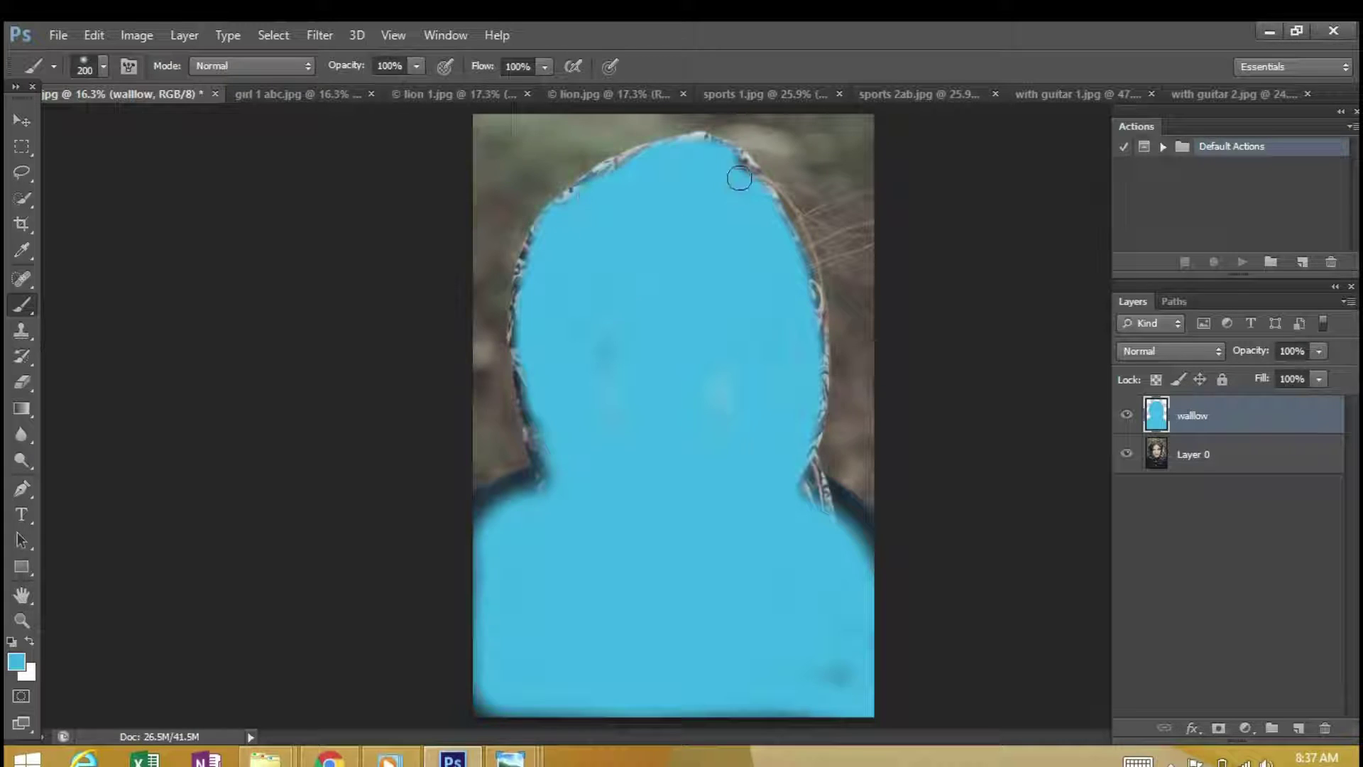
{"action": "left_click_drag", "start_coordinate": [809, 480], "coordinate": [869, 575]}
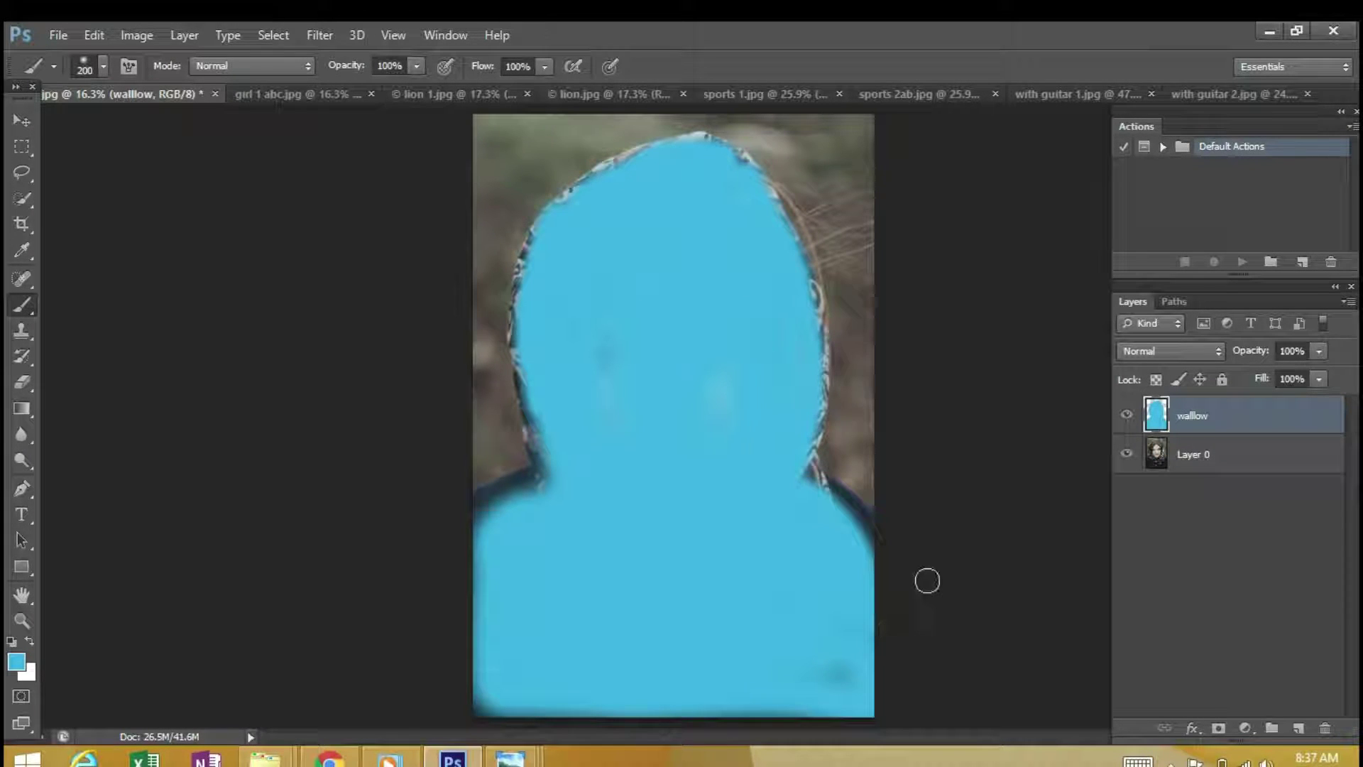
{"action": "key", "text": "ctrl+z"}
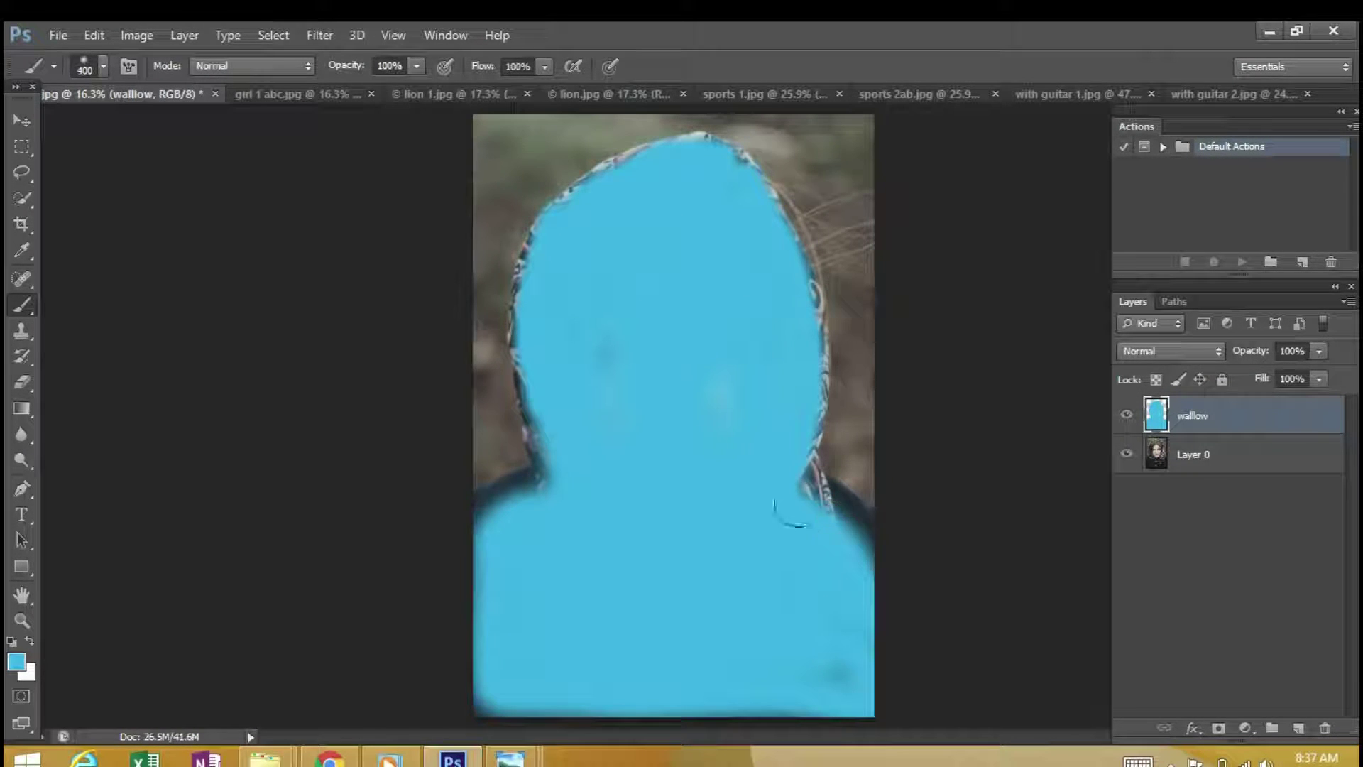
{"action": "key", "text": "v"}
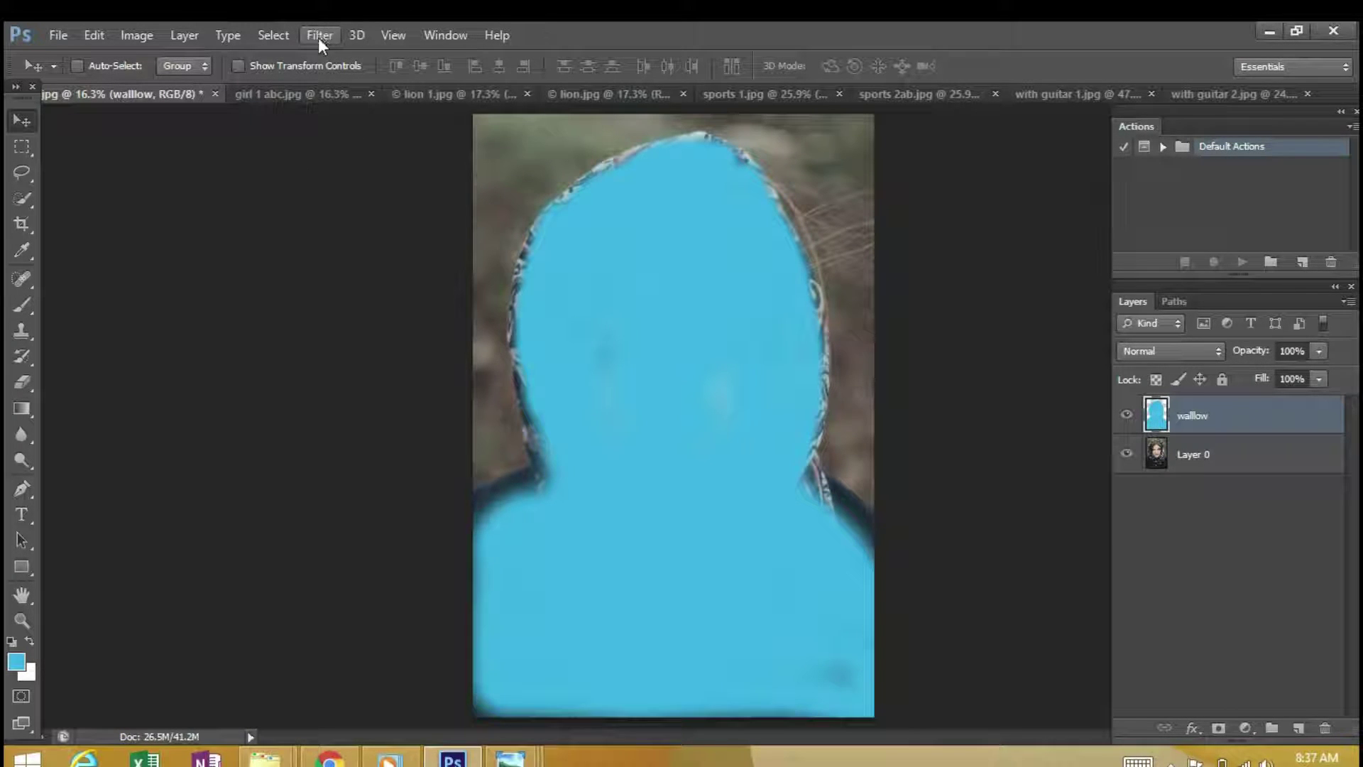
Step: Show the Actions panel, load Fogo Action.atn and select its Fogo action
{"action": "left_click", "coordinate": [431, 37]}
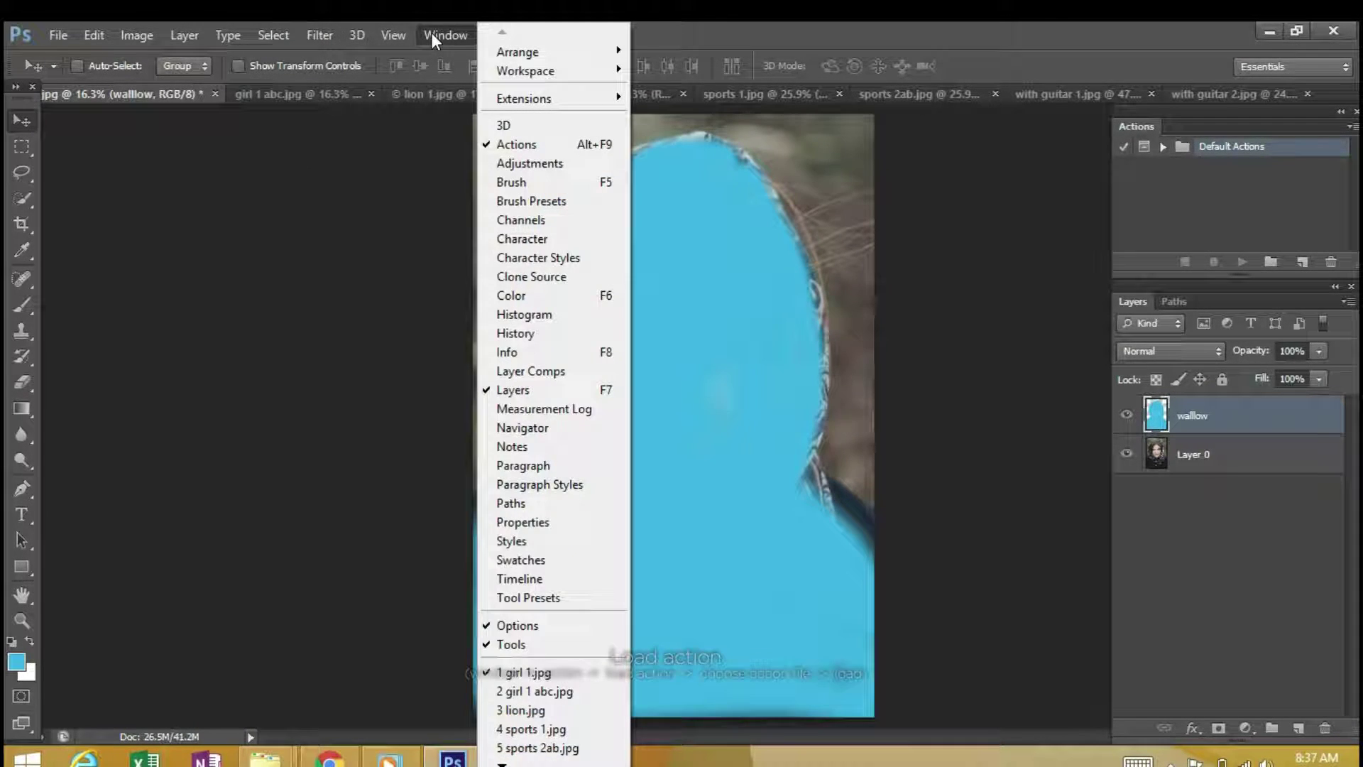
{"action": "left_click", "coordinate": [508, 144]}
{"action": "left_click", "coordinate": [450, 37]}
{"action": "left_click", "coordinate": [510, 144]}
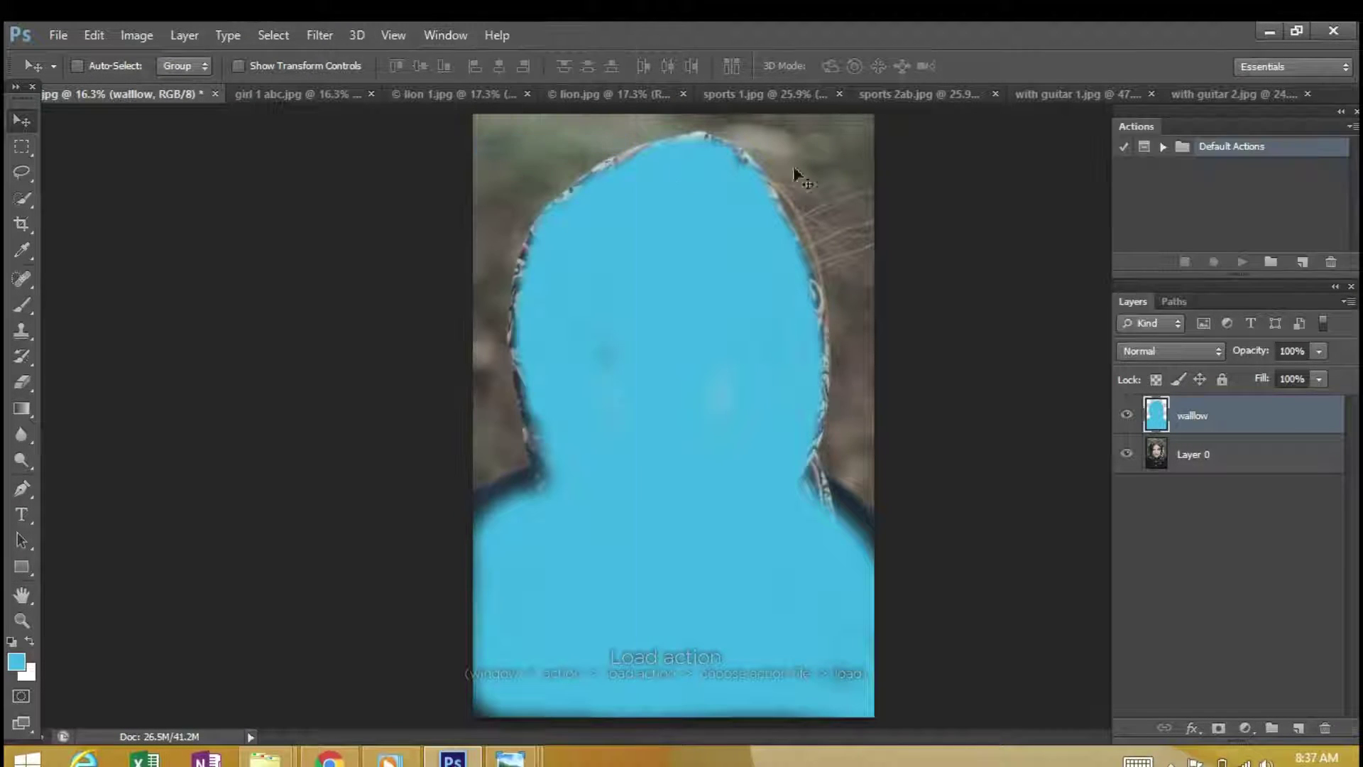
{"action": "left_click", "coordinate": [1352, 127]}
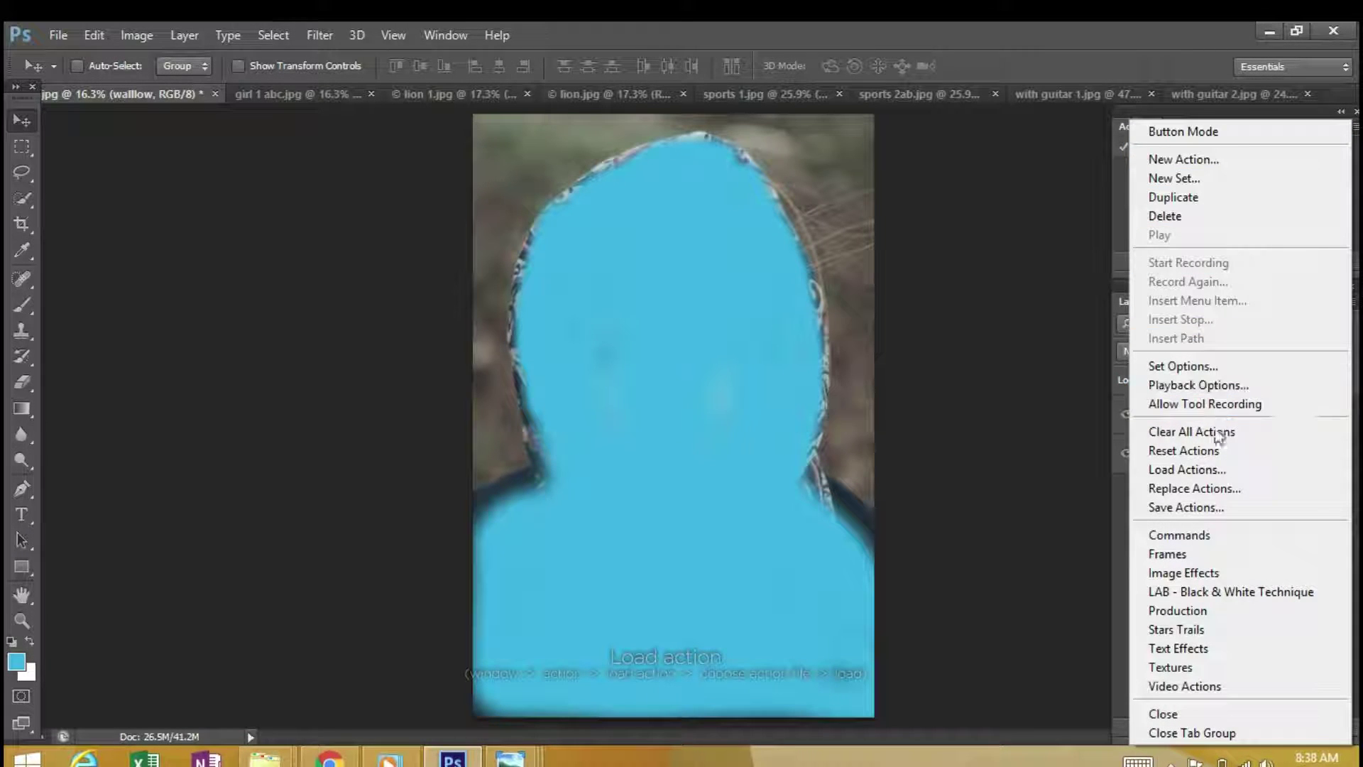
{"action": "left_click", "coordinate": [1215, 469]}
{"action": "left_click", "coordinate": [576, 205]}
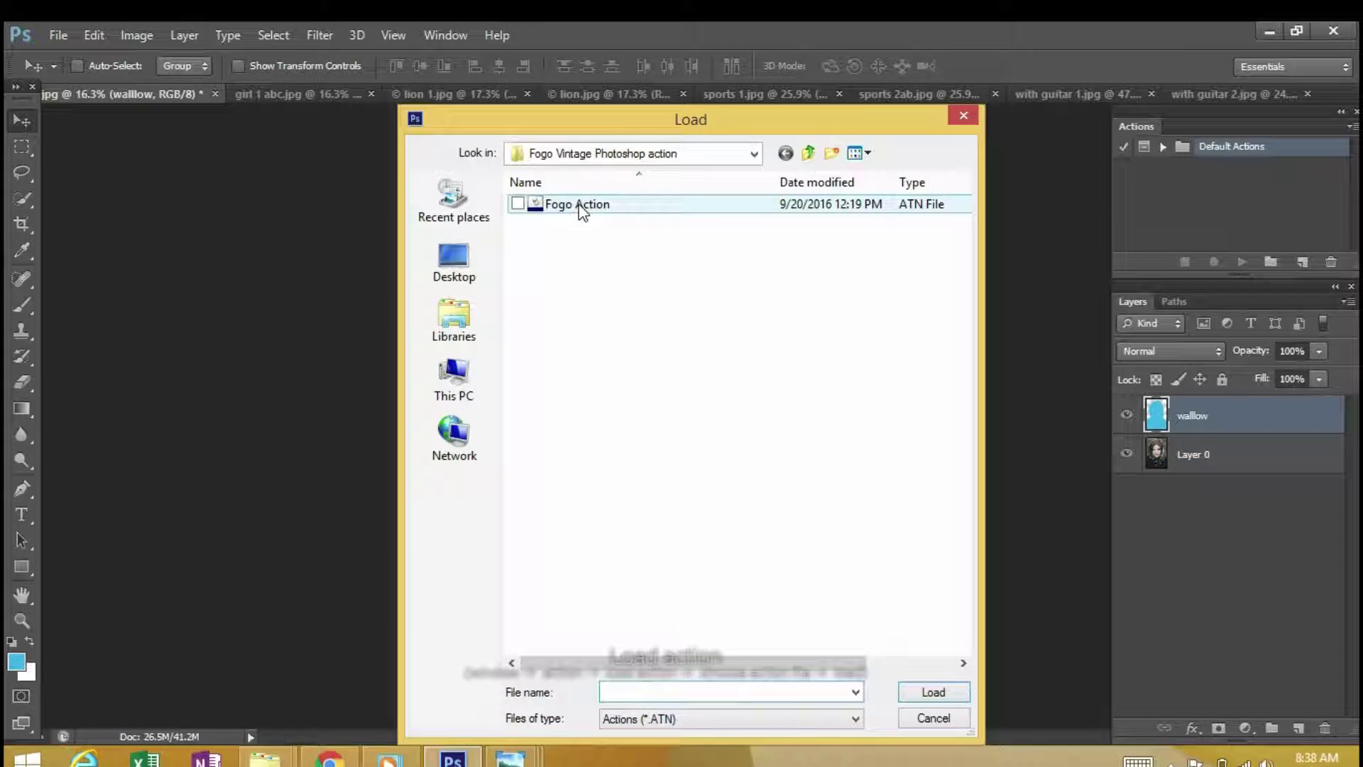
{"action": "left_click", "coordinate": [935, 692]}
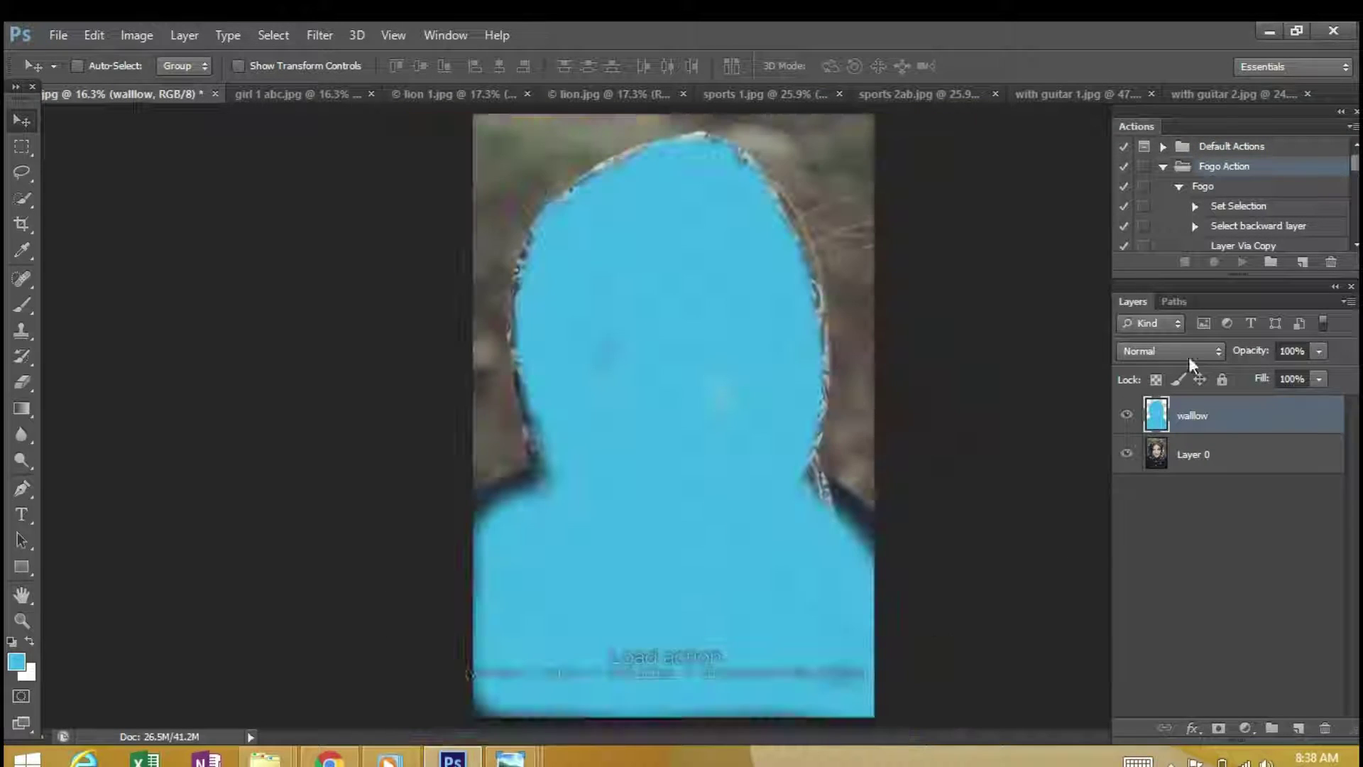
{"action": "left_click", "coordinate": [1235, 190]}
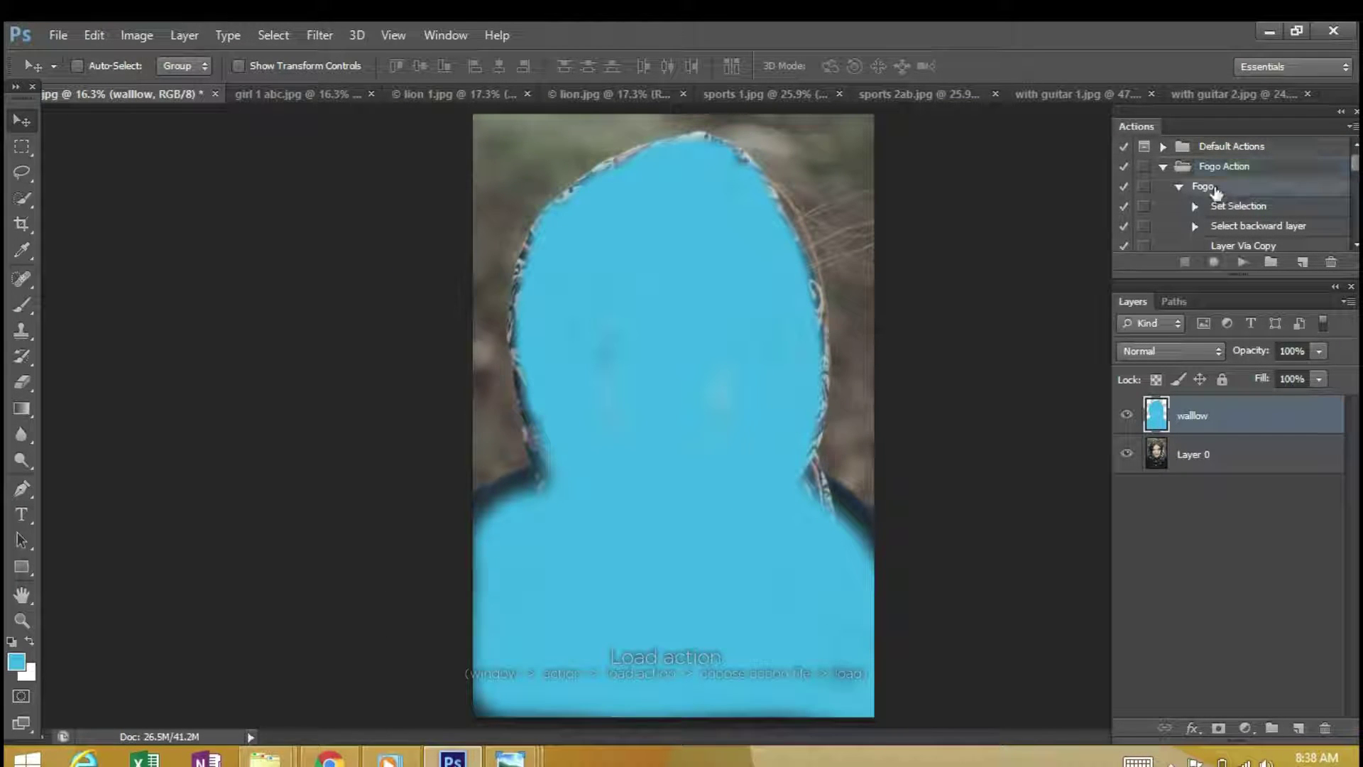
{"action": "left_click", "coordinate": [1179, 188]}
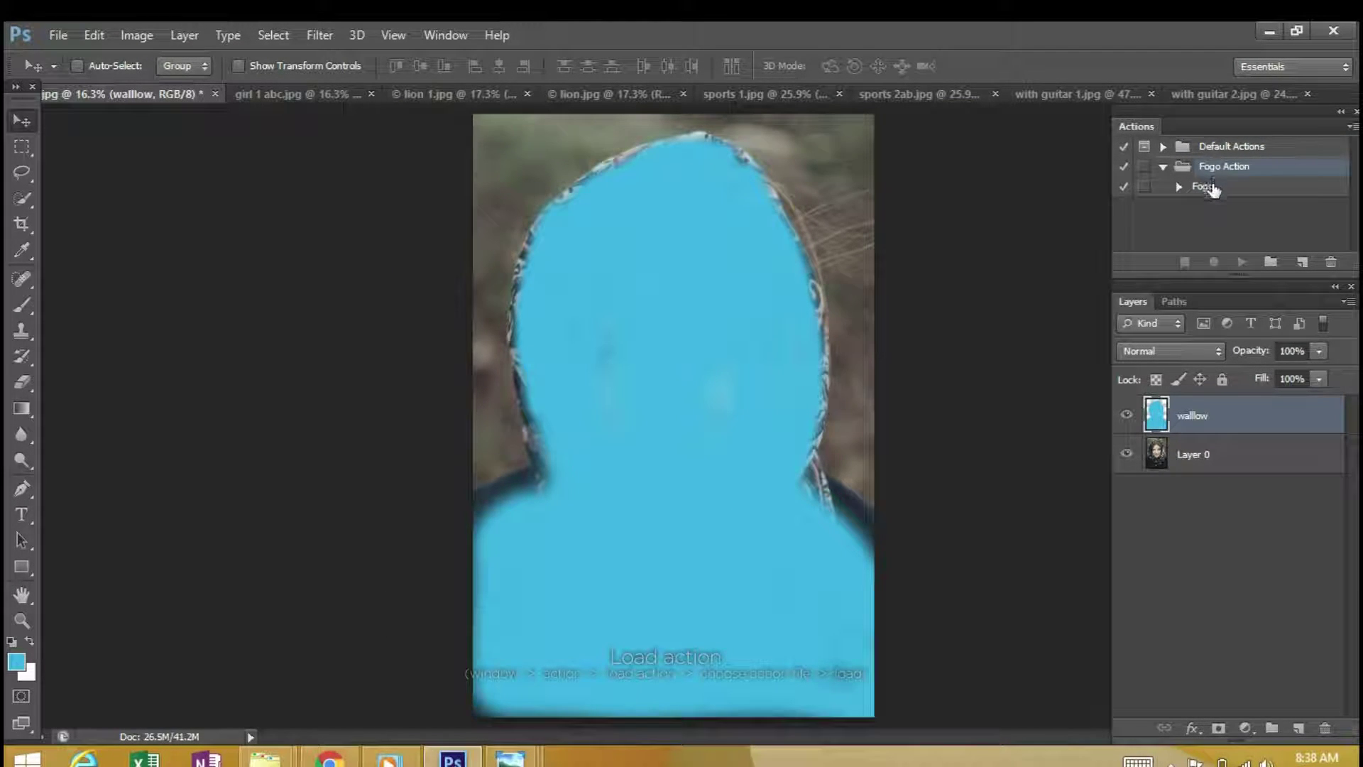
{"action": "left_click", "coordinate": [1179, 188]}
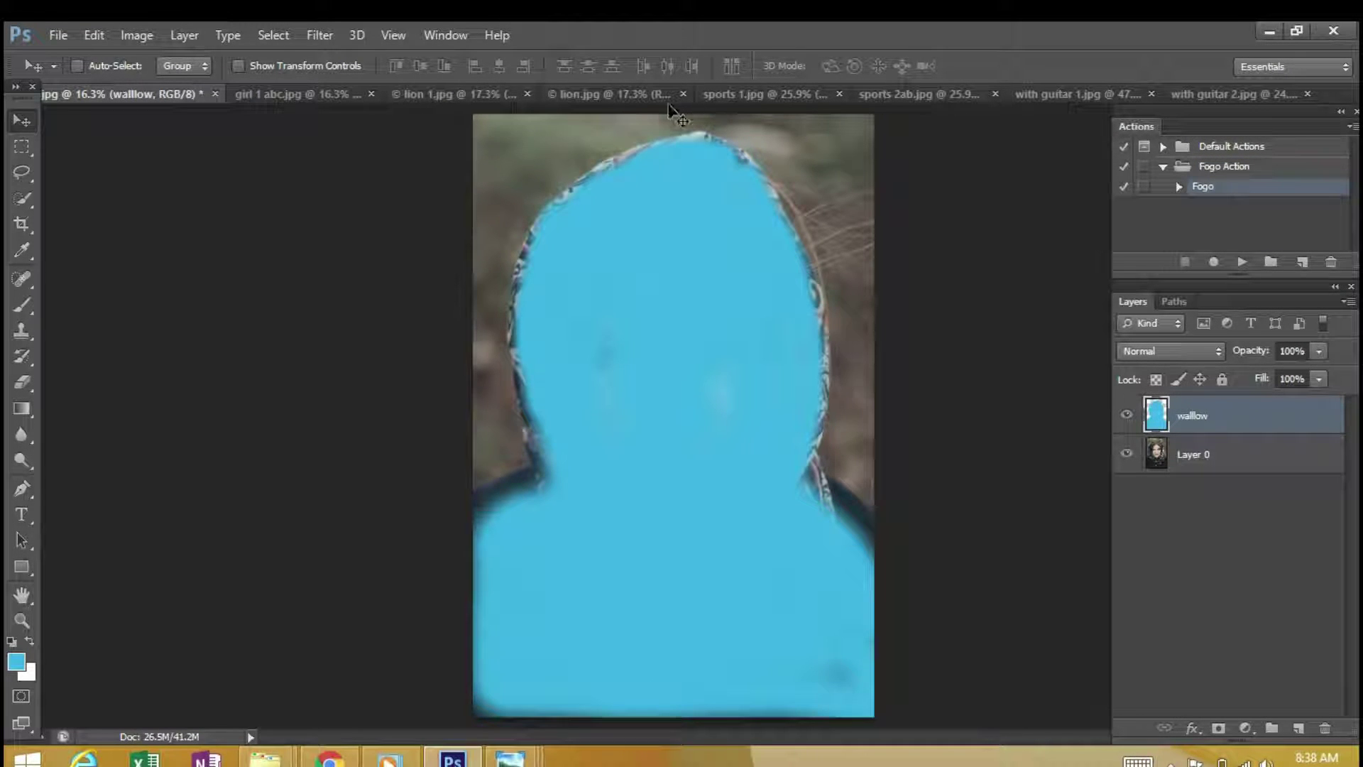
Step: Set the Brush to 100% opacity and flow, then play the Fogo action
{"action": "left_click", "coordinate": [21, 305]}
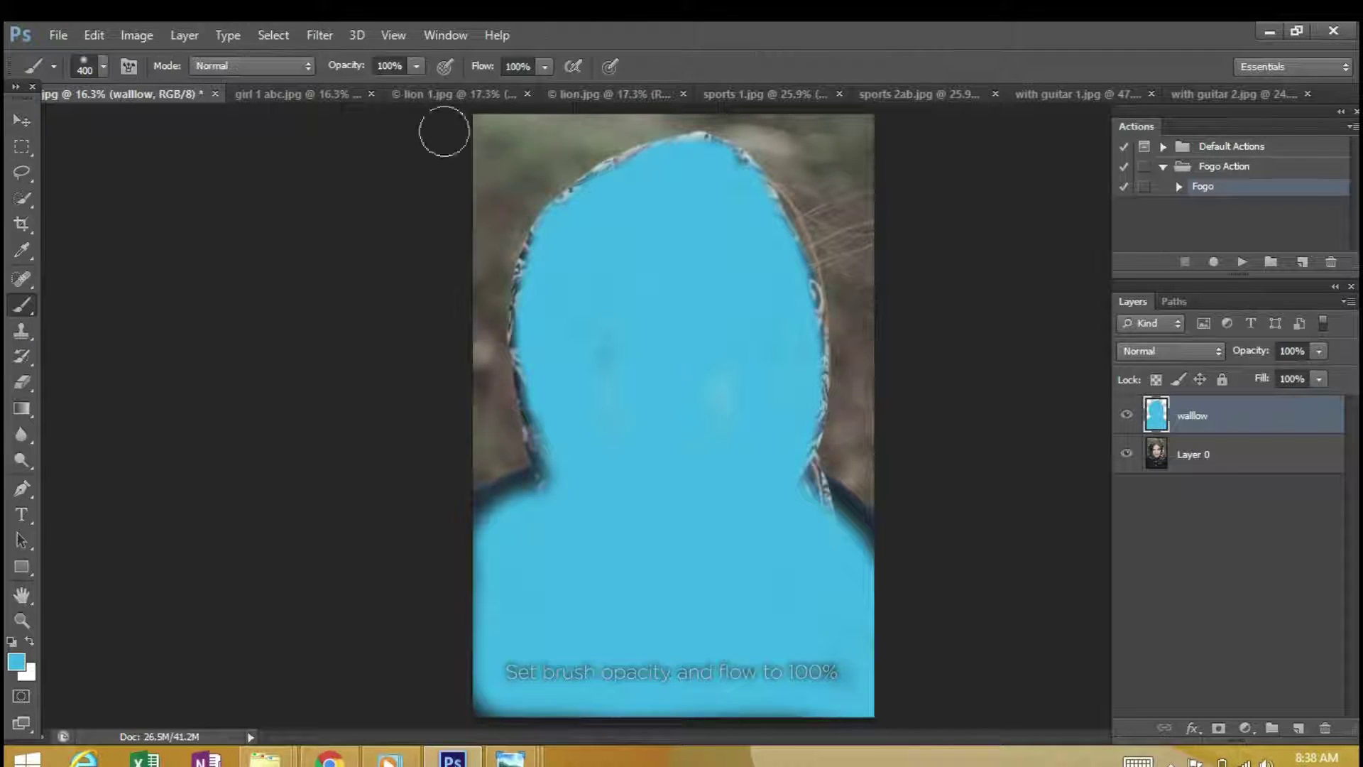
{"action": "left_click_drag", "start_coordinate": [417, 66], "coordinate": [404, 91]}
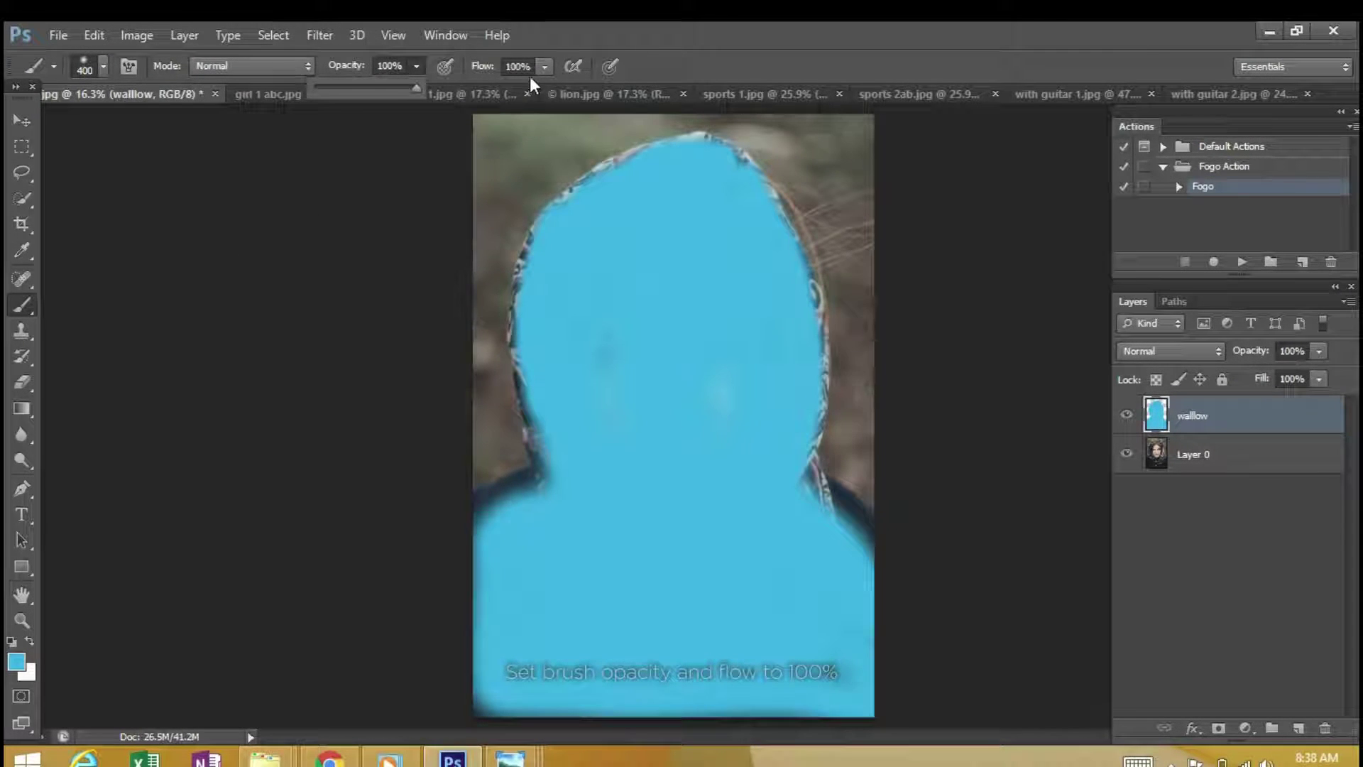
{"action": "left_click_drag", "start_coordinate": [544, 66], "coordinate": [511, 93]}
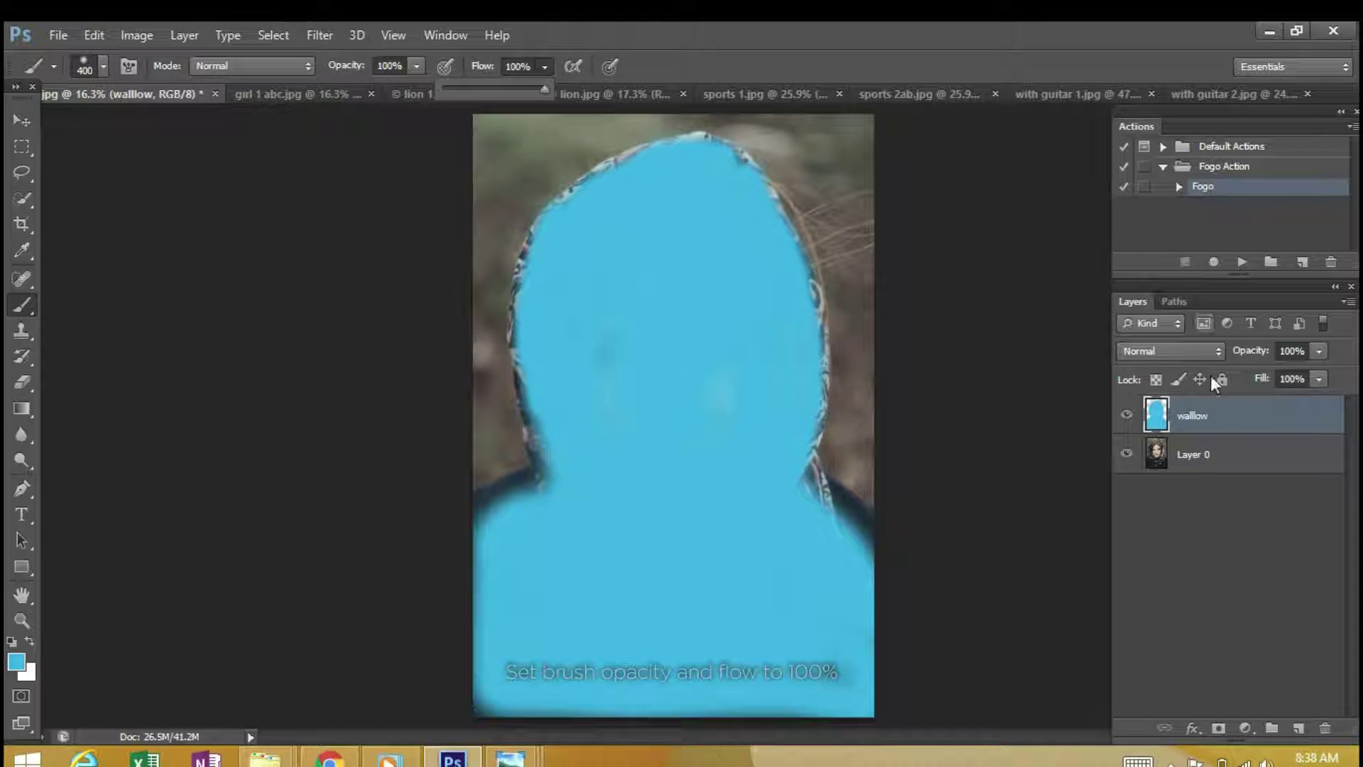
{"action": "left_click", "coordinate": [1242, 263]}
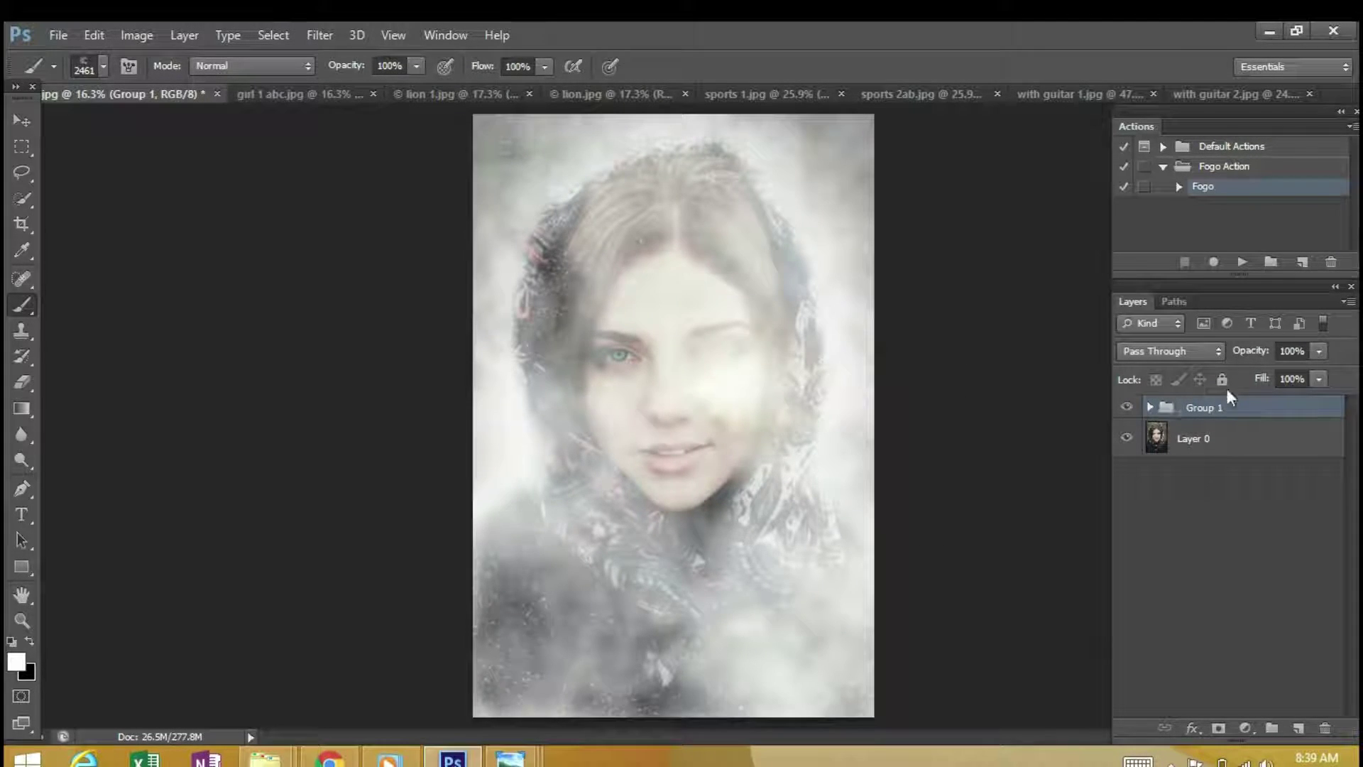
{"action": "left_click", "coordinate": [1129, 408]}
{"action": "left_click", "coordinate": [1150, 408]}
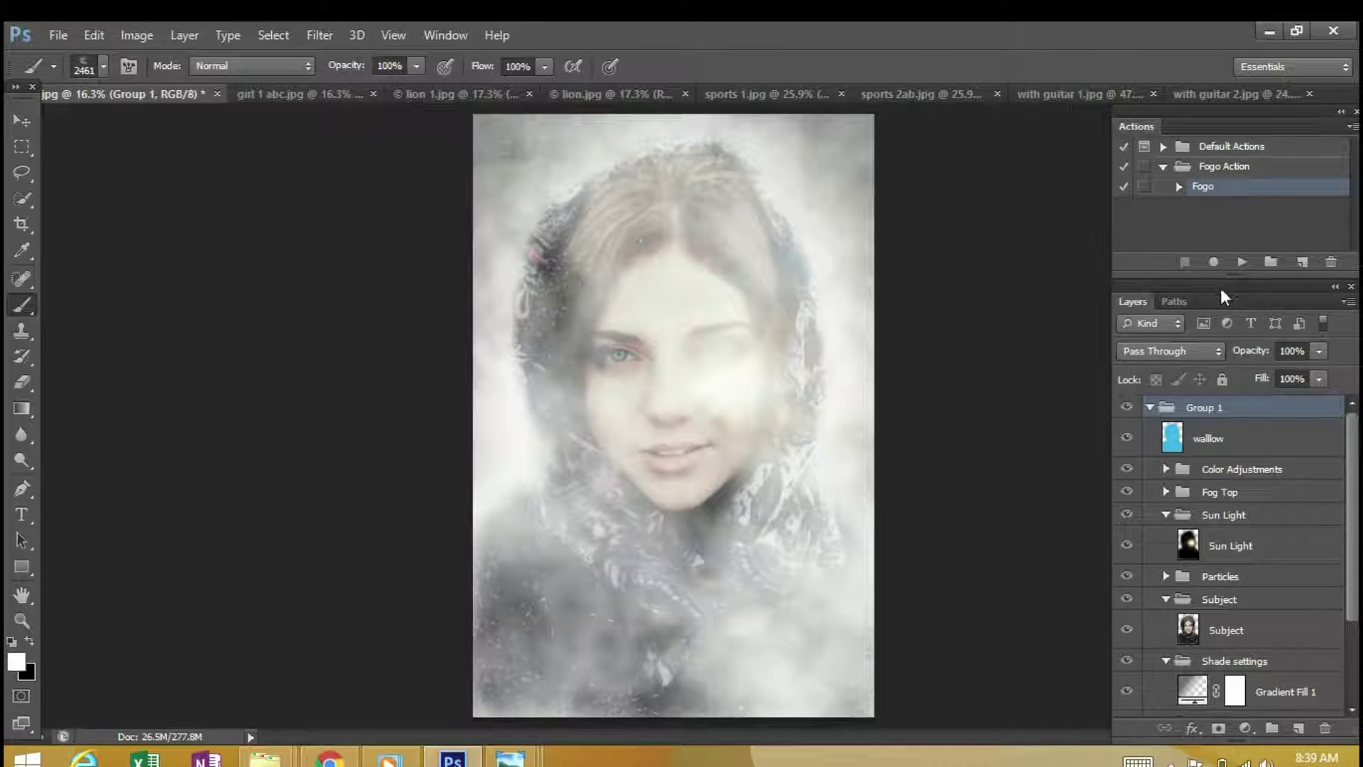
{"action": "left_click_drag", "start_coordinate": [1228, 291], "coordinate": [1090, 251]}
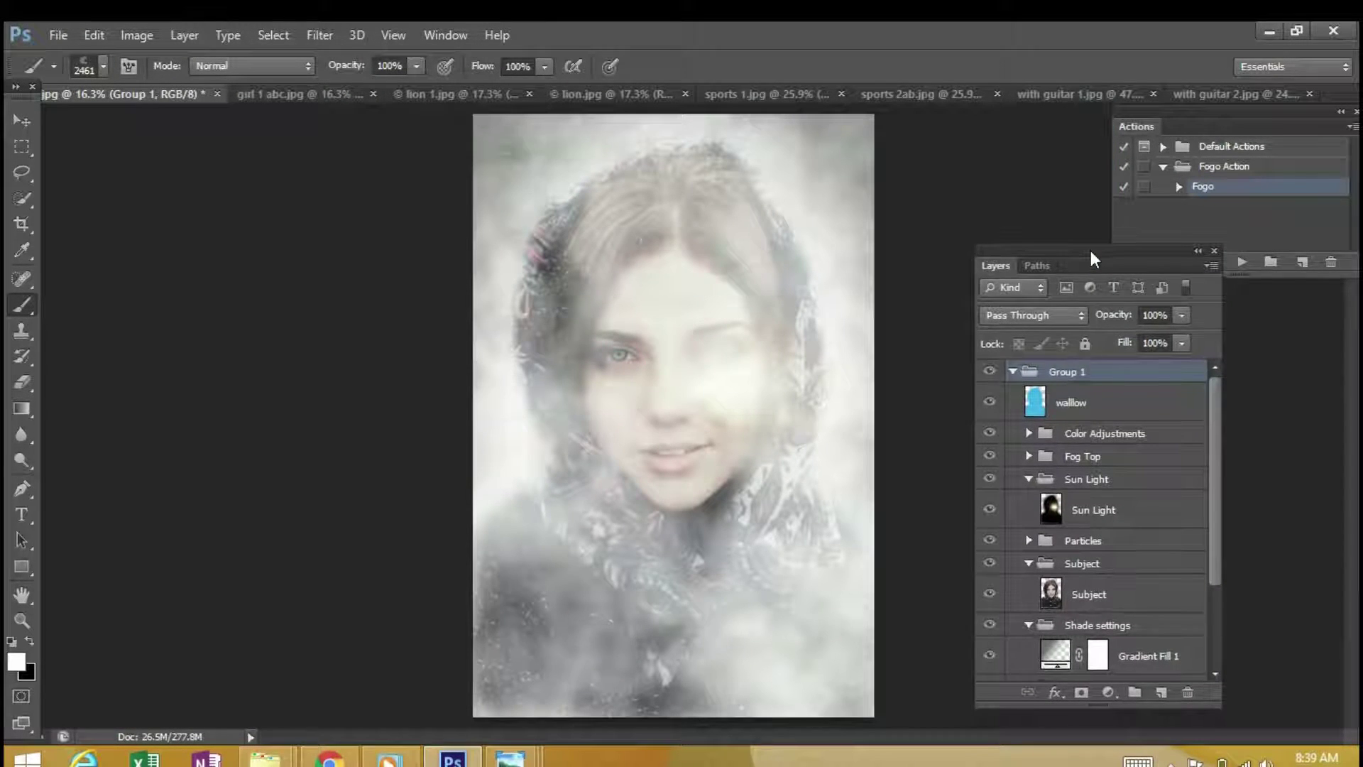
{"action": "left_click_drag", "start_coordinate": [1090, 250], "coordinate": [1090, 216]}
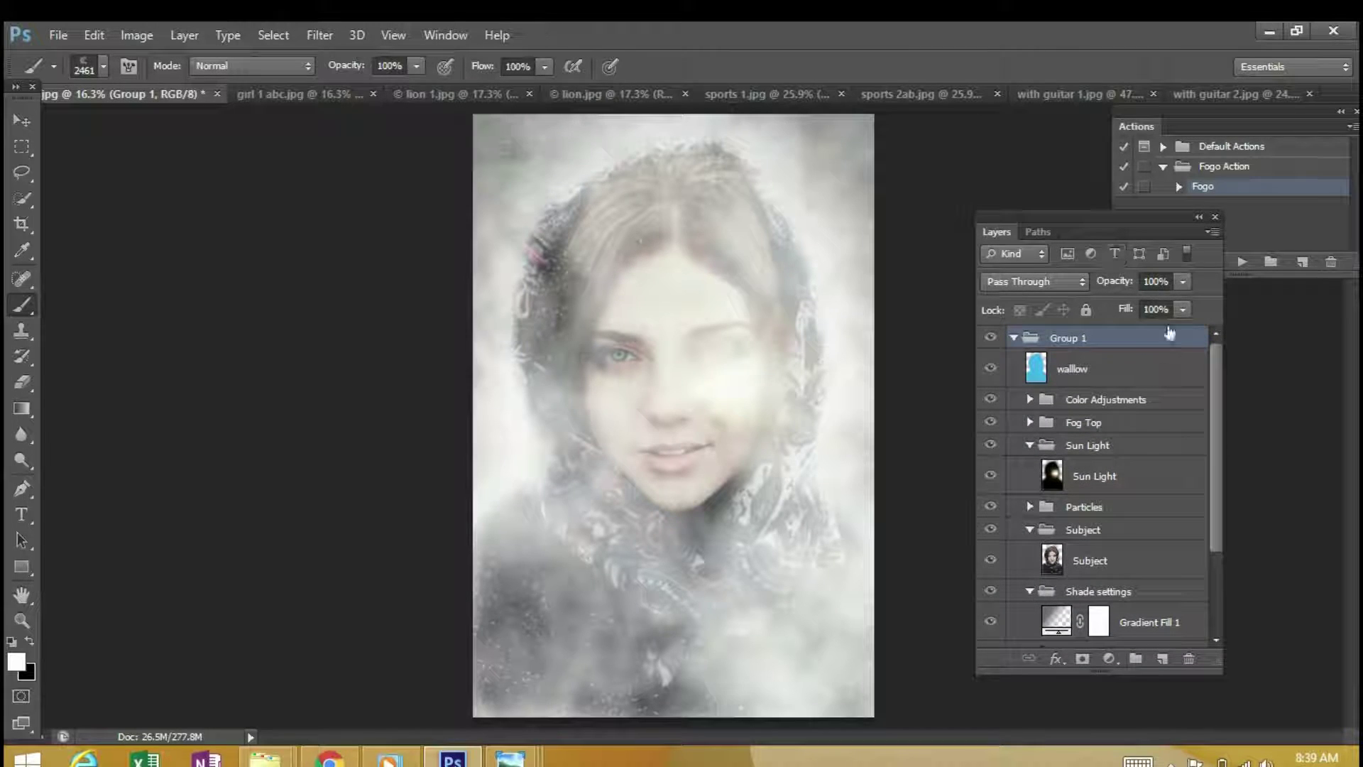
{"action": "left_click", "coordinate": [1355, 111]}
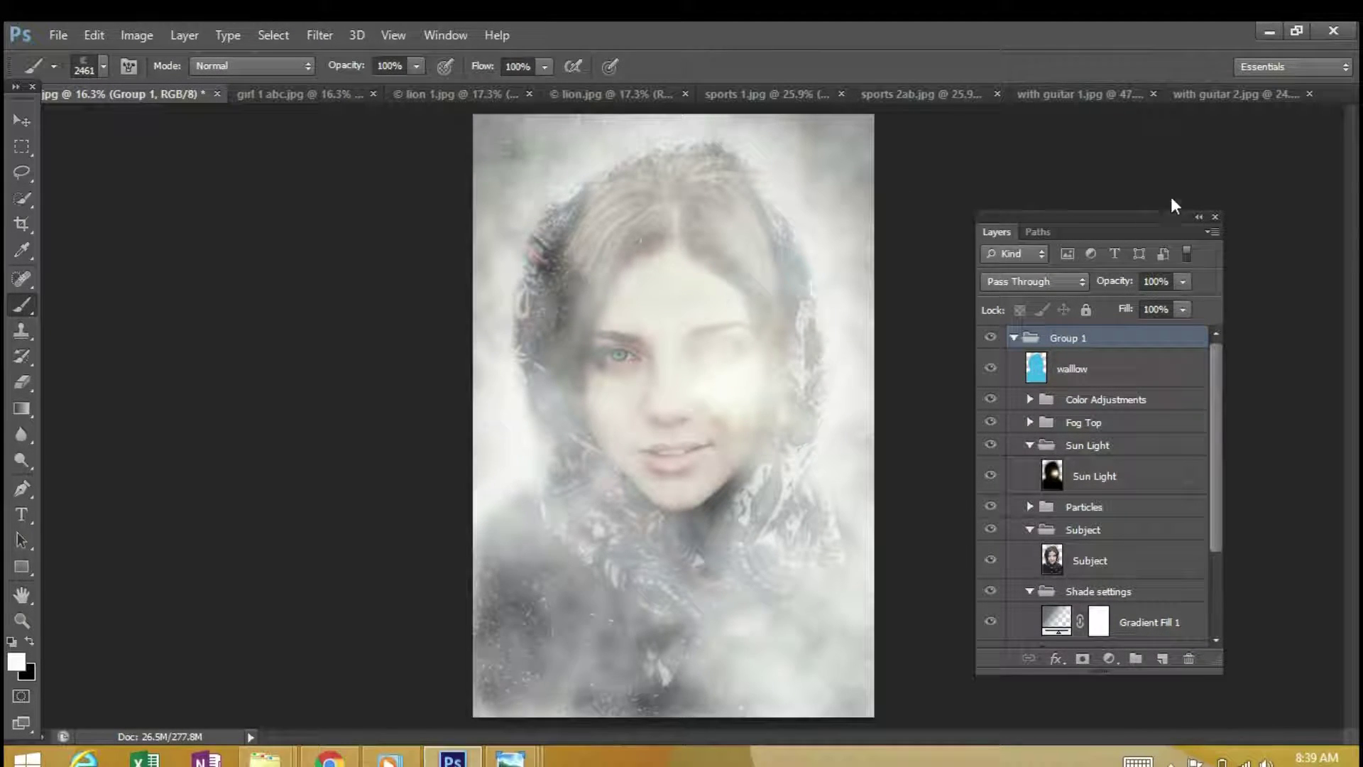
{"action": "left_click_drag", "start_coordinate": [1143, 218], "coordinate": [1196, 170]}
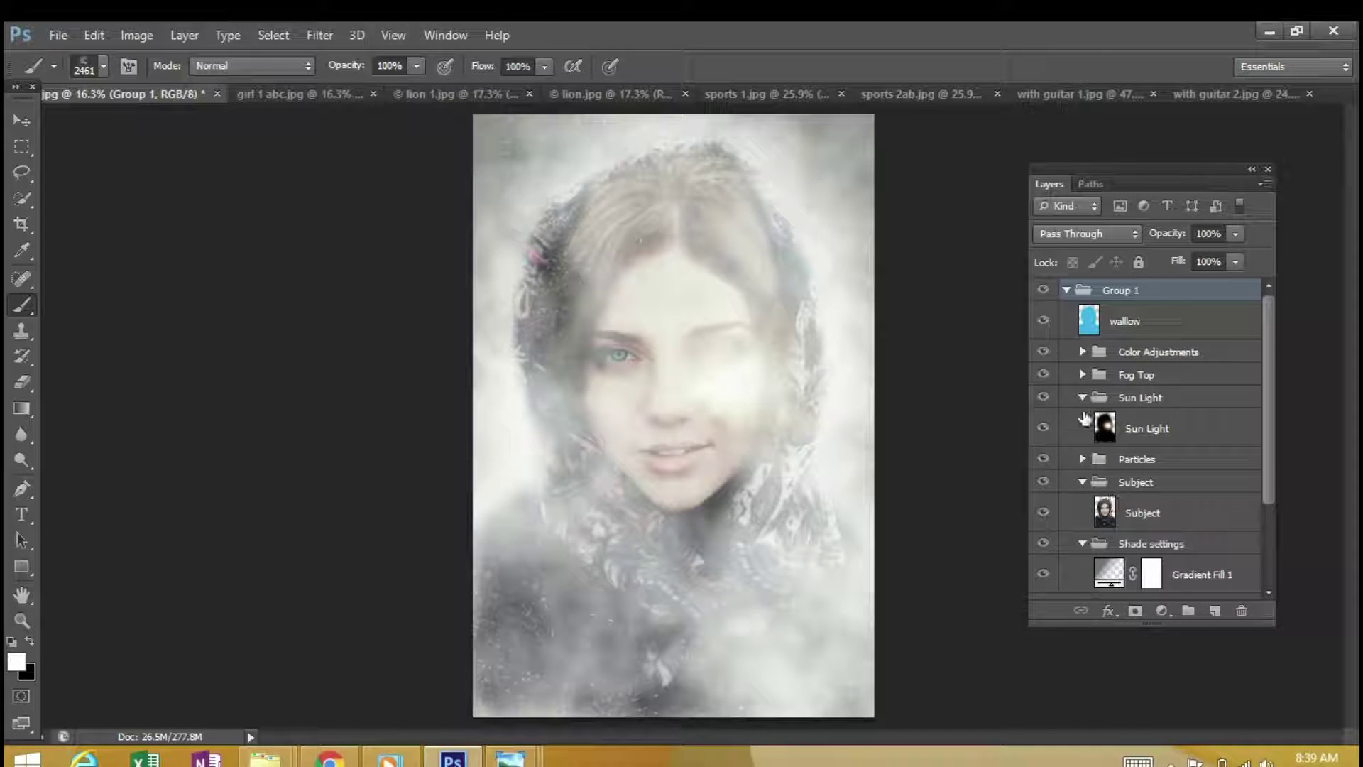
{"action": "left_click", "coordinate": [1082, 397]}
{"action": "left_click", "coordinate": [1082, 442]}
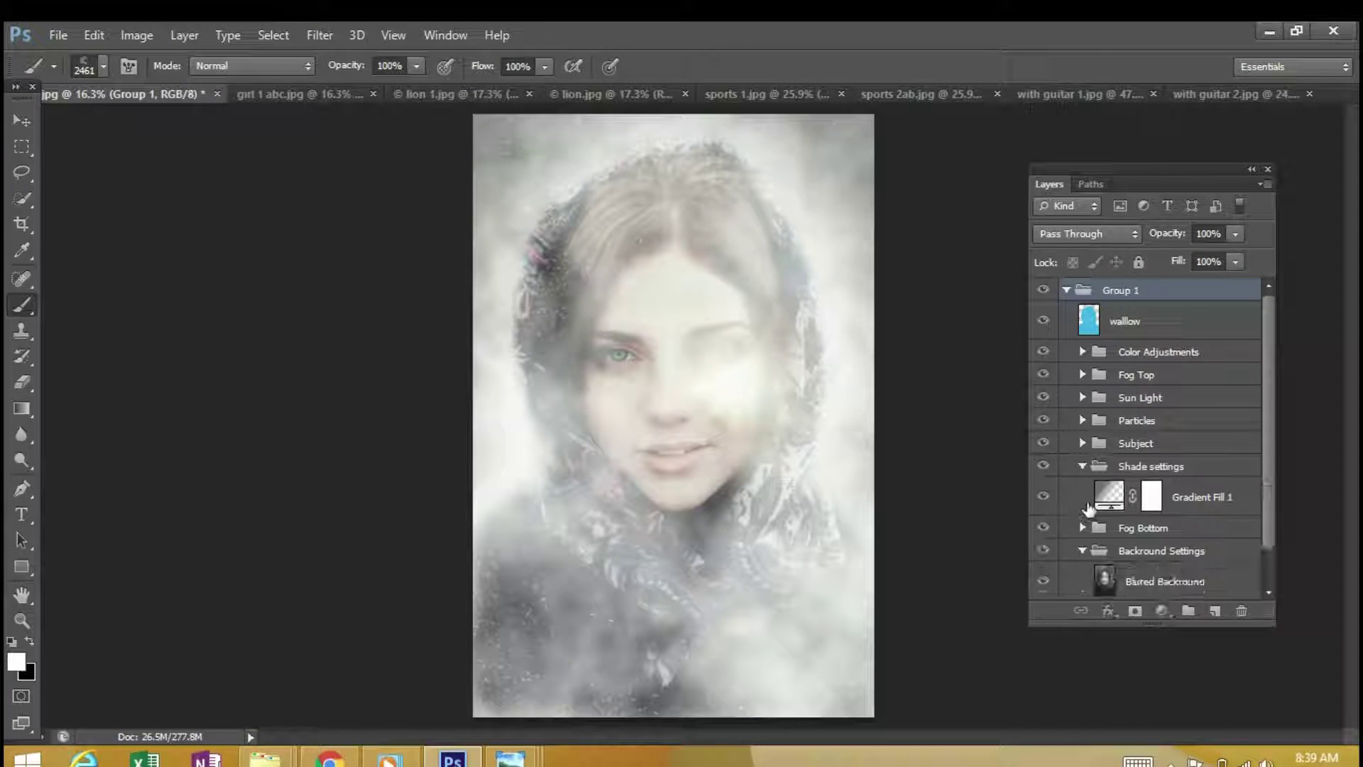
{"action": "left_click", "coordinate": [1082, 465]}
{"action": "left_click", "coordinate": [1082, 512]}
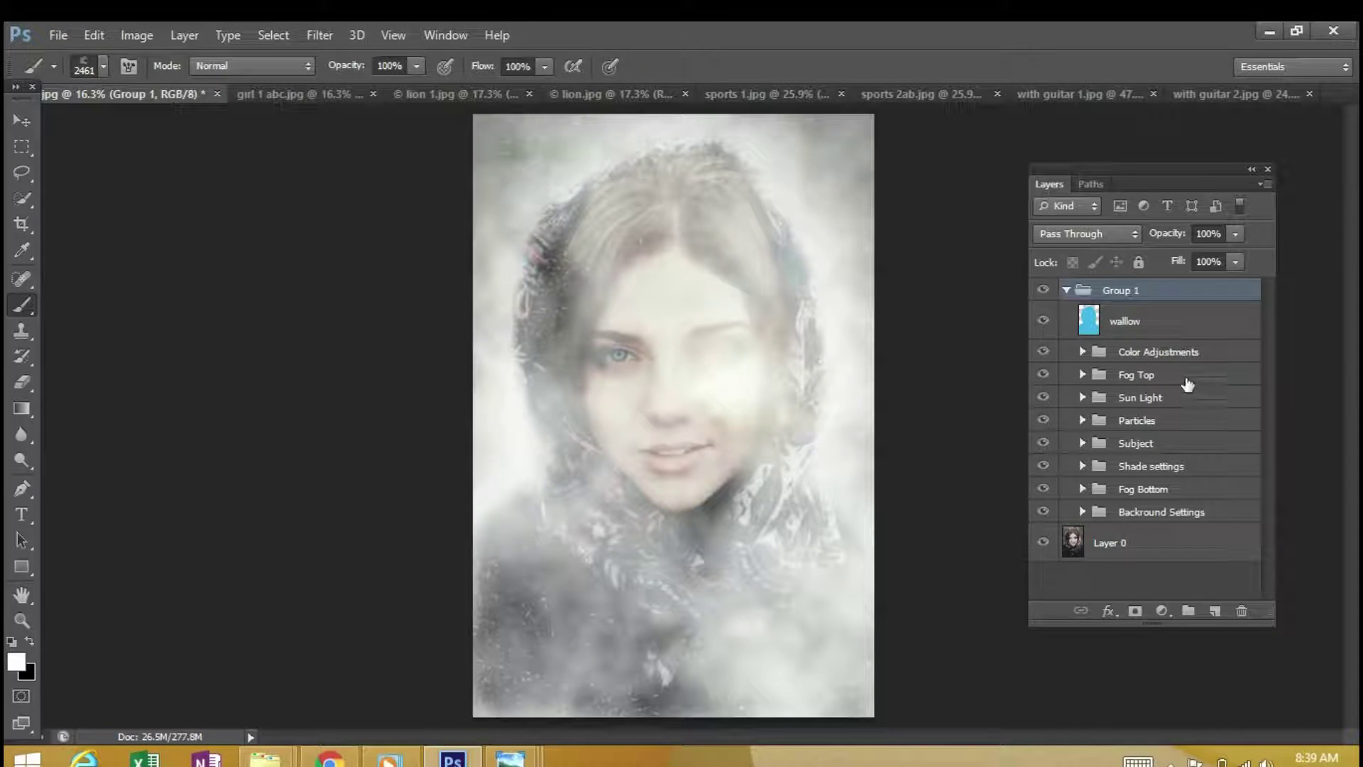
{"action": "left_click", "coordinate": [1043, 375]}
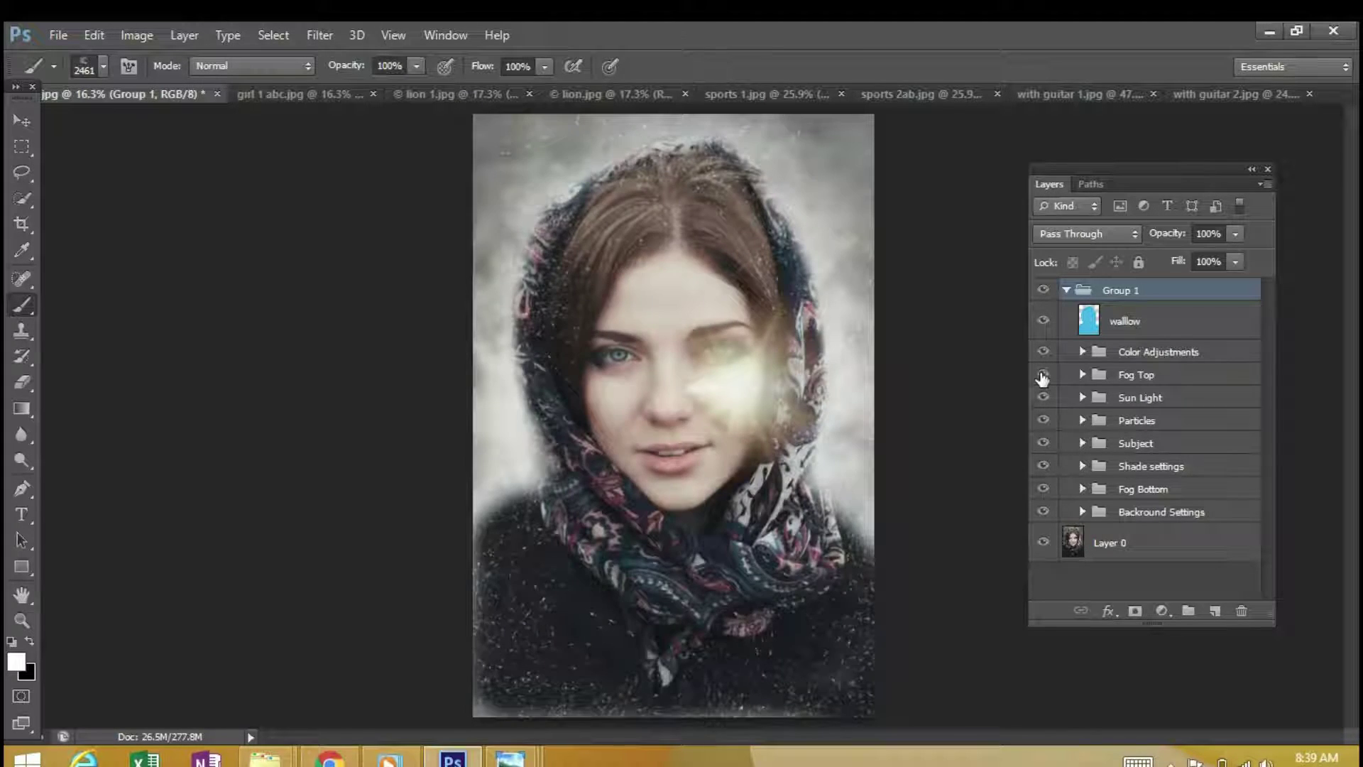
{"action": "left_click", "coordinate": [1043, 374]}
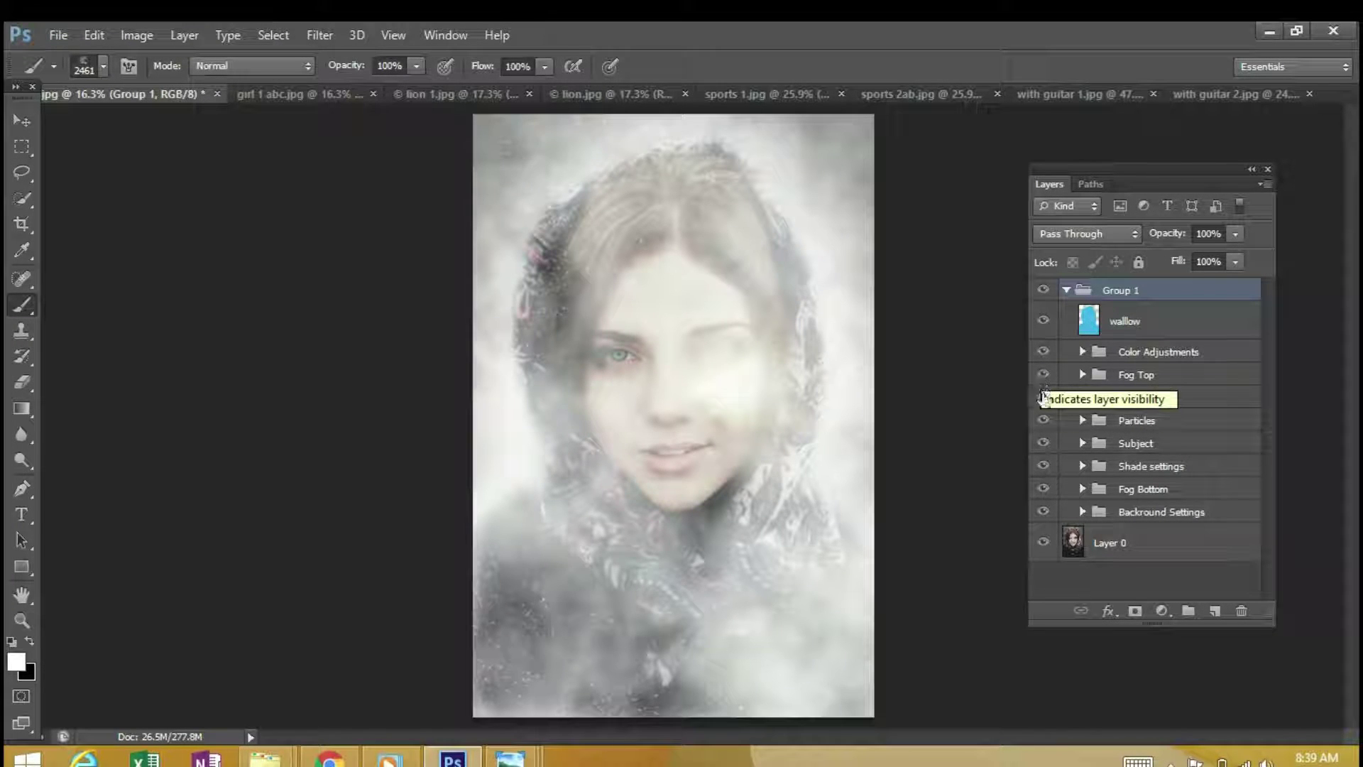
{"action": "left_click", "coordinate": [1043, 397]}
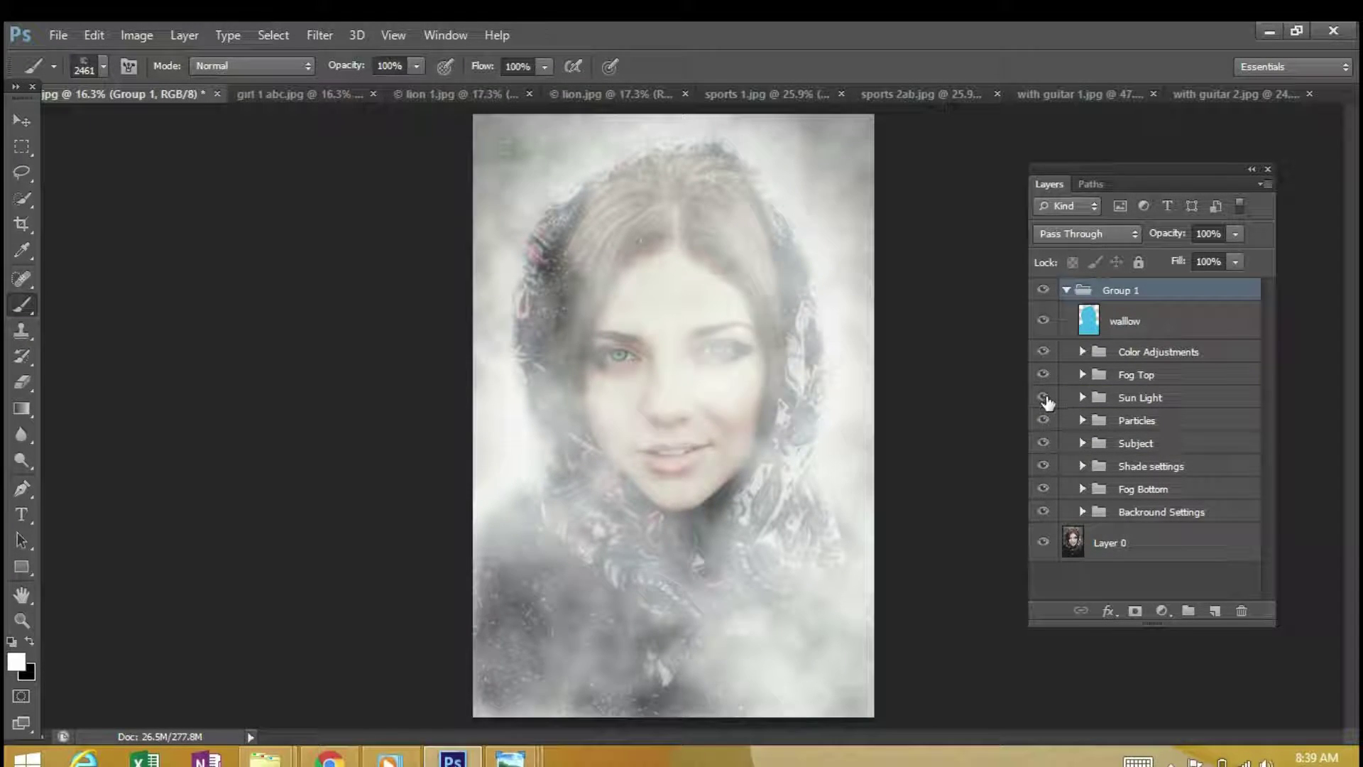
{"action": "left_click", "coordinate": [1042, 397]}
{"action": "left_click", "coordinate": [1043, 420]}
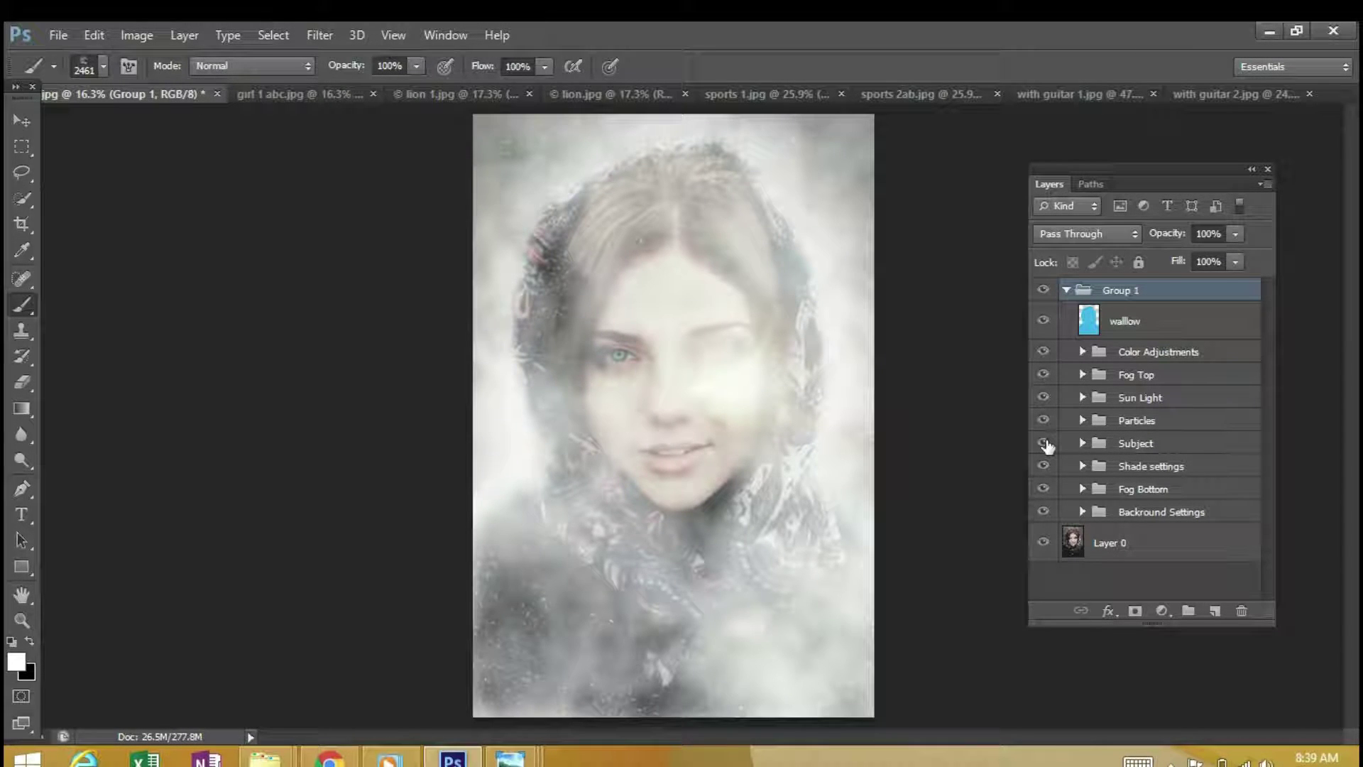
{"action": "left_click", "coordinate": [1044, 443]}
{"action": "left_click", "coordinate": [1043, 466]}
{"action": "left_click", "coordinate": [1043, 489]}
{"action": "left_click", "coordinate": [1042, 489]}
{"action": "left_click", "coordinate": [1126, 378]}
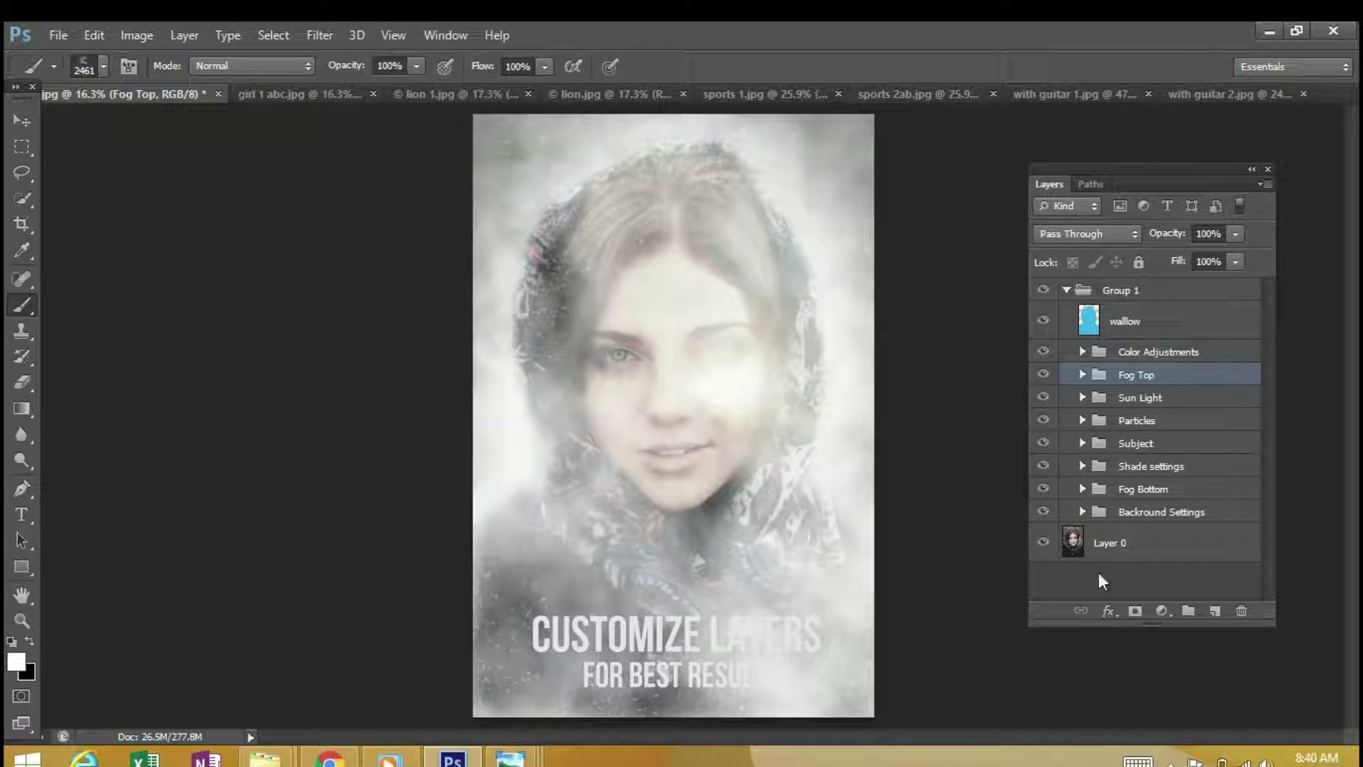
Step: Add a layer mask to Fog Top and set a soft round brush at 68 px, 11% opacity
{"action": "left_click", "coordinate": [1135, 610]}
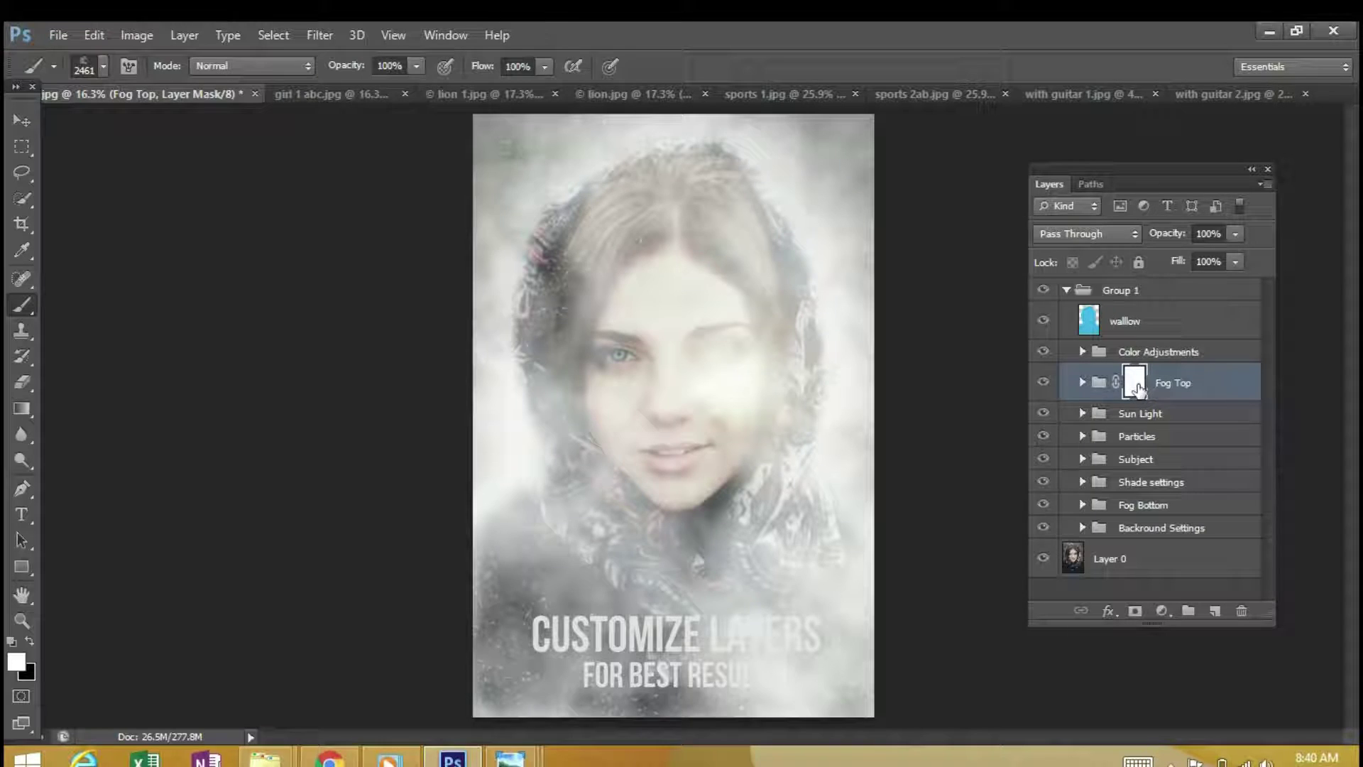
{"action": "left_click", "coordinate": [103, 66]}
{"action": "left_click", "coordinate": [42, 220]}
{"action": "type", "text": "68"}
{"action": "key", "text": "Return"}
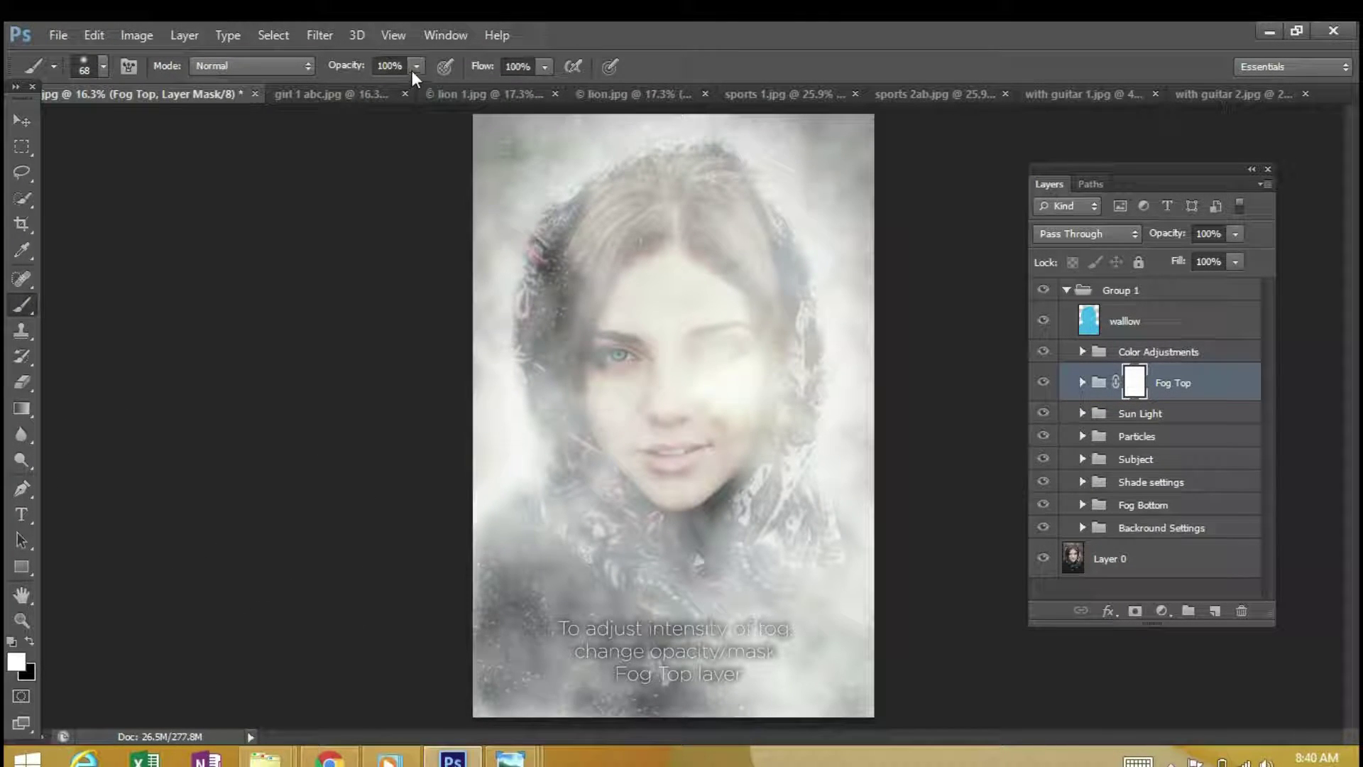
{"action": "left_click", "coordinate": [389, 66]}
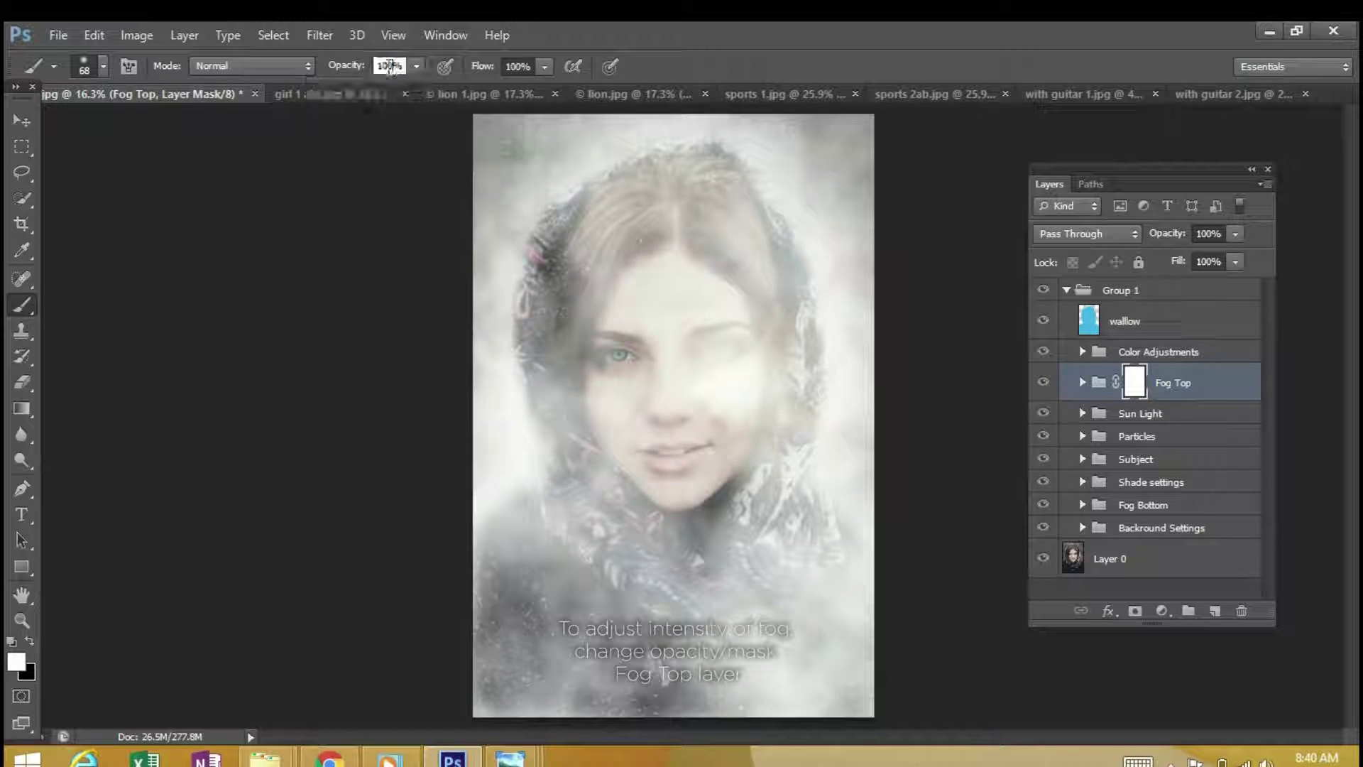
{"action": "type", "text": "11"}
{"action": "key", "text": "Return"}
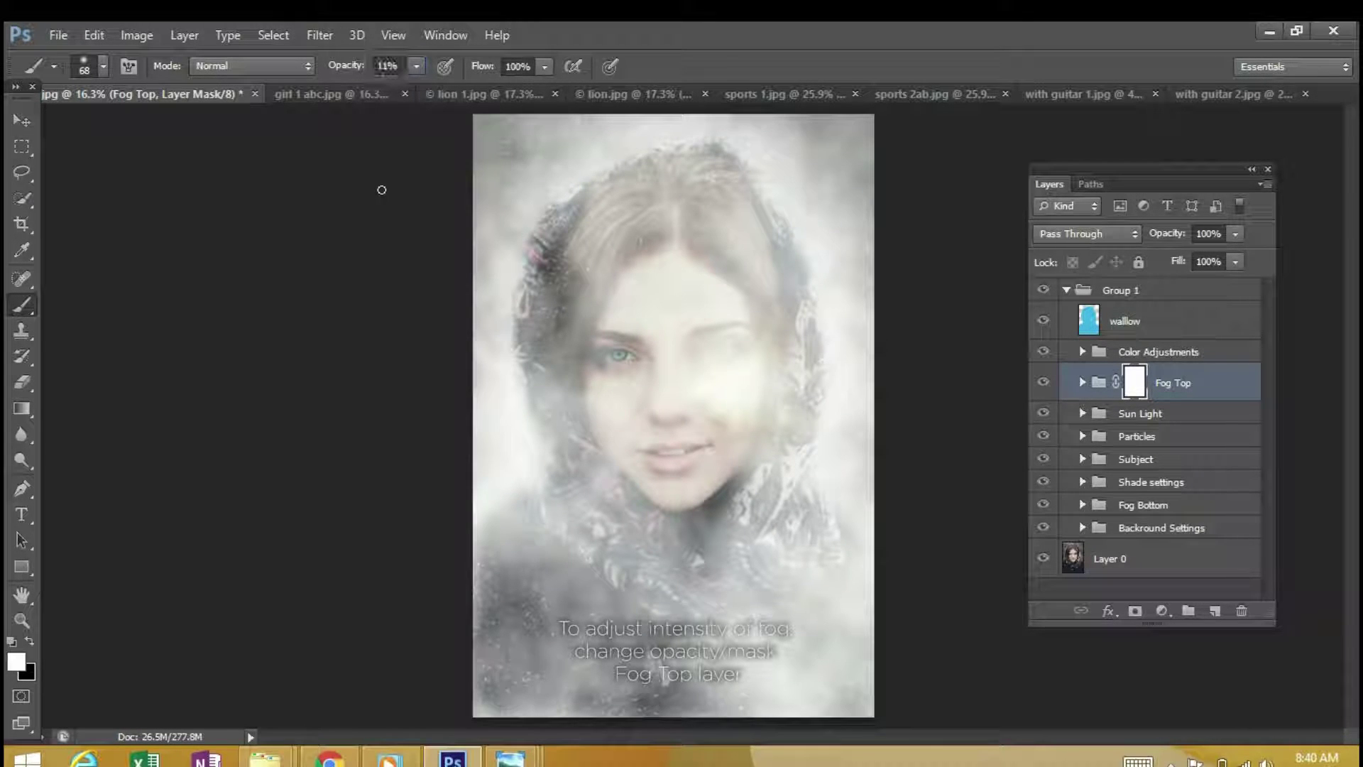
Step: Paint black on the mask with a larger brush to thin the fog over the face
{"action": "key", "text": "x"}
{"action": "left_click", "coordinate": [16, 662]}
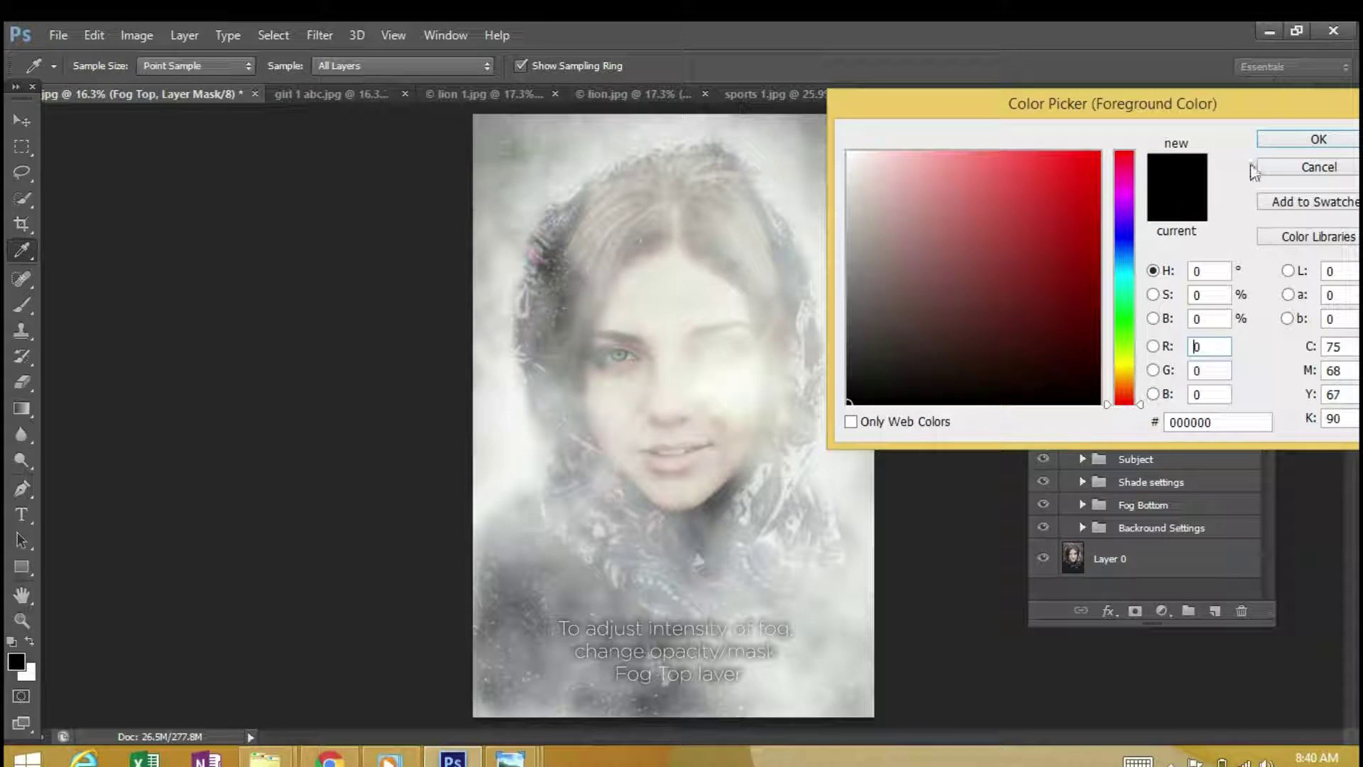
{"action": "left_click", "coordinate": [1319, 139]}
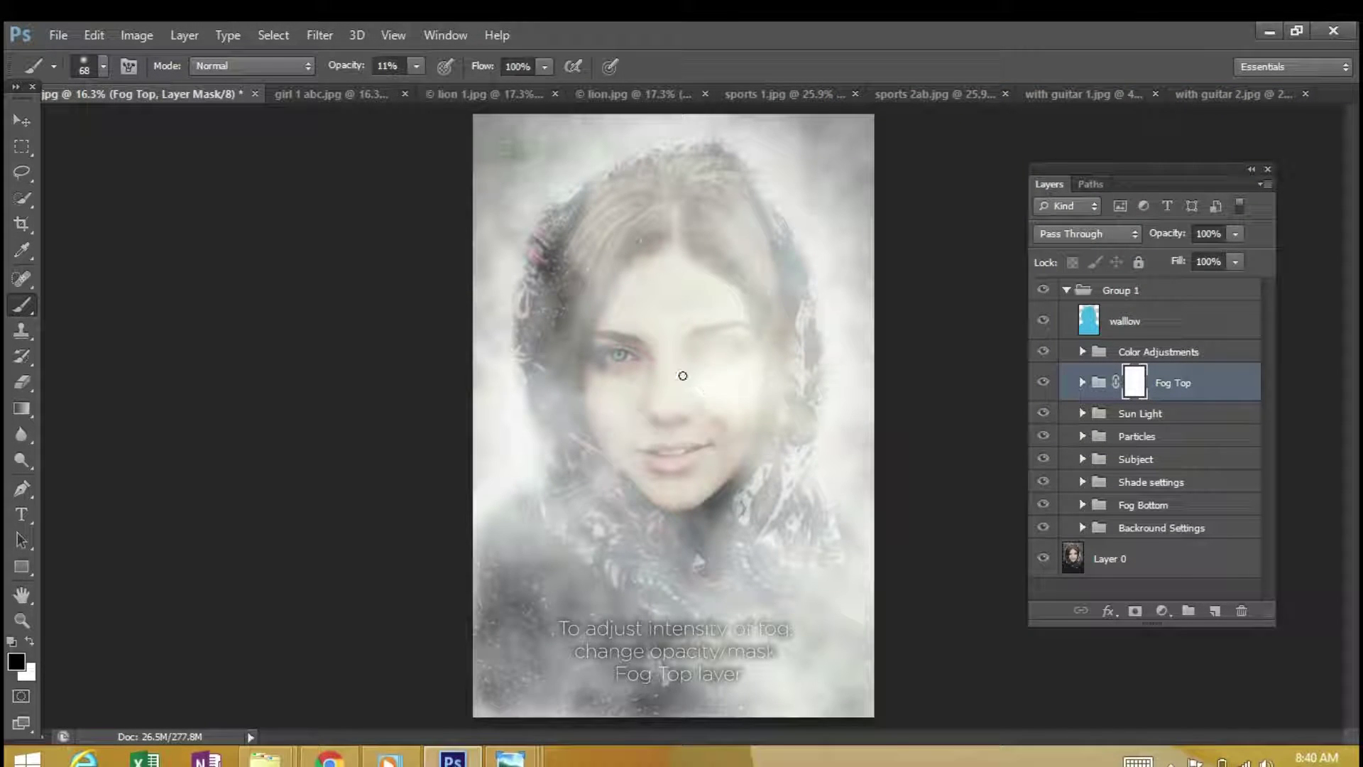
{"action": "key", "text": "bracketright"}
{"action": "key", "text": "bracketright"}
{"action": "key", "text": "bracketright"}
{"action": "mouse_move", "coordinate": [674, 366]}
{"action": "left_mouse_down"}
{"action": "mouse_move", "coordinate": [667, 420]}
{"action": "mouse_move", "coordinate": [688, 347]}
{"action": "mouse_move", "coordinate": [657, 359]}
{"action": "mouse_move", "coordinate": [654, 405]}
{"action": "mouse_move", "coordinate": [689, 360]}
{"action": "mouse_move", "coordinate": [675, 347]}
{"action": "mouse_move", "coordinate": [608, 359]}
{"action": "mouse_move", "coordinate": [684, 381]}
{"action": "mouse_move", "coordinate": [670, 438]}
{"action": "mouse_move", "coordinate": [639, 457]}
{"action": "mouse_move", "coordinate": [648, 496]}
{"action": "mouse_move", "coordinate": [578, 396]}
{"action": "mouse_move", "coordinate": [684, 362]}
{"action": "mouse_move", "coordinate": [633, 387]}
{"action": "mouse_move", "coordinate": [700, 313]}
{"action": "mouse_move", "coordinate": [730, 480]}
{"action": "left_mouse_up"}
{"action": "key", "text": "bracketright"}
{"action": "key", "text": "bracketright"}
{"action": "key", "text": "bracketright"}
Step: Move the Sun Light glow off the right eye and scale it up to about 105%
{"action": "key", "text": "v"}
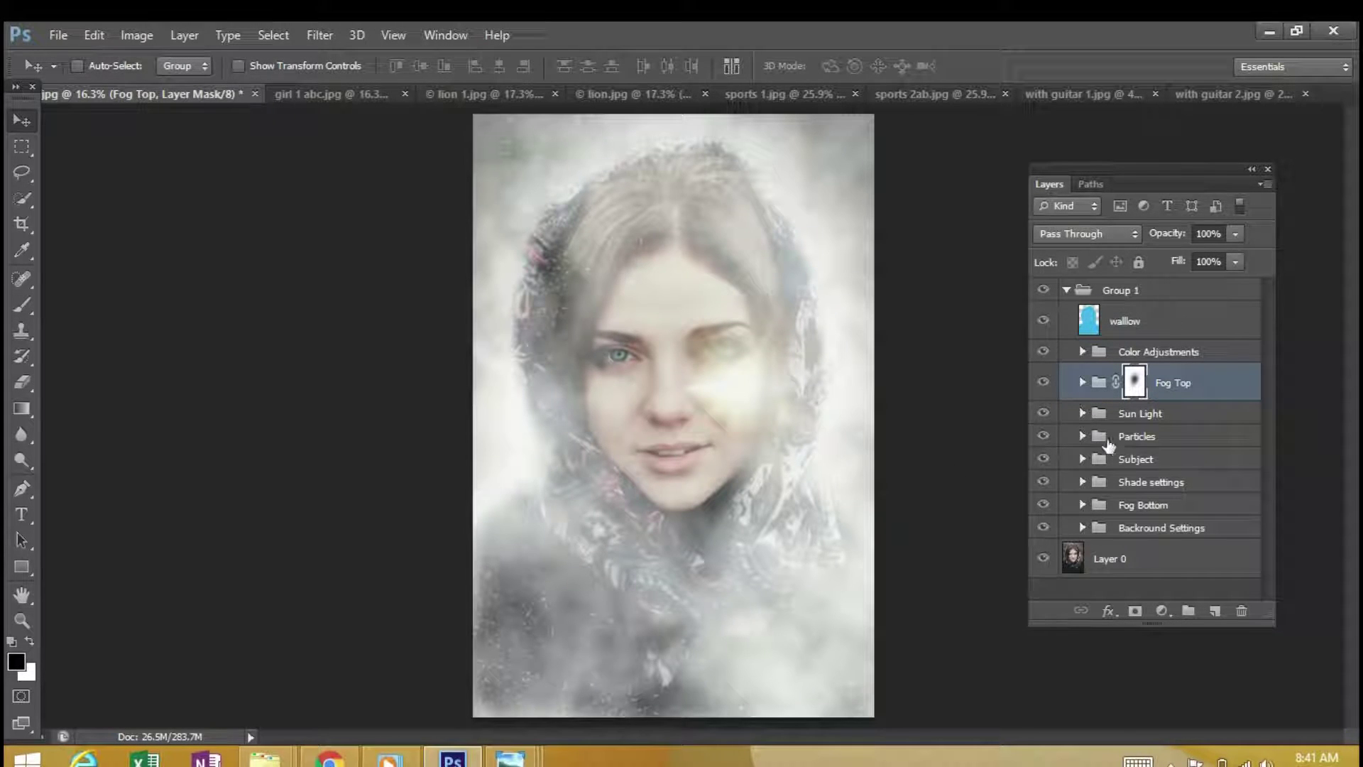
{"action": "left_click", "coordinate": [1043, 413]}
{"action": "left_click", "coordinate": [1043, 413]}
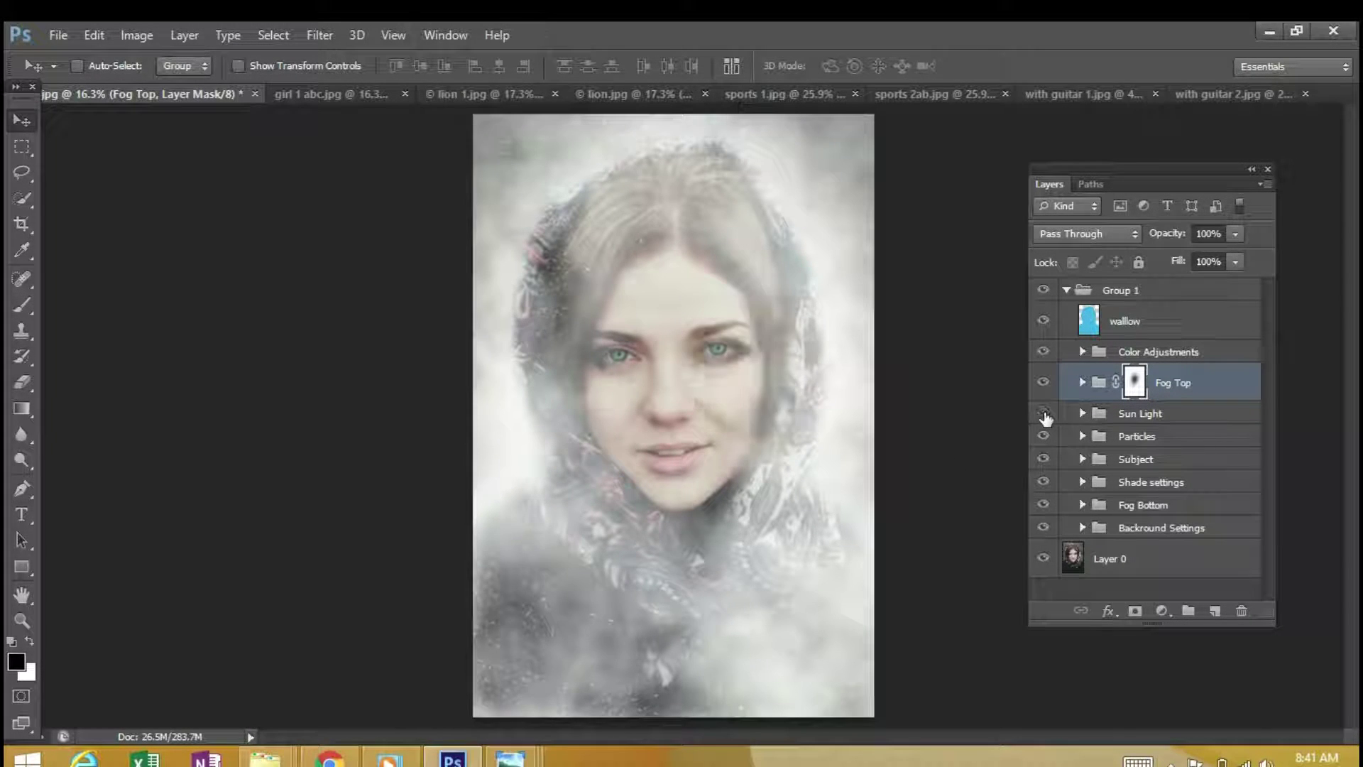
{"action": "left_click", "coordinate": [1075, 413]}
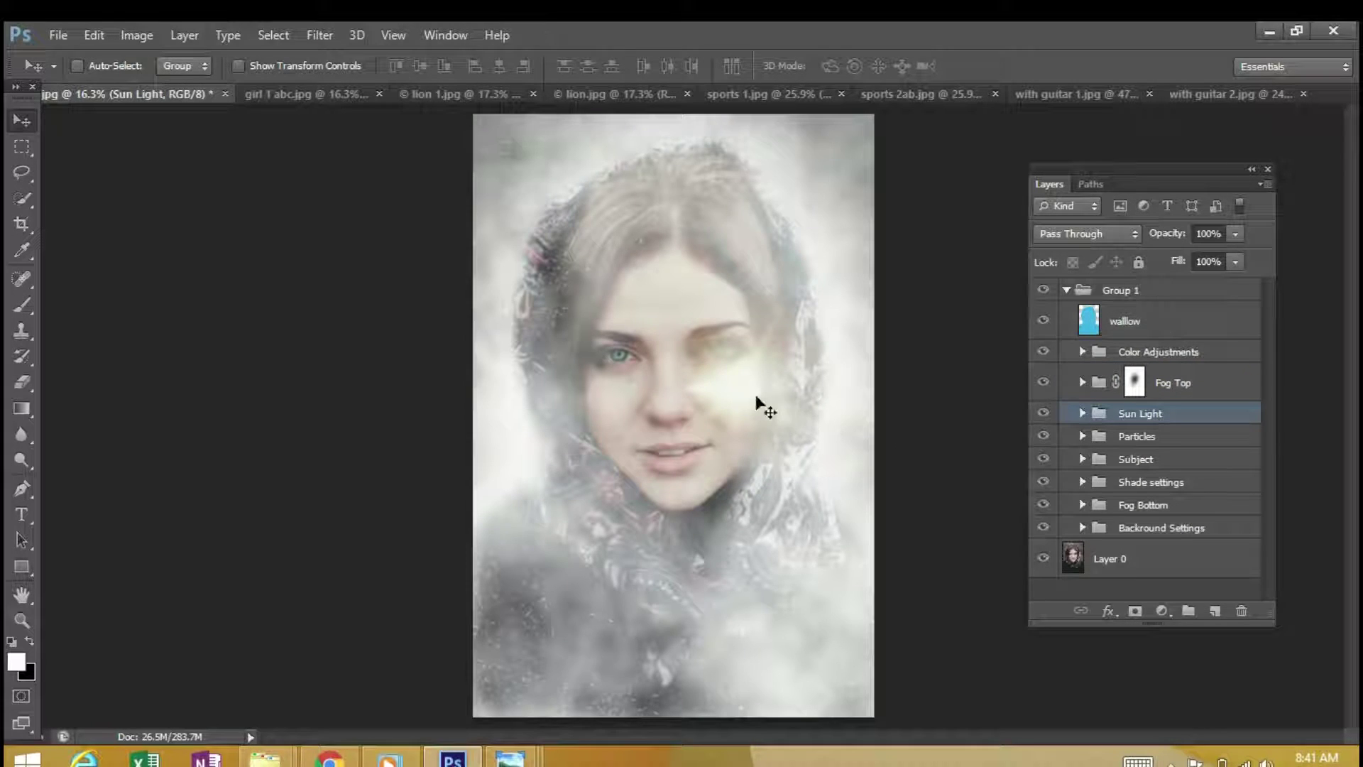
{"action": "left_click_drag", "start_coordinate": [784, 433], "coordinate": [835, 483]}
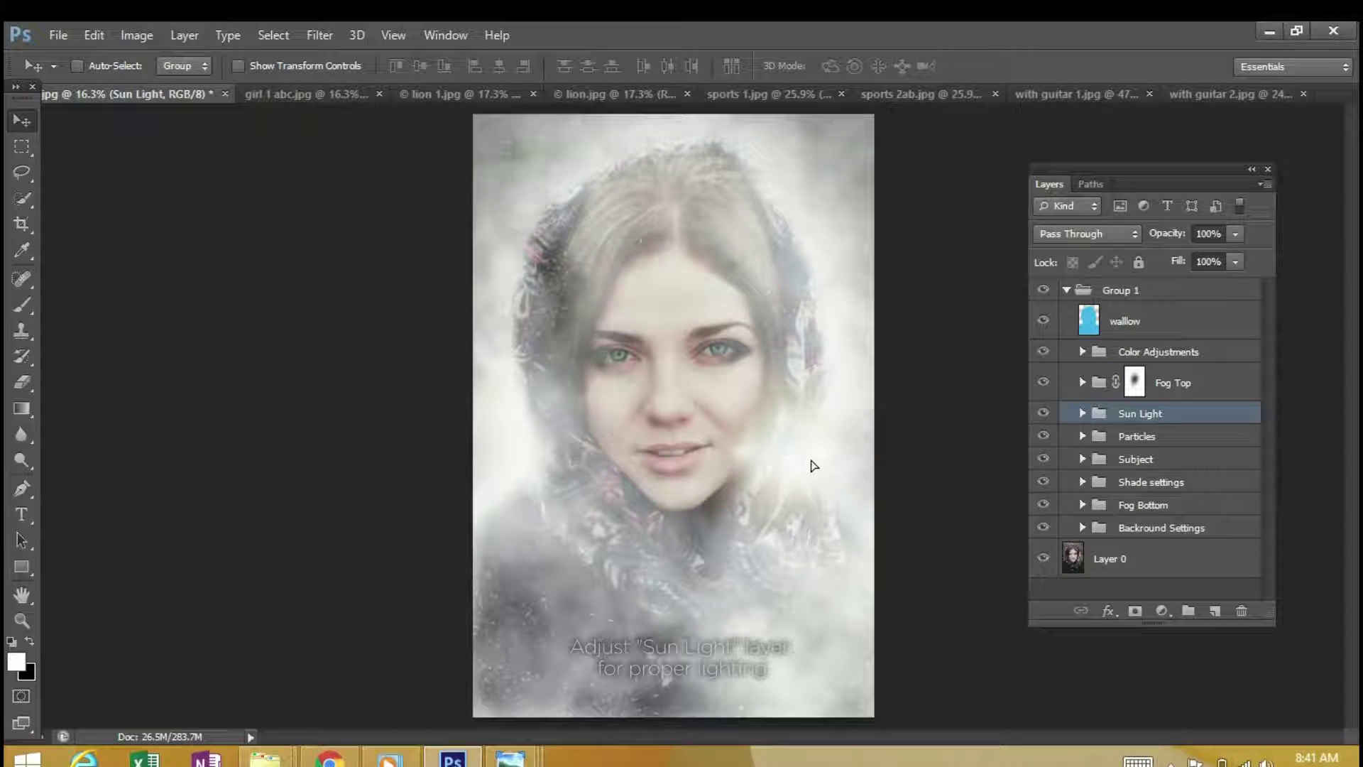
{"action": "key", "text": "ctrl+t"}
{"action": "left_click_drag", "start_coordinate": [943, 176], "coordinate": [1024, 147]}
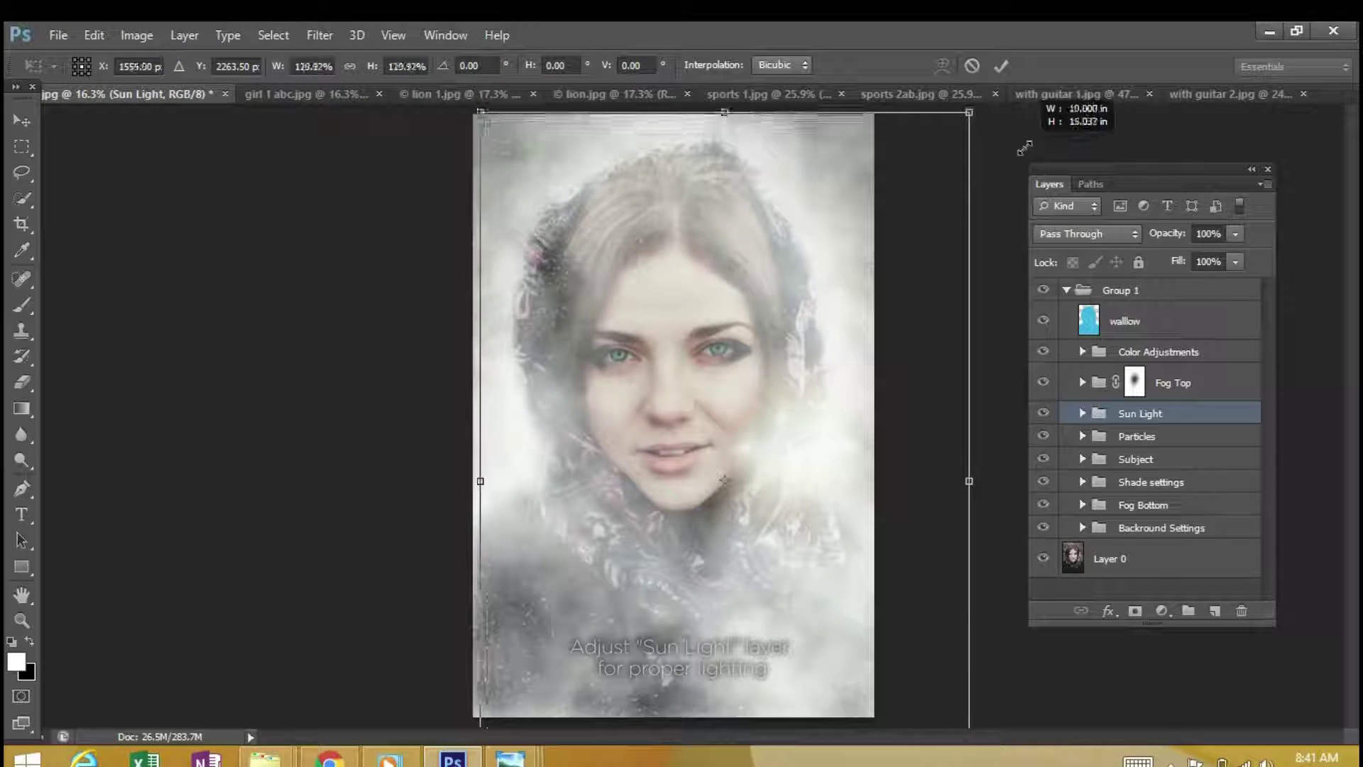
{"action": "key", "text": "Return"}
{"action": "mouse_move", "coordinate": [816, 451]}
{"action": "left_mouse_down"}
{"action": "mouse_move", "coordinate": [781, 426]}
{"action": "mouse_move", "coordinate": [736, 481]}
{"action": "mouse_move", "coordinate": [802, 470]}
{"action": "left_mouse_up"}
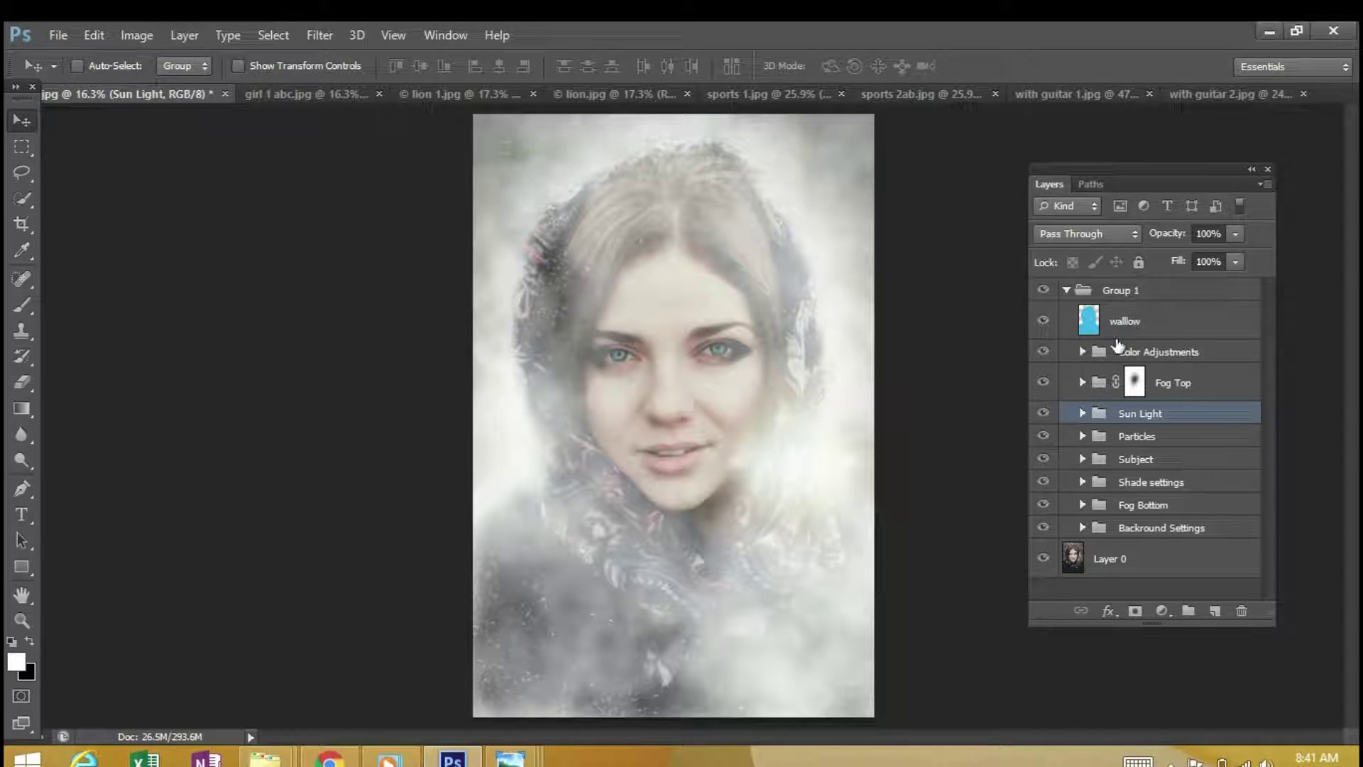
{"action": "left_click", "coordinate": [1067, 291]}
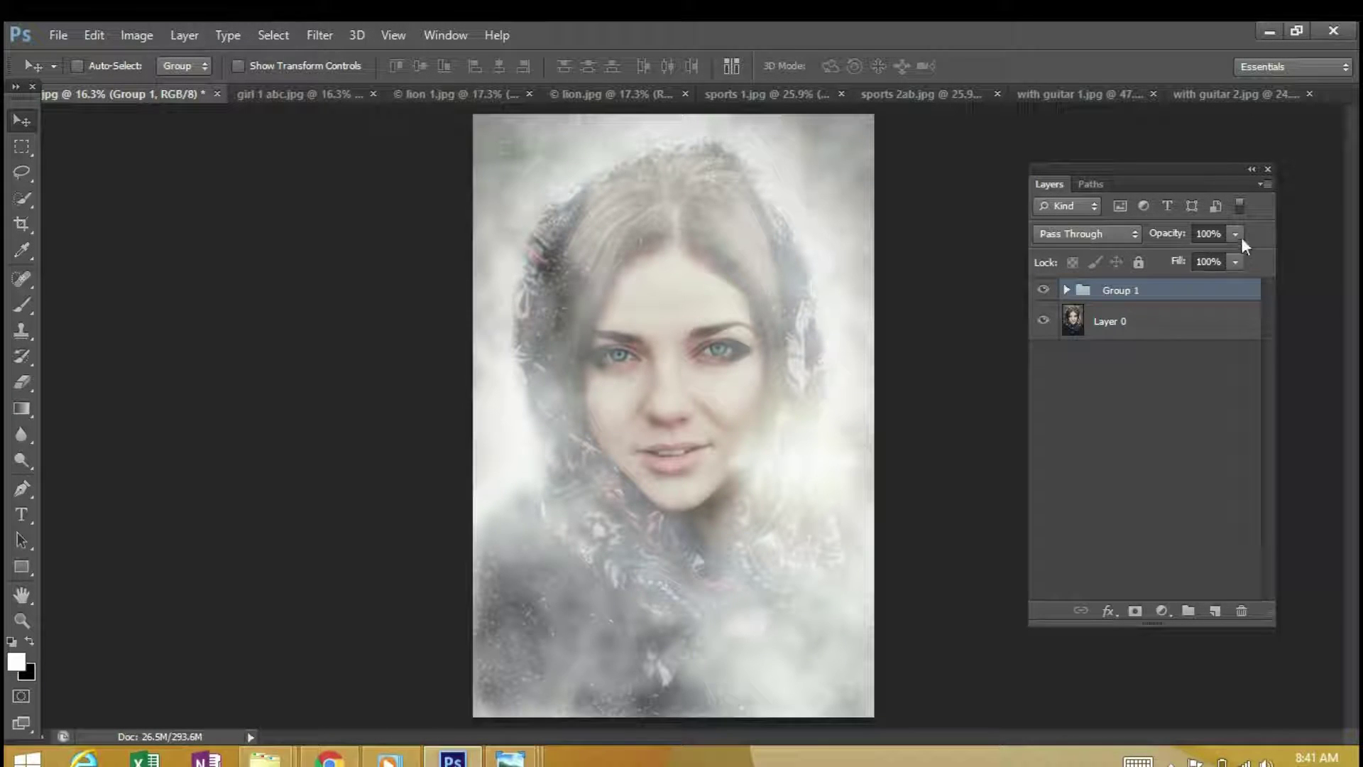
{"action": "left_click", "coordinate": [1235, 234]}
{"action": "mouse_move", "coordinate": [1235, 256]}
{"action": "left_mouse_down"}
{"action": "mouse_move", "coordinate": [1173, 258]}
{"action": "mouse_move", "coordinate": [1262, 262]}
{"action": "left_mouse_up"}
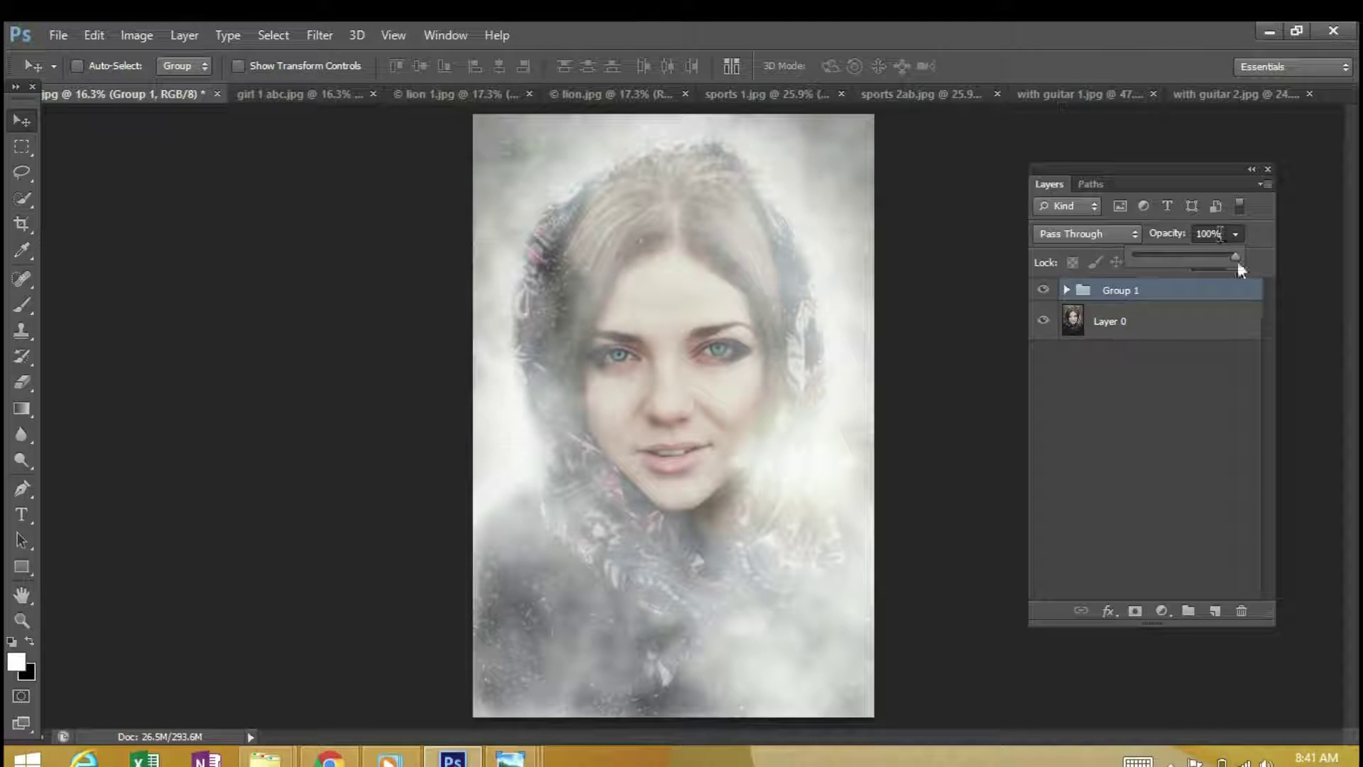
{"action": "left_click", "coordinate": [1067, 291]}
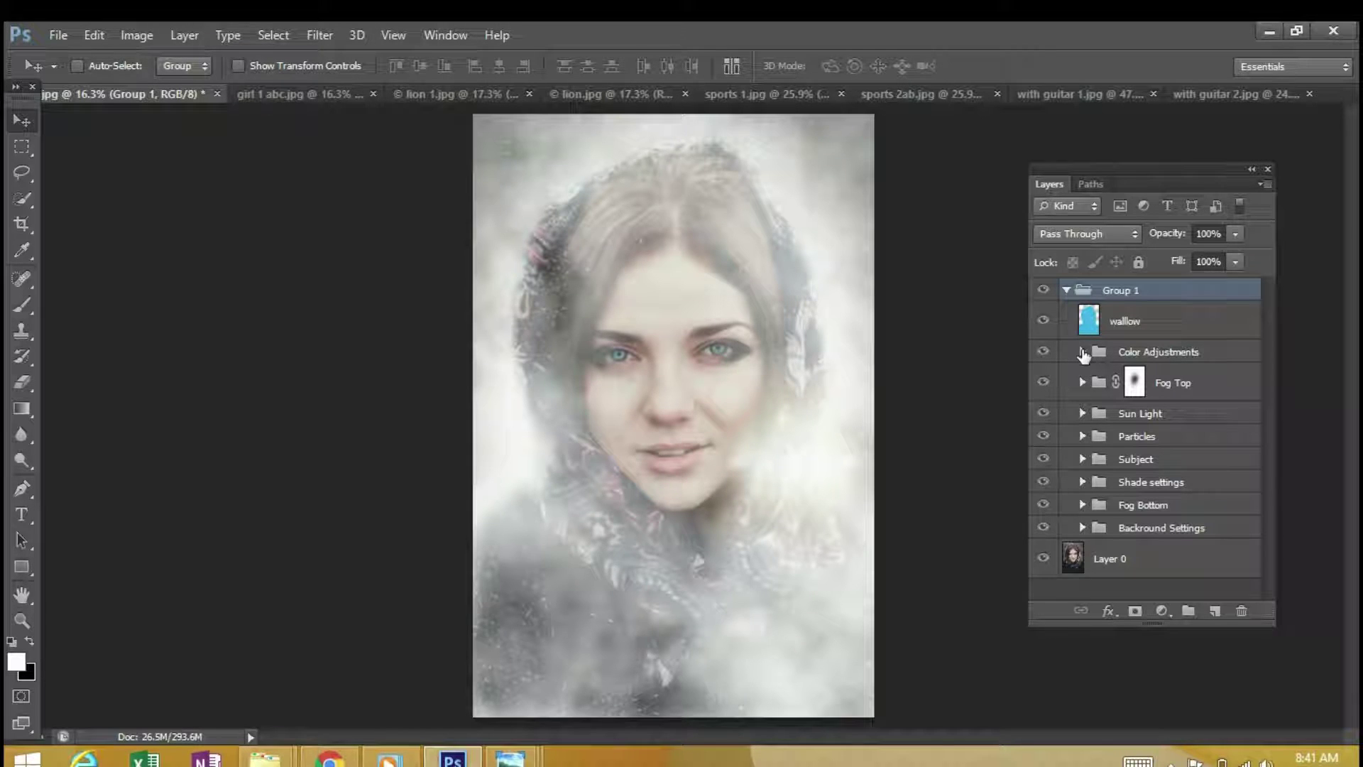
Step: Colorize the Hue/Saturation adjustment with hue 240 and saturation 25
{"action": "left_click", "coordinate": [1083, 353]}
{"action": "scroll", "coordinate": [1207, 426], "scroll_direction": "down", "scroll_amount": 2}
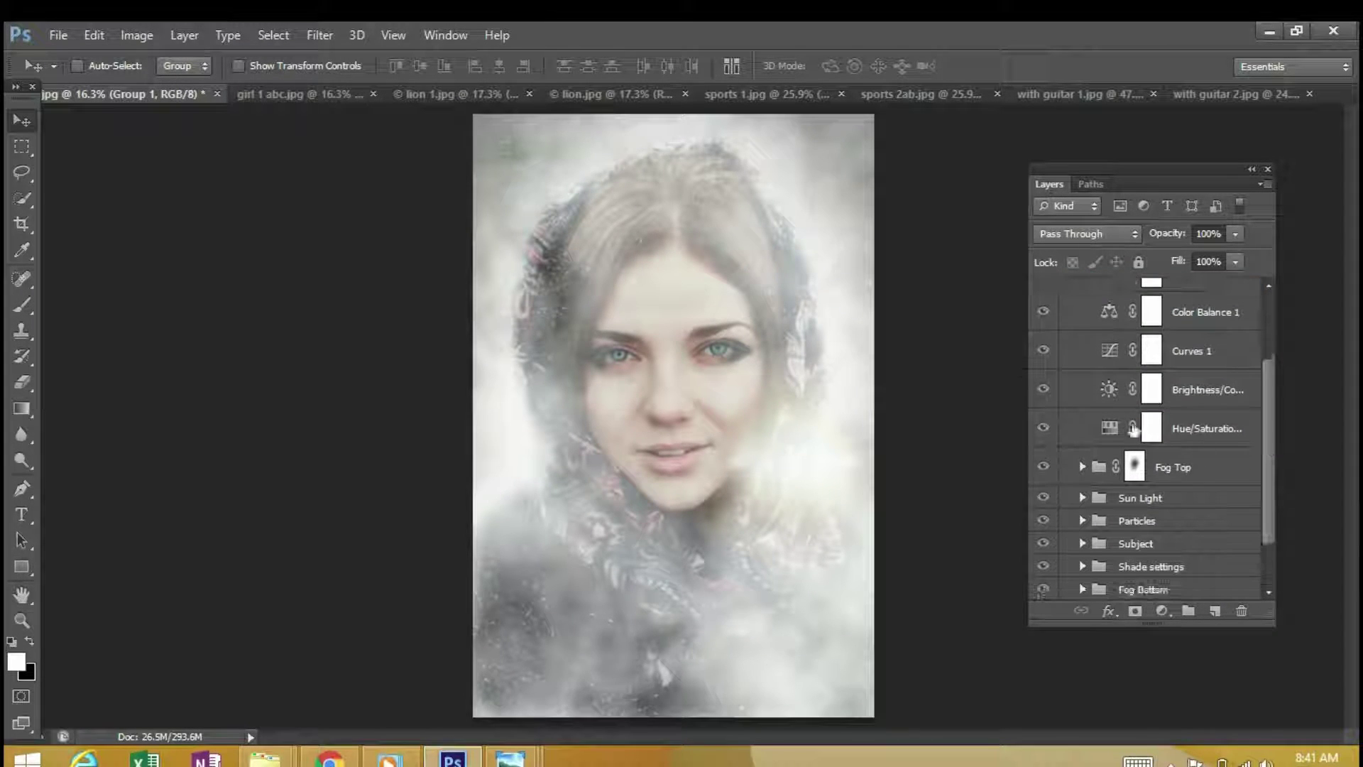
{"action": "double_click", "coordinate": [1108, 428]}
{"action": "left_click", "coordinate": [202, 457]}
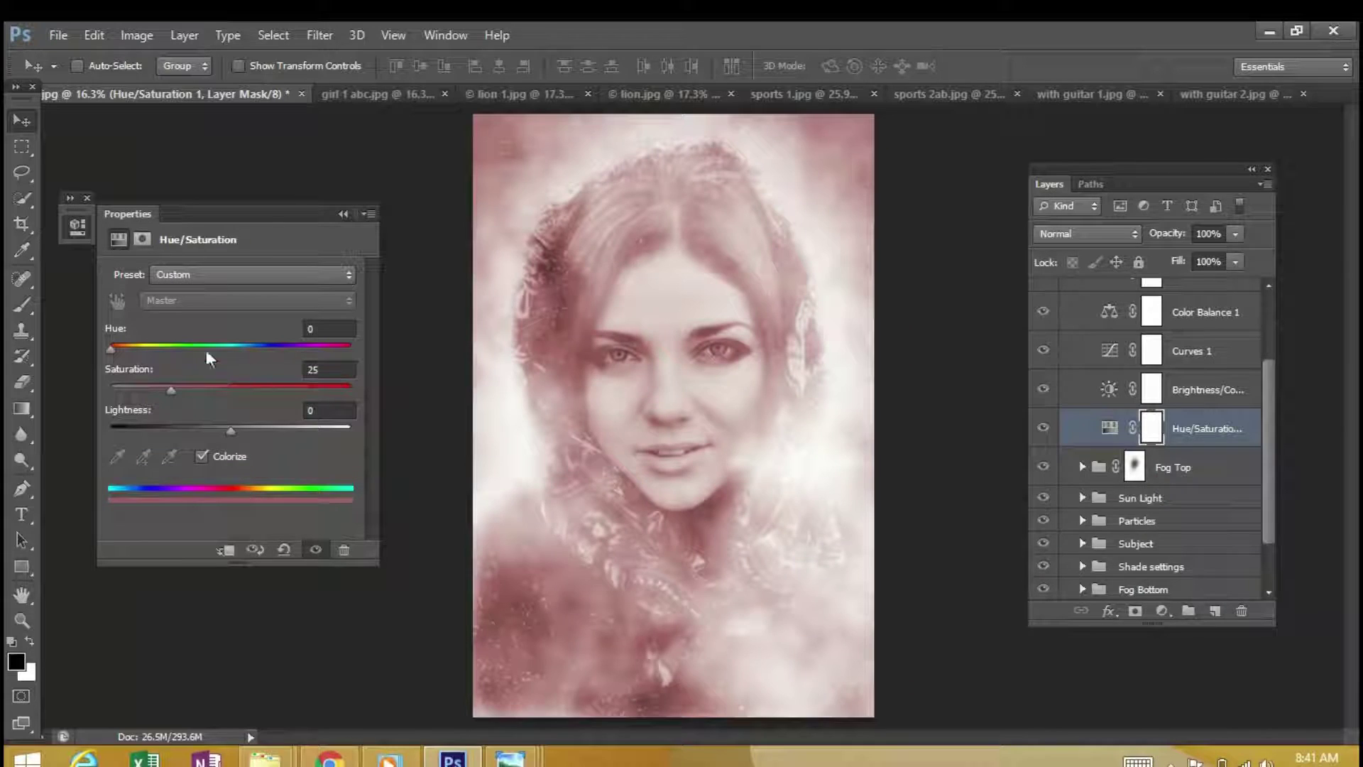
{"action": "left_click_drag", "start_coordinate": [105, 343], "coordinate": [183, 363]}
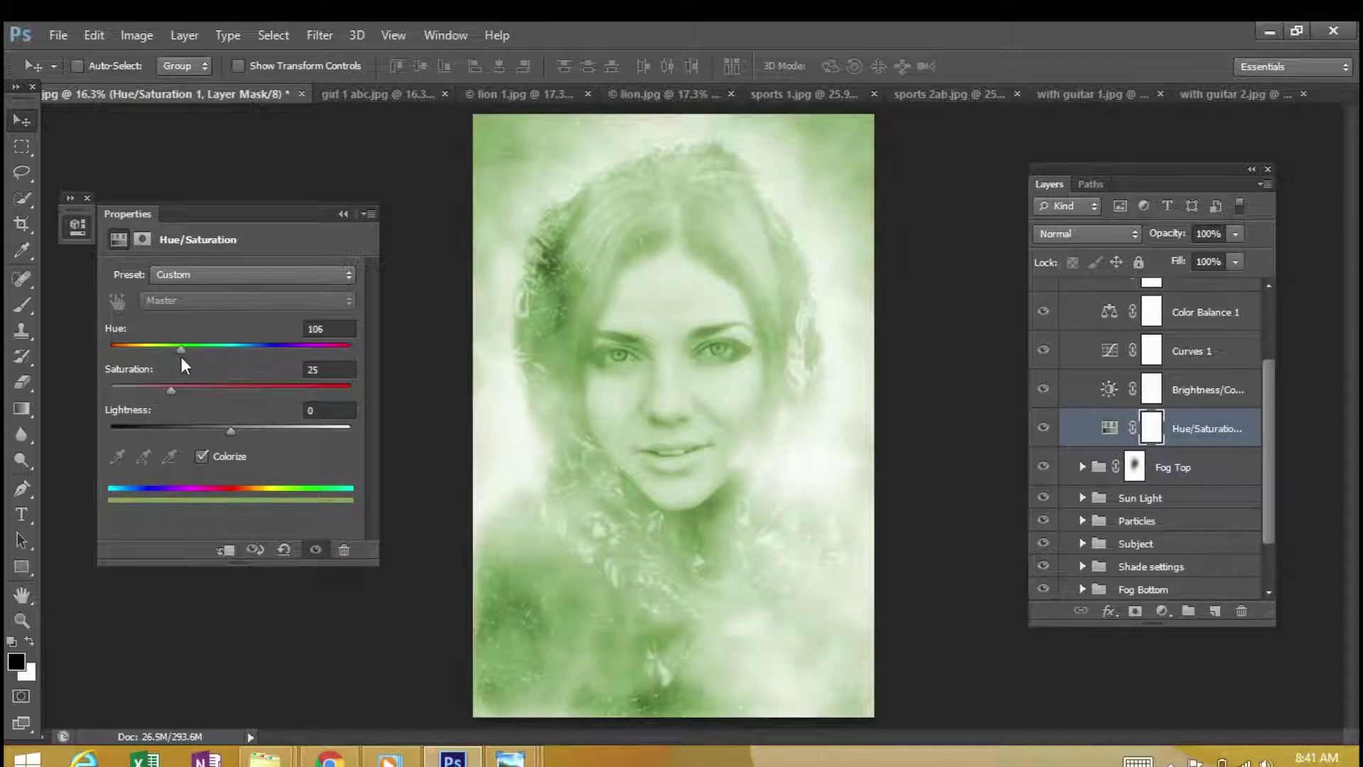
{"action": "mouse_move", "coordinate": [216, 357]}
{"action": "left_mouse_down"}
{"action": "mouse_move", "coordinate": [286, 362]}
{"action": "mouse_move", "coordinate": [270, 356]}
{"action": "left_mouse_up"}
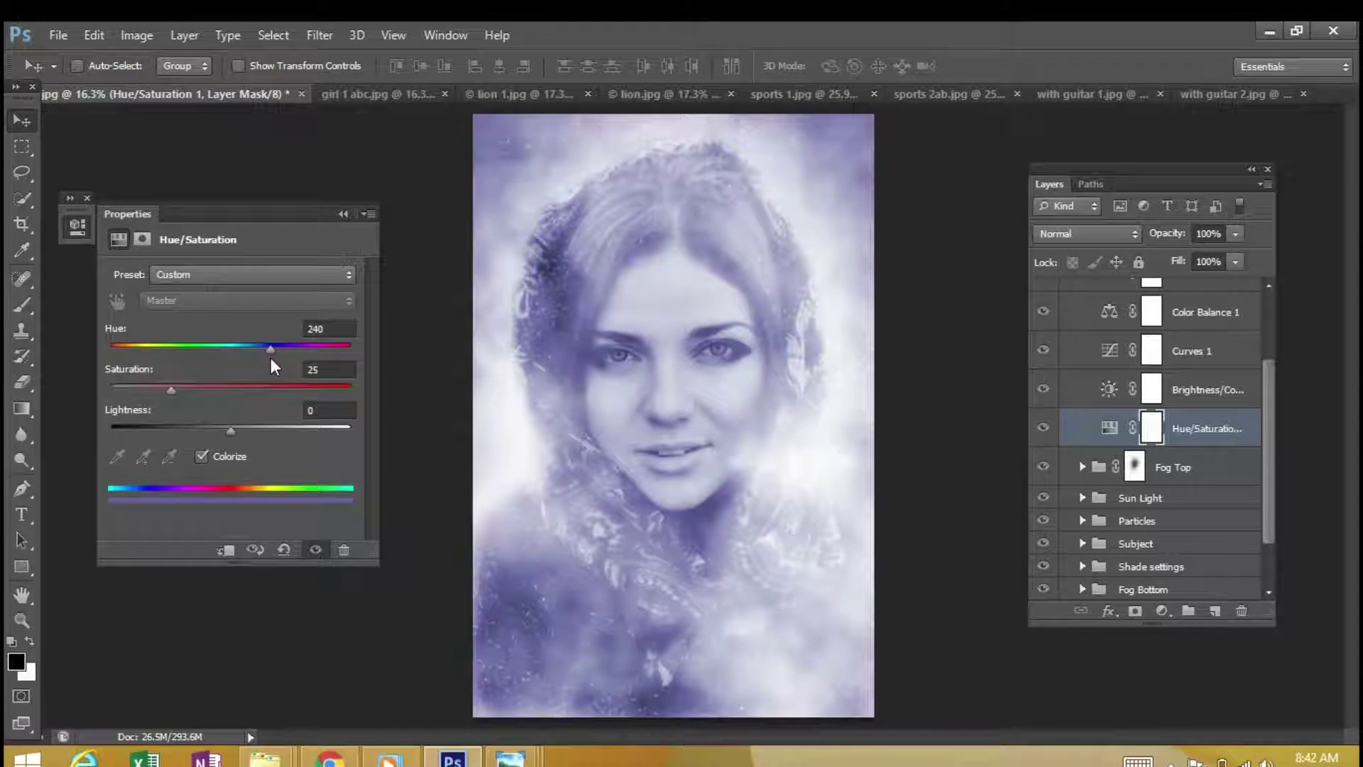
Step: Lower the Hue/Saturation layer's opacity to 45%
{"action": "left_click", "coordinate": [1111, 391]}
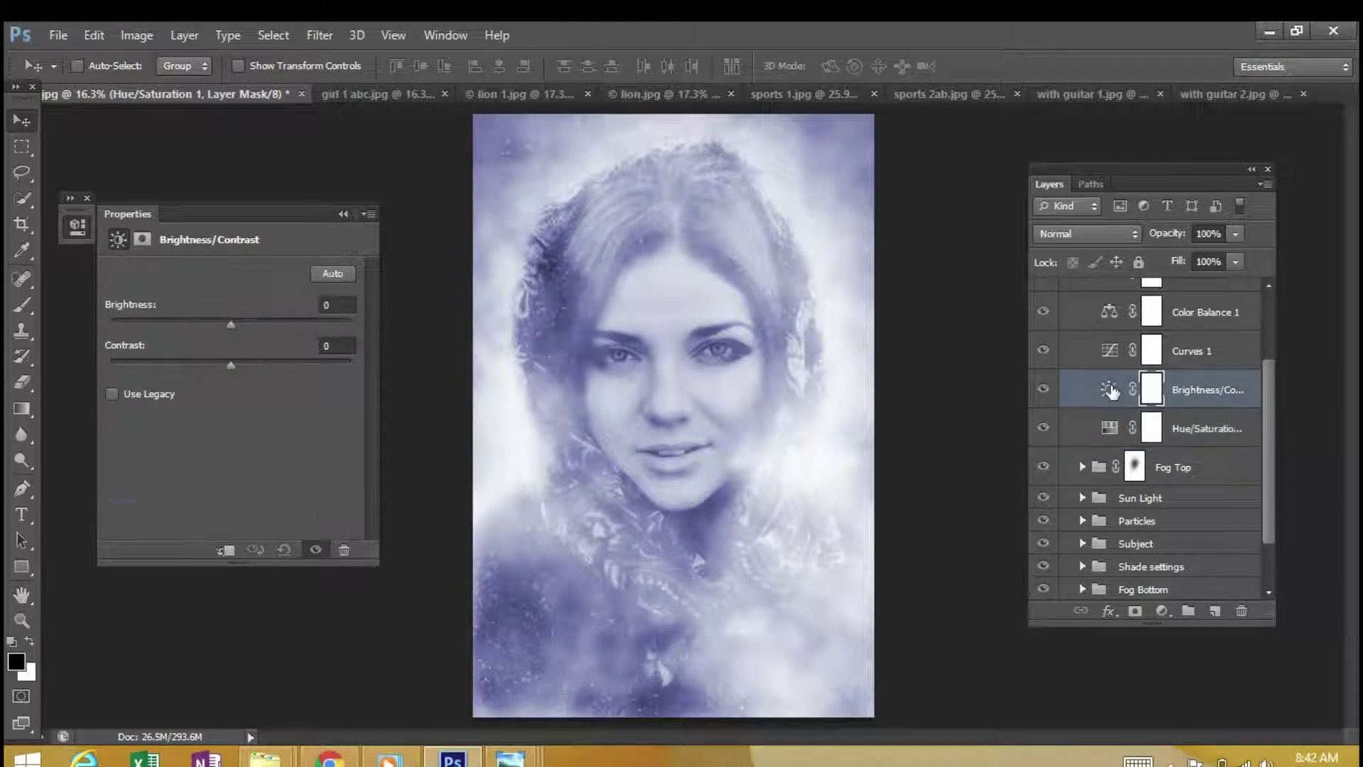
{"action": "left_click", "coordinate": [384, 270]}
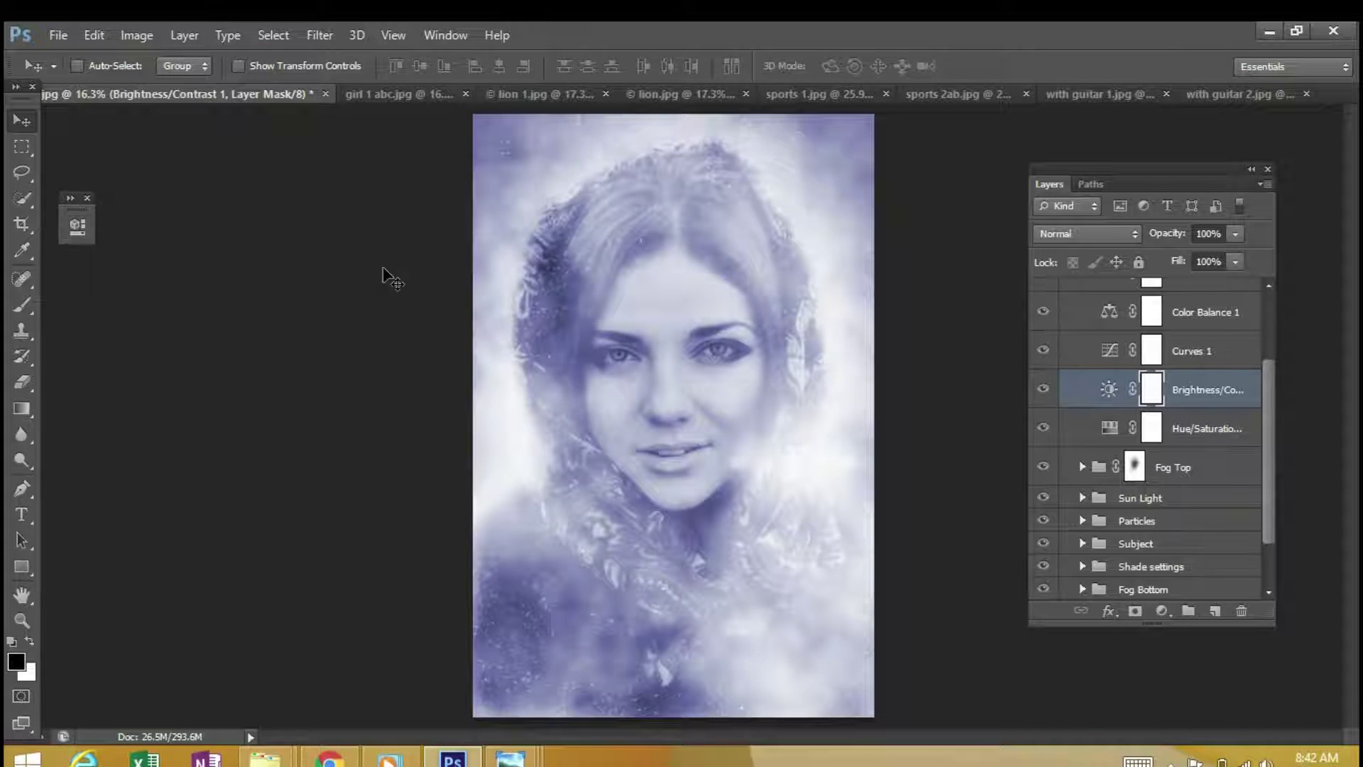
{"action": "left_click", "coordinate": [1122, 429]}
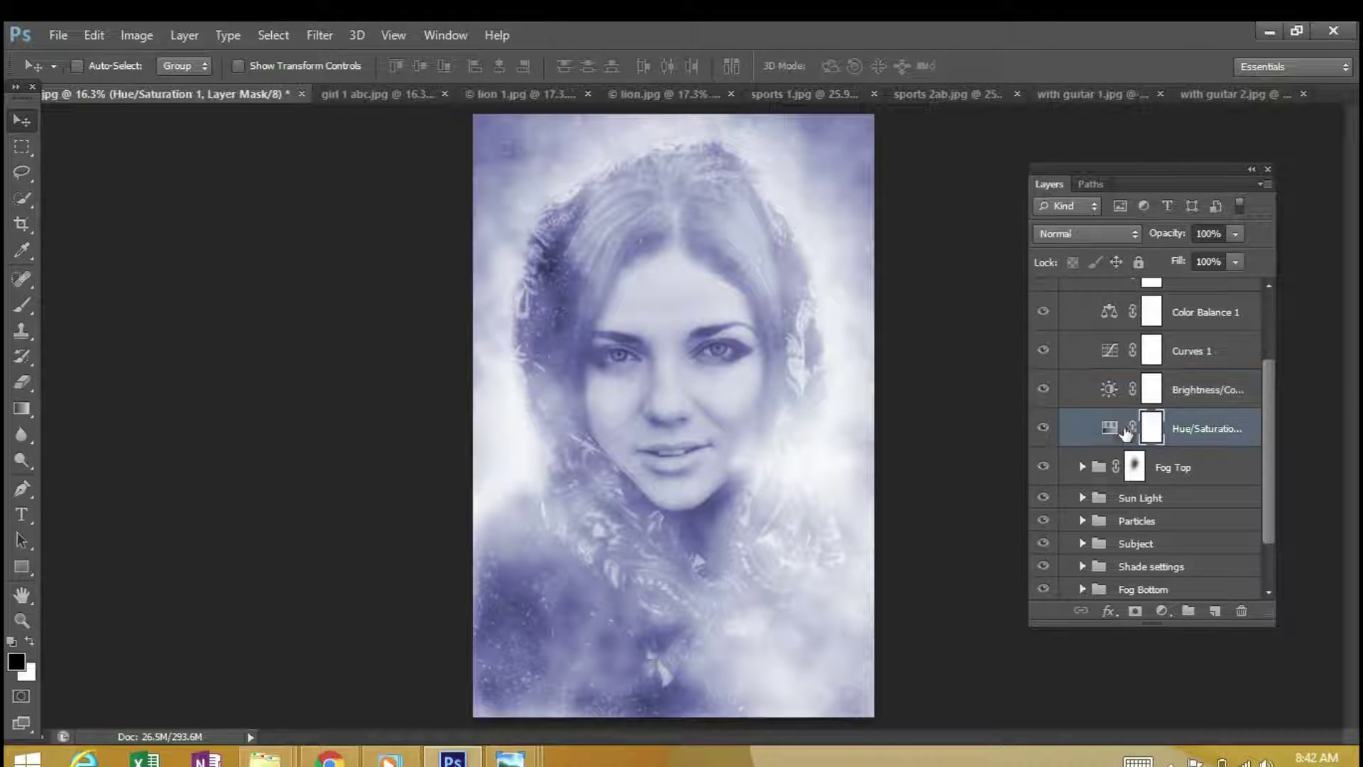
{"action": "mouse_move", "coordinate": [1237, 233]}
{"action": "left_mouse_down"}
{"action": "mouse_move", "coordinate": [1205, 262]}
{"action": "mouse_move", "coordinate": [1180, 262]}
{"action": "left_mouse_up"}
{"action": "scroll", "coordinate": [1136, 391], "scroll_direction": "up", "scroll_amount": 1}
{"action": "left_click", "coordinate": [1080, 291]}
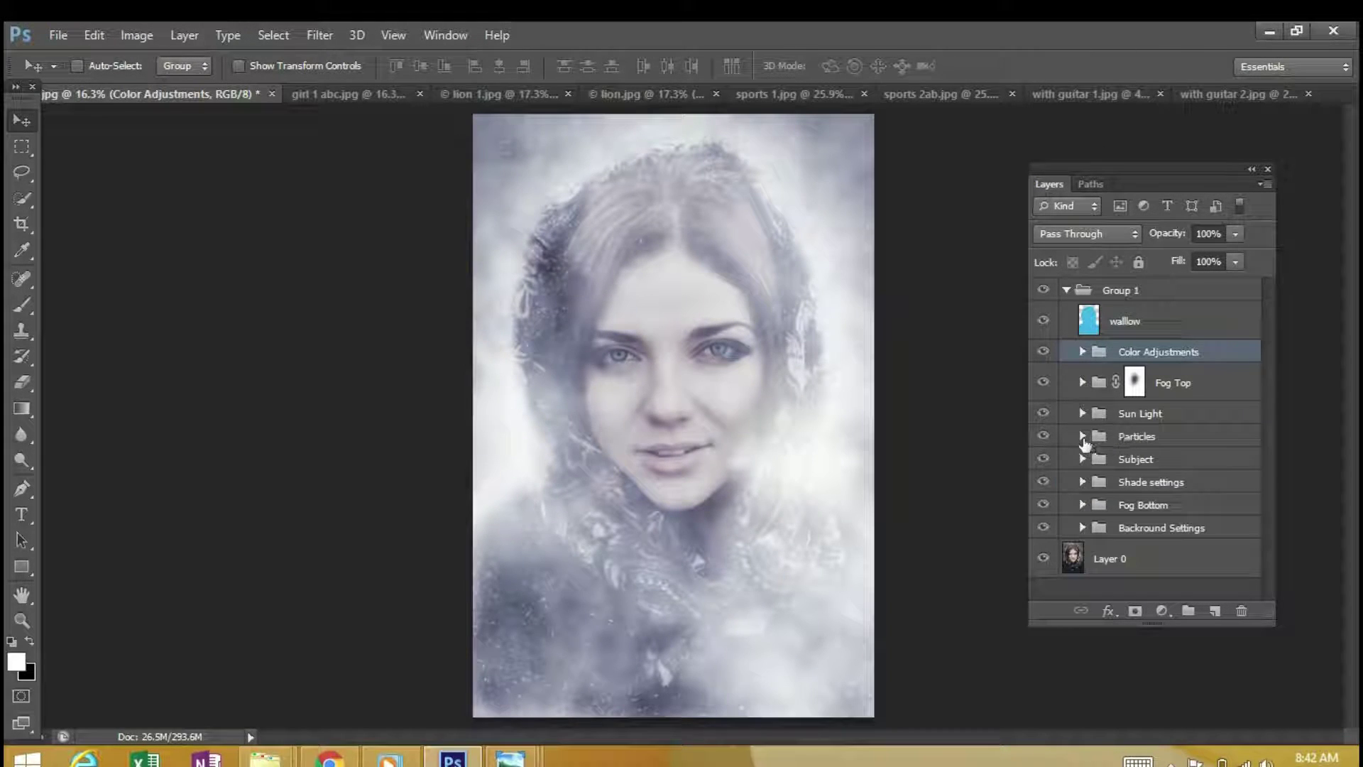
Step: Expand Fog Top and reveal the Fog 1 and Fog 2 colour fill layers
{"action": "left_click", "coordinate": [1083, 436]}
{"action": "left_click", "coordinate": [1083, 436]}
{"action": "left_click", "coordinate": [1083, 382]}
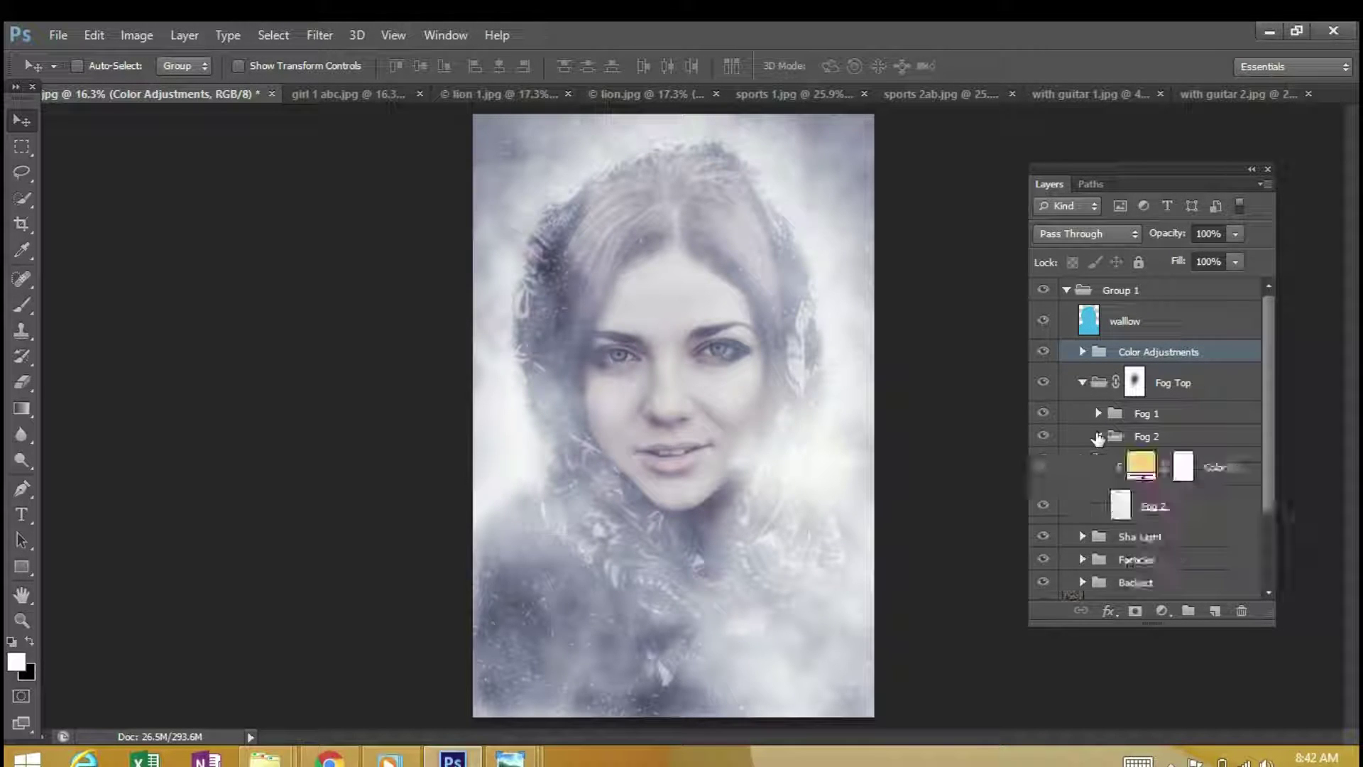
{"action": "left_click", "coordinate": [1042, 436]}
{"action": "left_click", "coordinate": [1043, 413]}
{"action": "left_click", "coordinate": [1043, 414]}
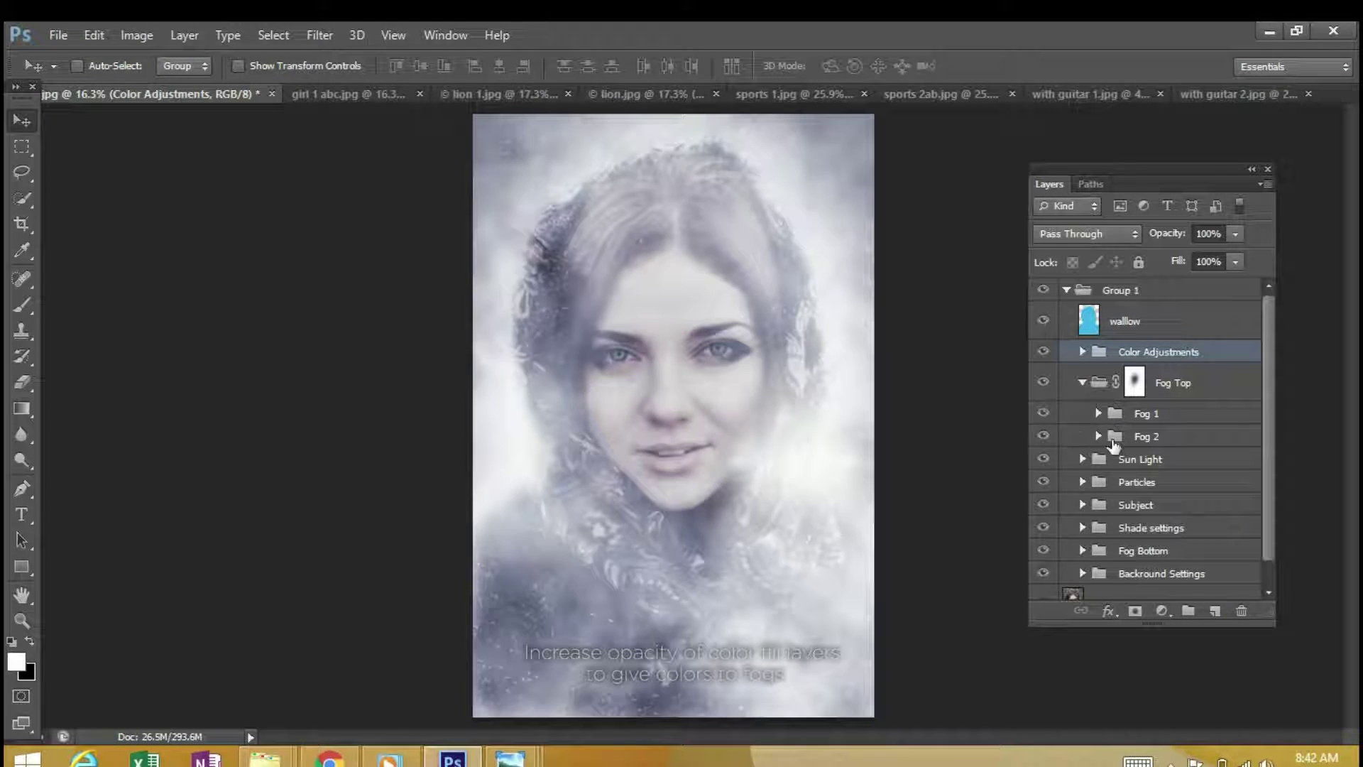
{"action": "left_click", "coordinate": [1098, 436]}
{"action": "left_click", "coordinate": [1099, 413]}
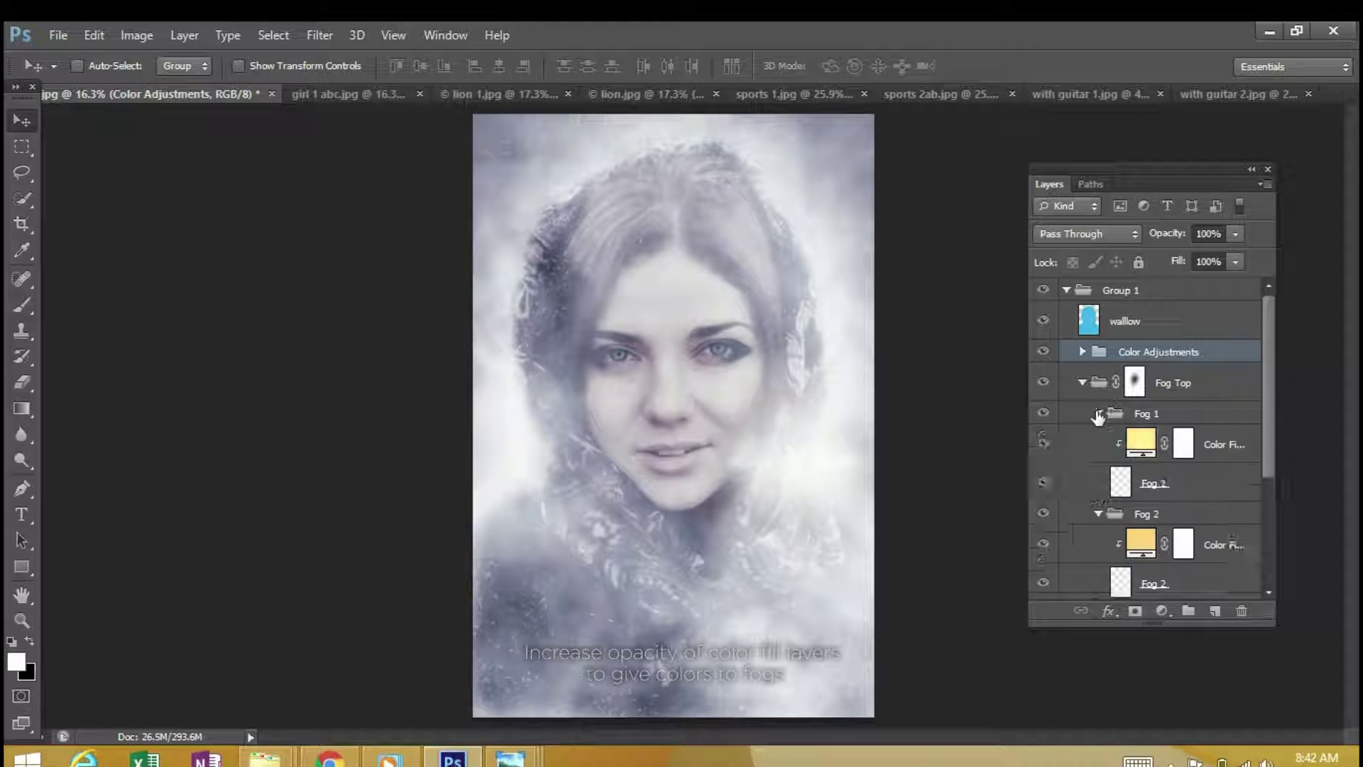
{"action": "scroll", "coordinate": [1133, 434], "scroll_direction": "down", "scroll_amount": 2}
{"action": "left_click", "coordinate": [1098, 345]}
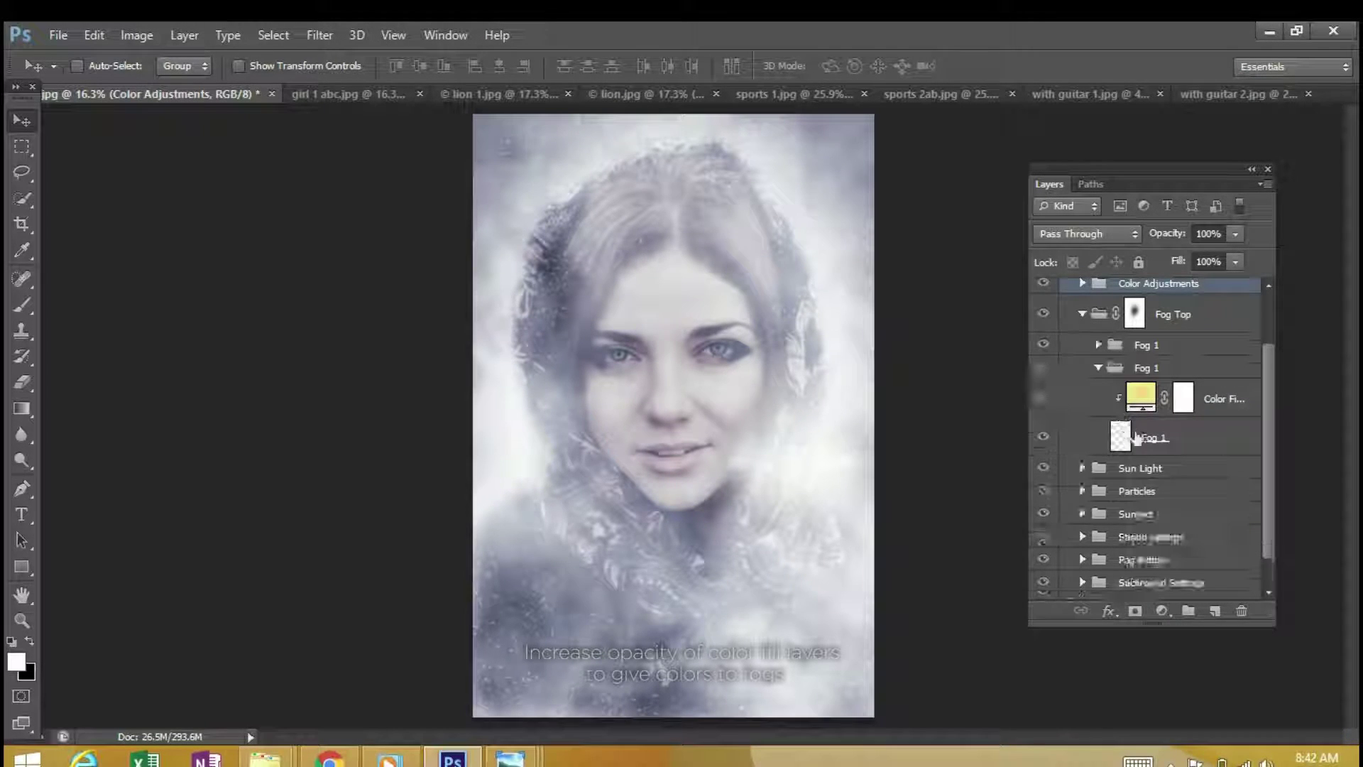
Step: Recolour Fog 2's fill purple at 53% opacity
{"action": "double_click", "coordinate": [1141, 397]}
{"action": "left_click", "coordinate": [1126, 227]}
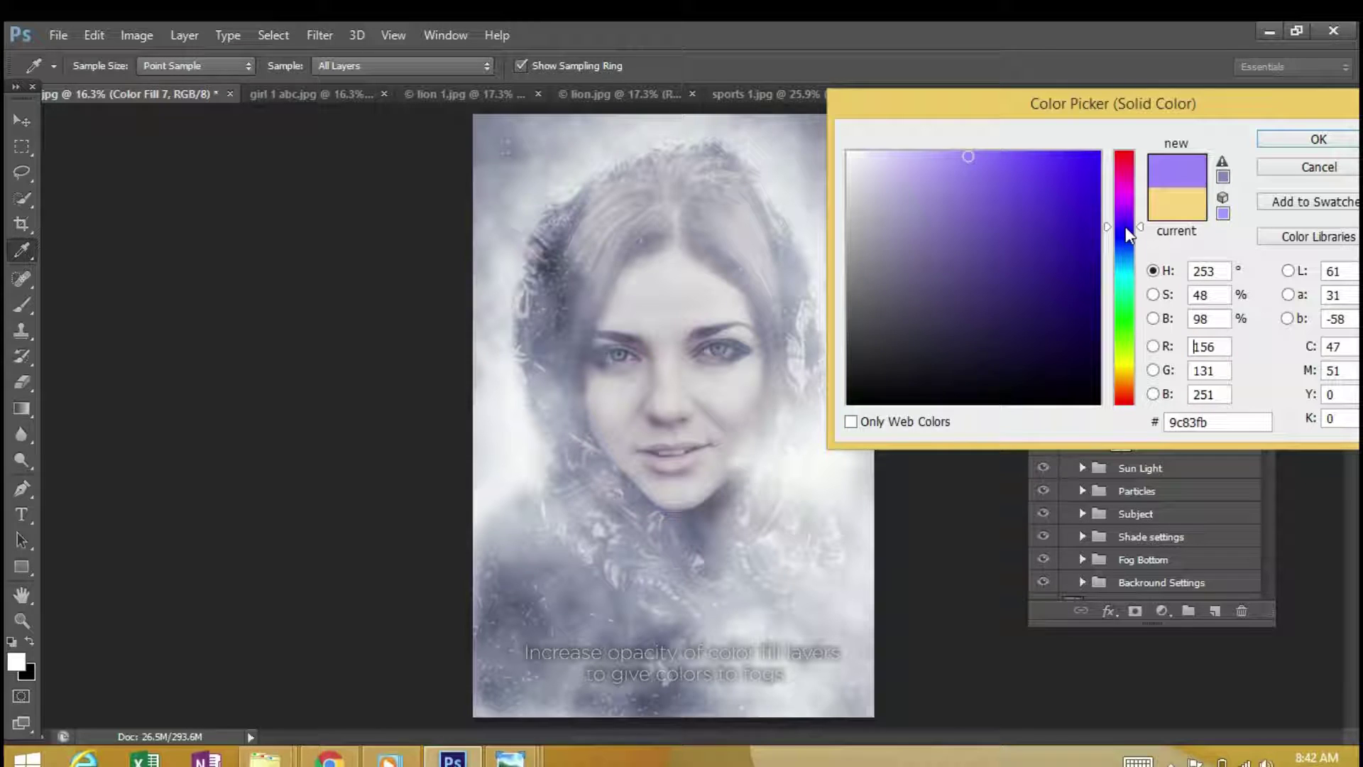
{"action": "left_click", "coordinate": [972, 171]}
{"action": "left_click", "coordinate": [1277, 146]}
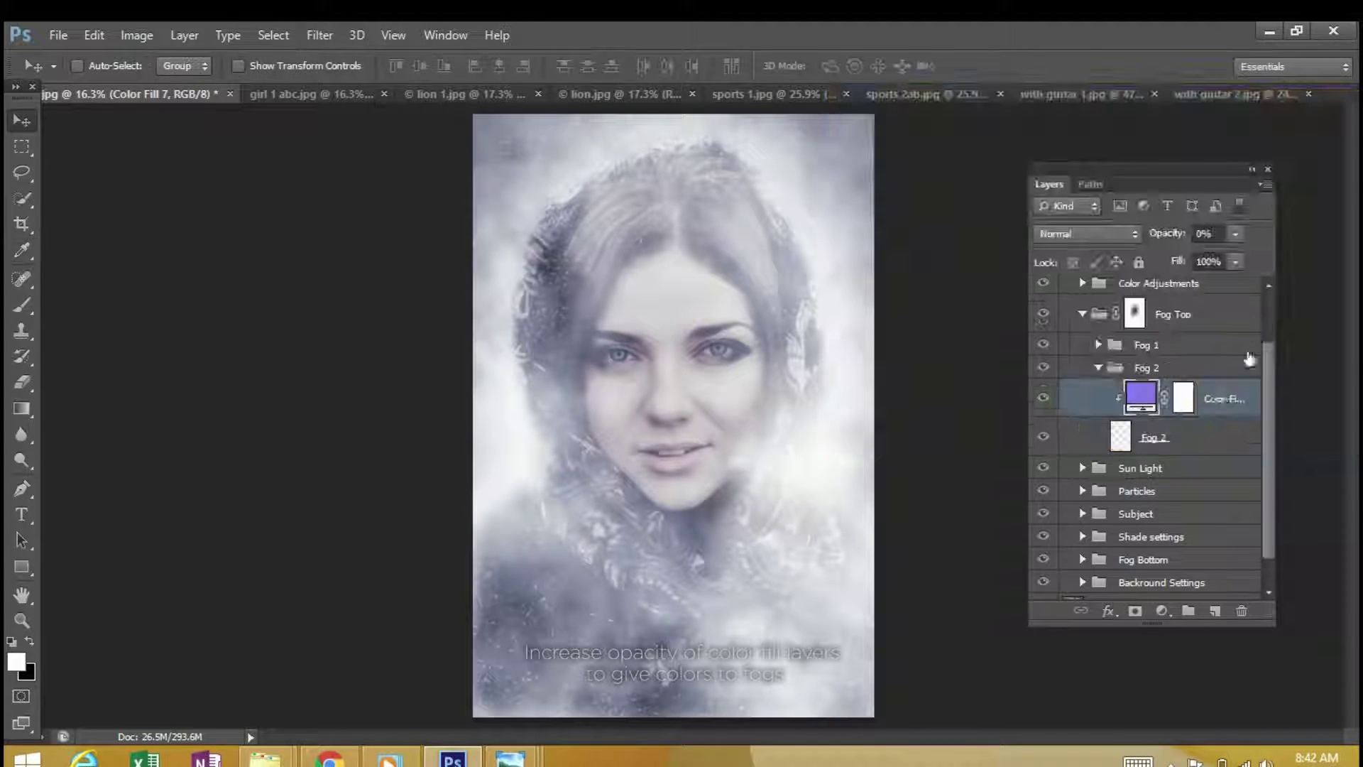
{"action": "left_click", "coordinate": [1236, 233]}
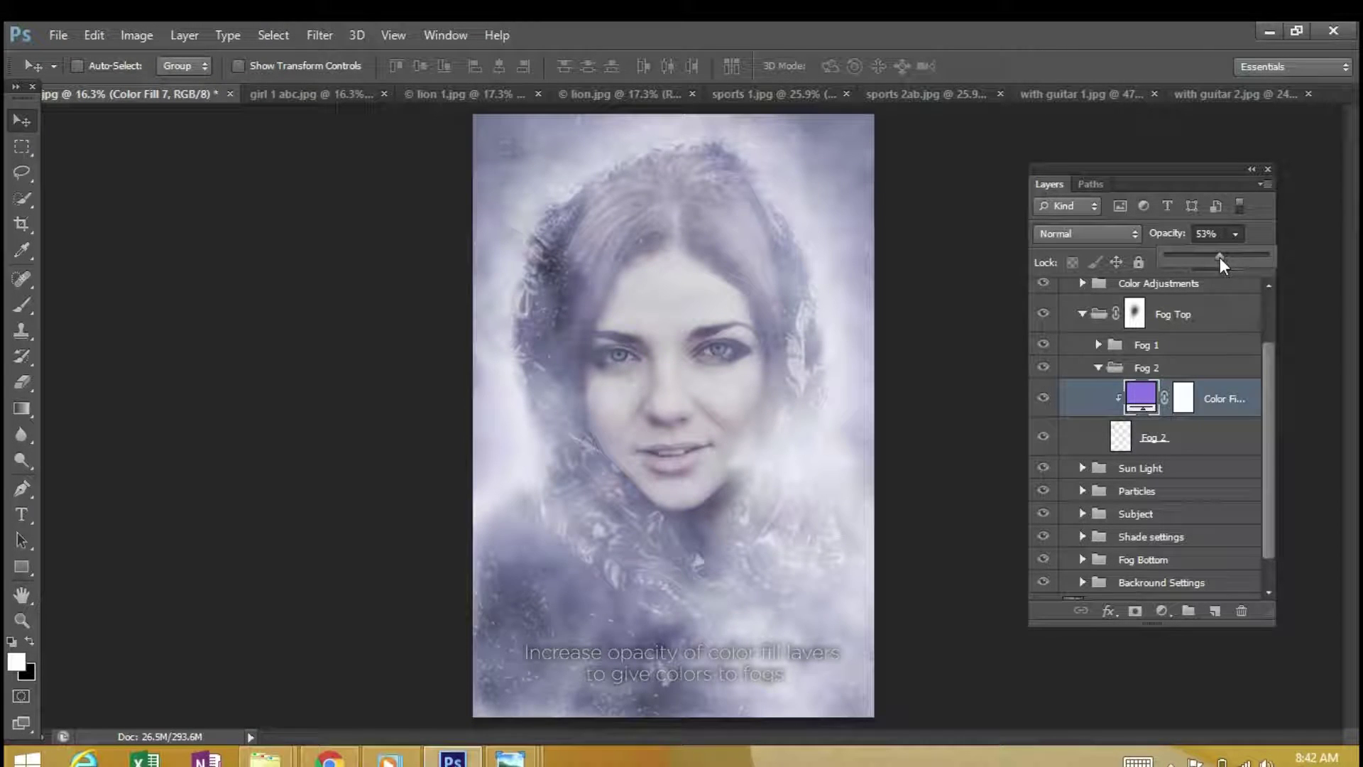
{"action": "left_click_drag", "start_coordinate": [1231, 260], "coordinate": [1227, 260]}
{"action": "left_click", "coordinate": [1099, 368]}
Step: Recolour Fog 1's fill pink fb98f3 at 63% opacity, then collapse the fog groups
{"action": "left_click", "coordinate": [1099, 388]}
{"action": "left_click", "coordinate": [1138, 423]}
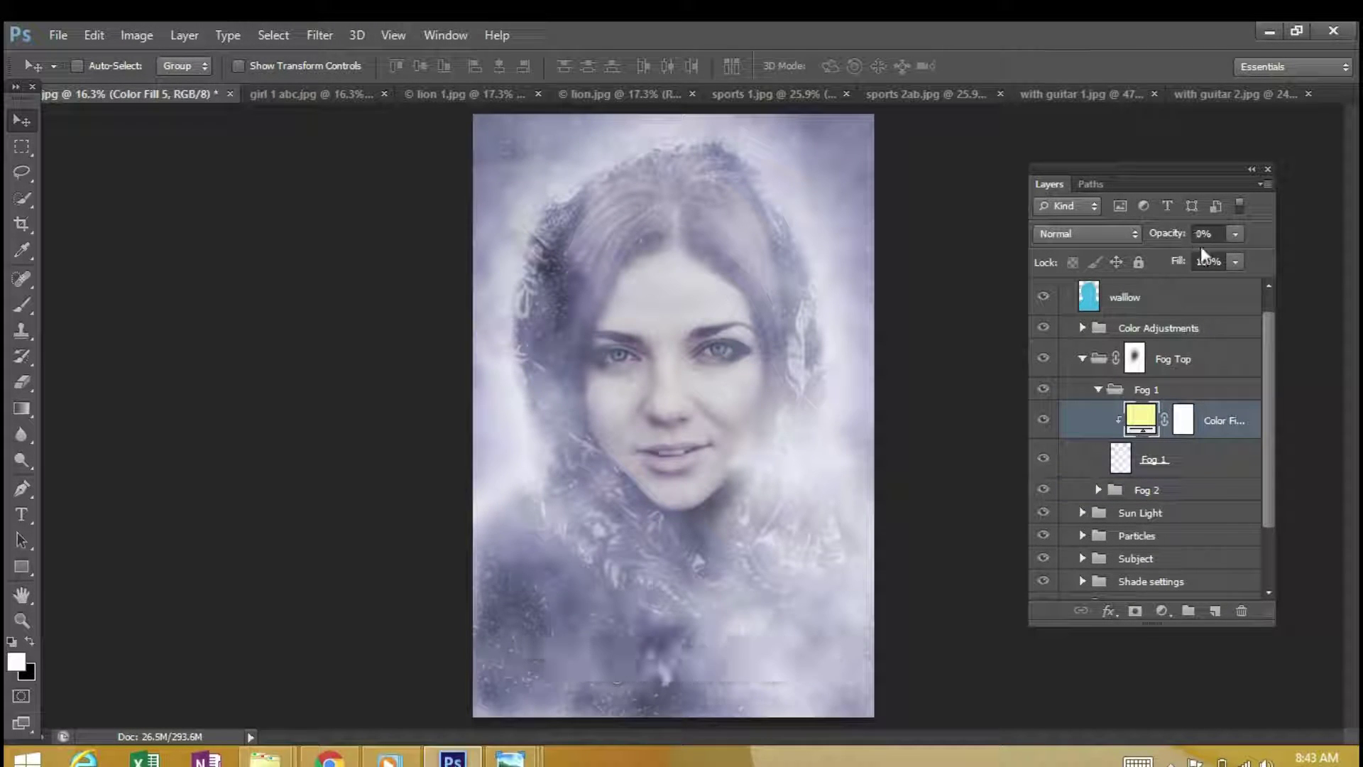
{"action": "left_click_drag", "start_coordinate": [1202, 265], "coordinate": [1228, 267]}
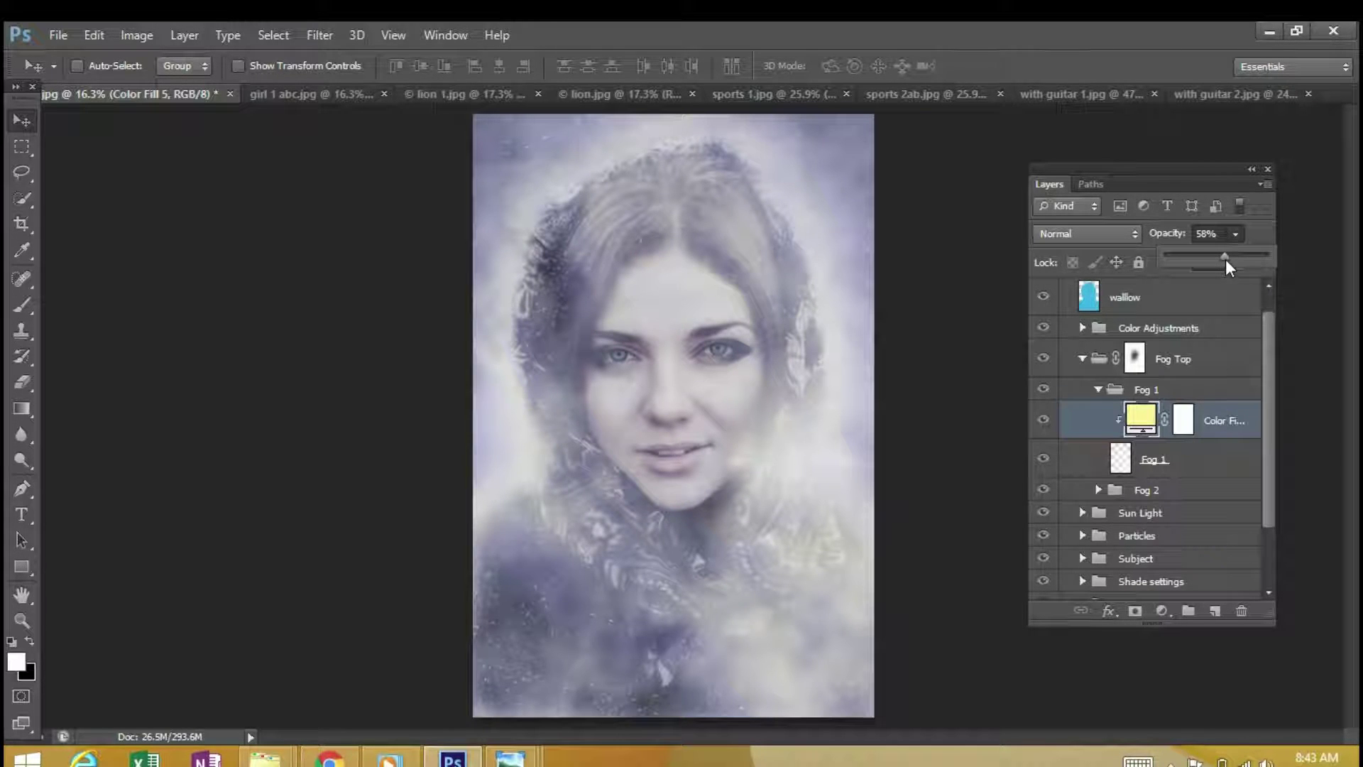
{"action": "double_click", "coordinate": [1143, 419]}
{"action": "left_click", "coordinate": [1124, 318]}
{"action": "left_click", "coordinate": [1124, 192]}
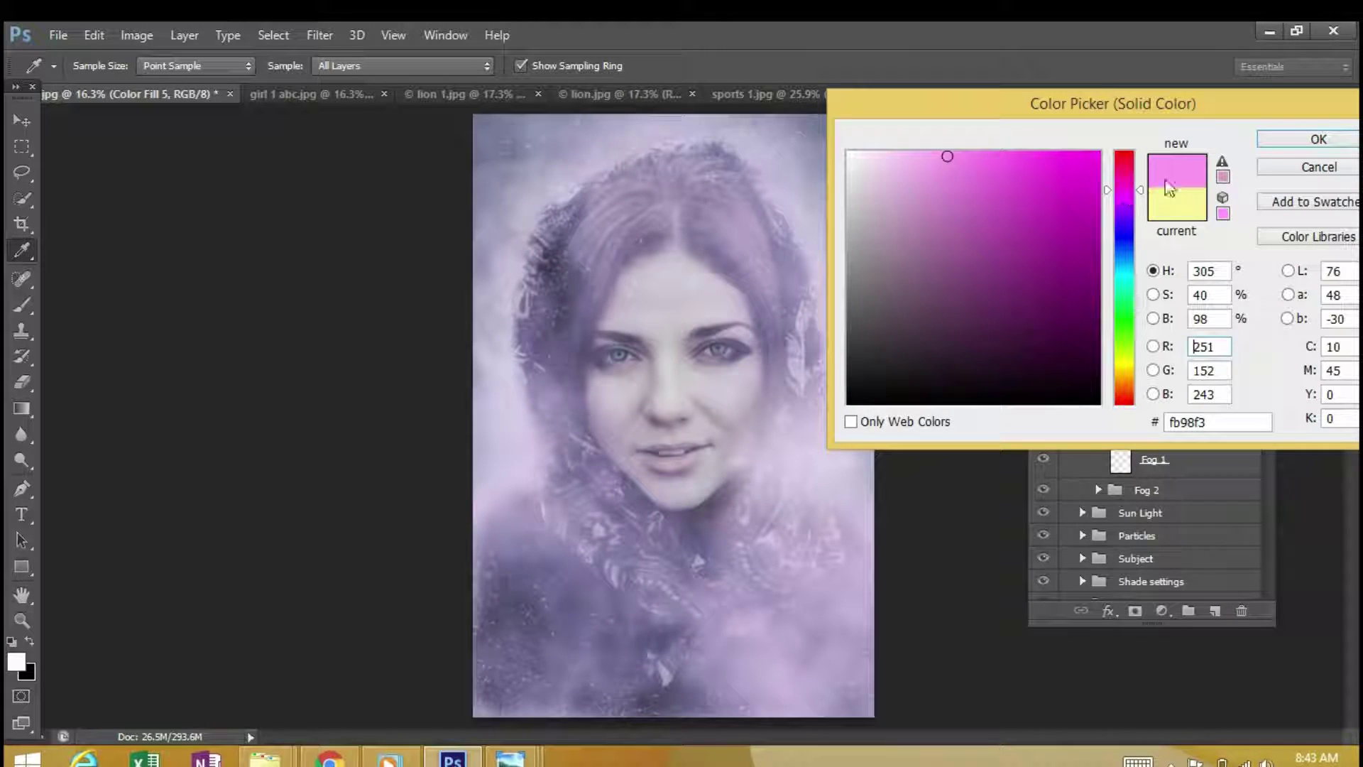
{"action": "left_click", "coordinate": [1309, 140]}
{"action": "left_click", "coordinate": [1043, 419]}
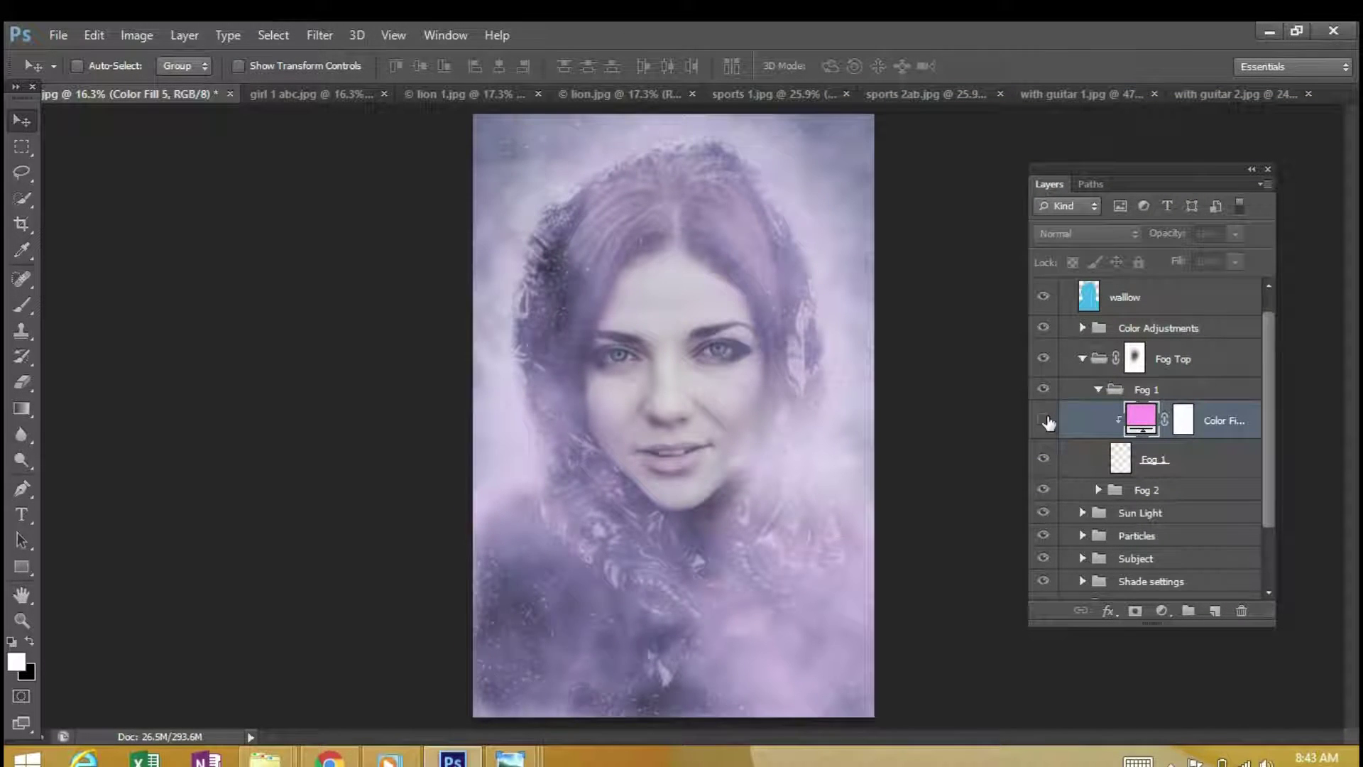
{"action": "left_click", "coordinate": [1236, 233]}
{"action": "mouse_move", "coordinate": [1236, 234]}
{"action": "left_mouse_down"}
{"action": "mouse_move", "coordinate": [1248, 264]}
{"action": "mouse_move", "coordinate": [1232, 264]}
{"action": "left_mouse_up"}
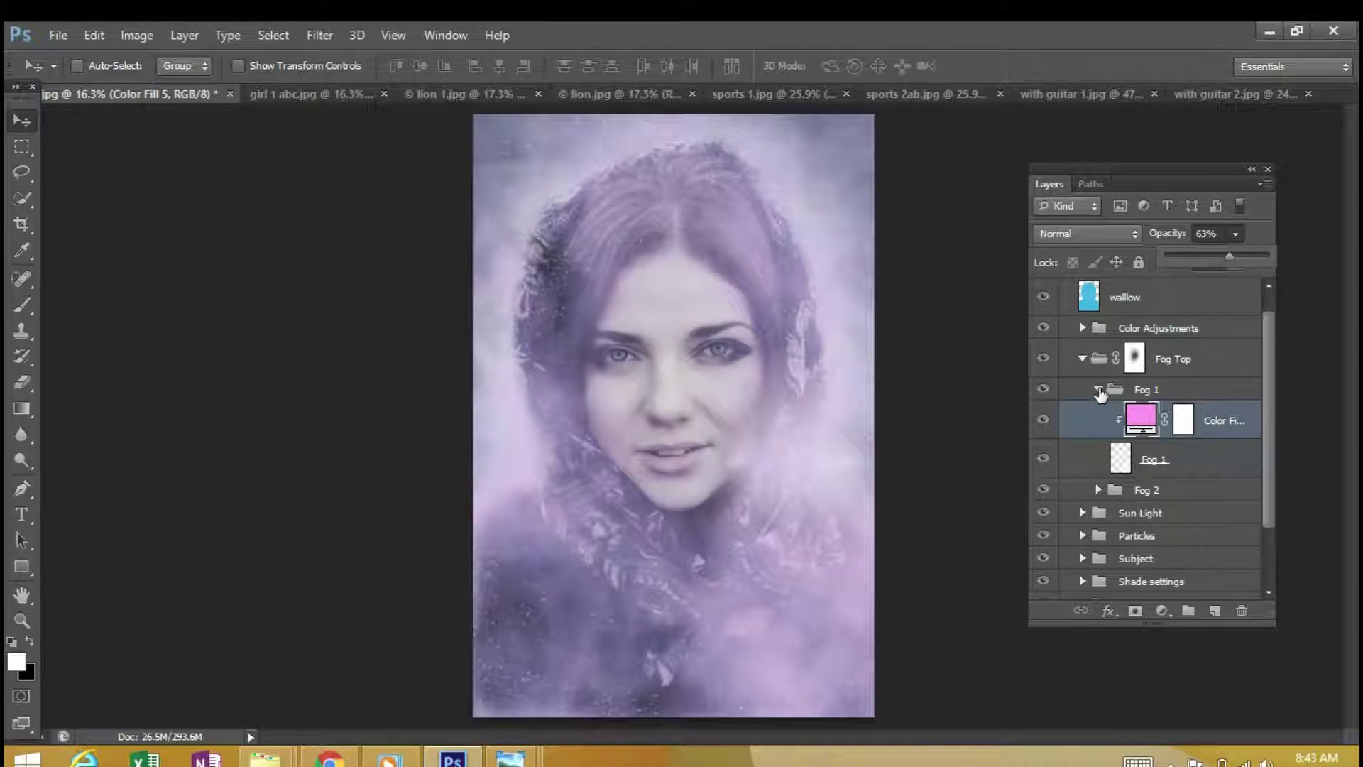
{"action": "left_click", "coordinate": [1098, 391]}
{"action": "left_click", "coordinate": [1081, 359]}
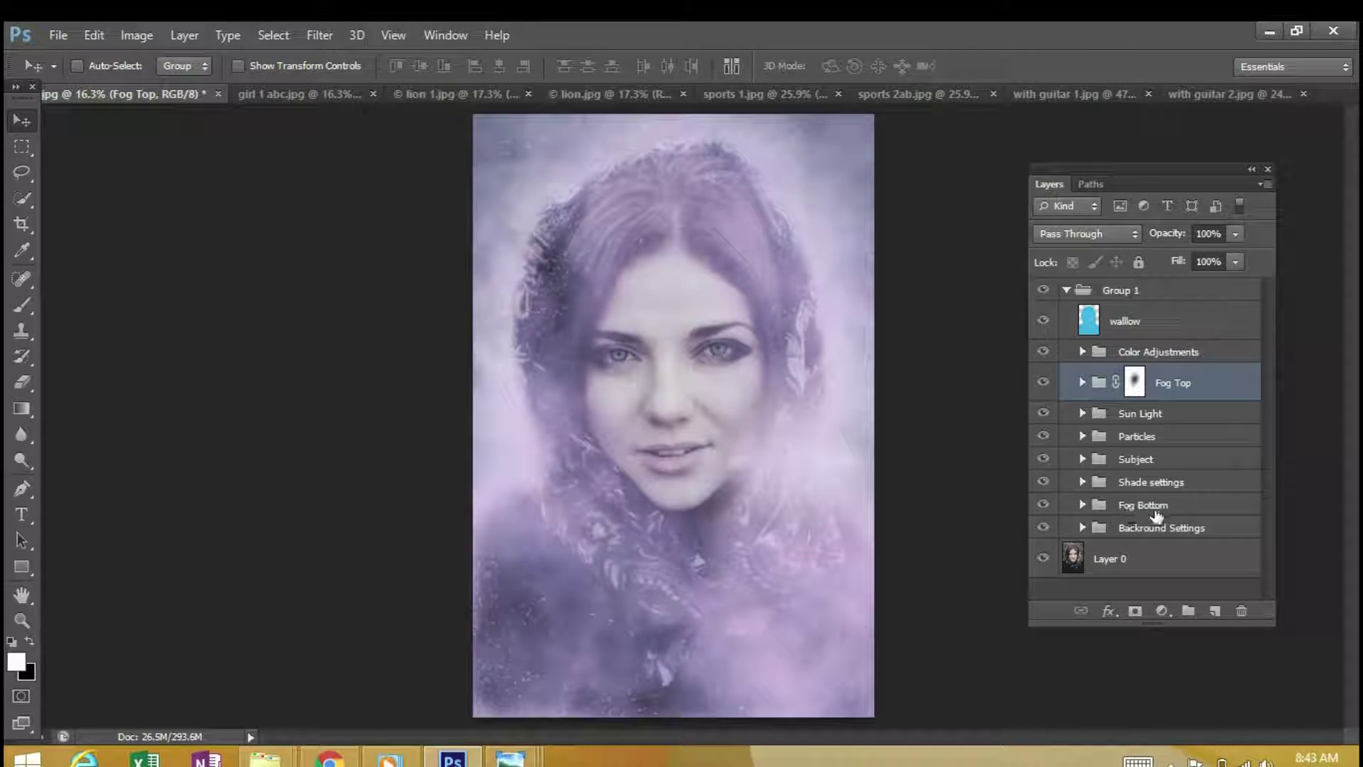
Step: Toggle Fog 5, Fog 4 and Fog 3 visibility inside Fog Bottom to compare their effect
{"action": "left_click", "coordinate": [1082, 505]}
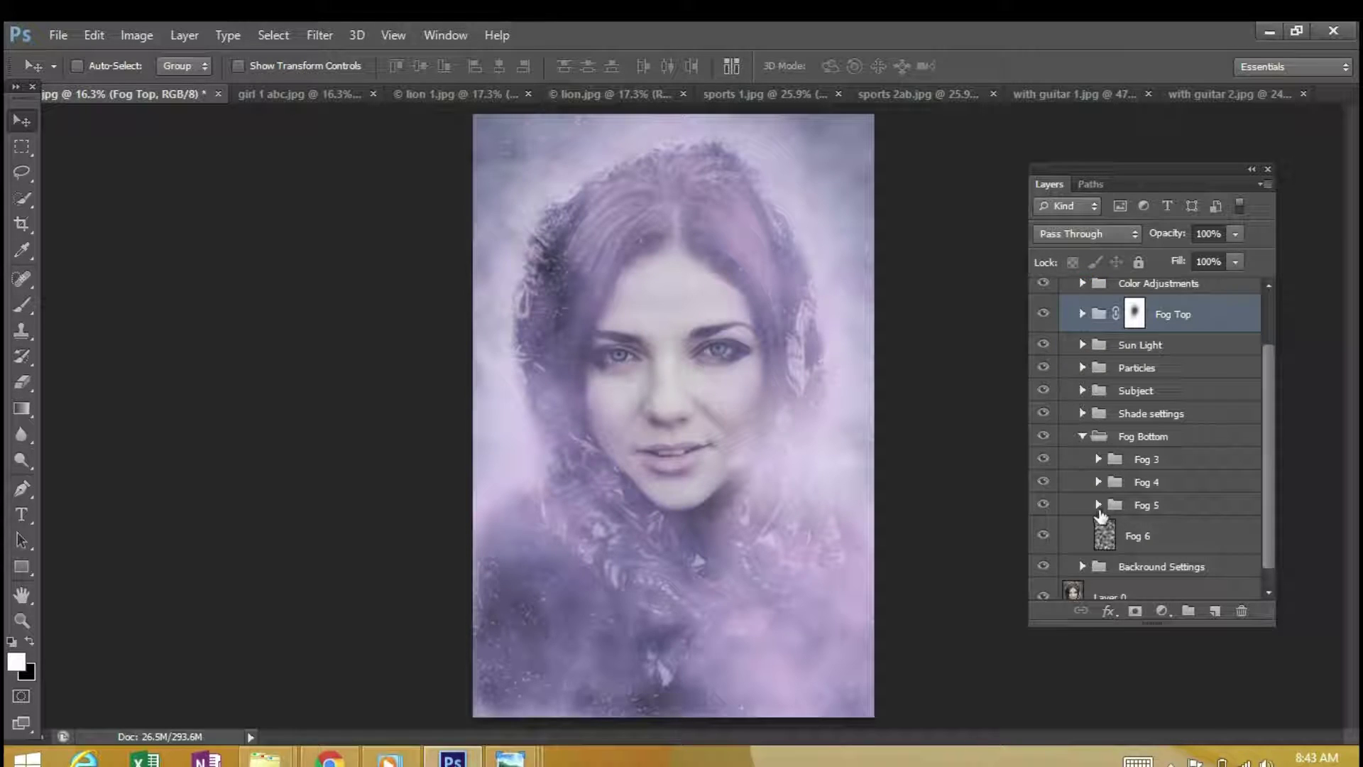
{"action": "left_click", "coordinate": [1044, 506]}
{"action": "left_click", "coordinate": [1043, 482]}
{"action": "left_click", "coordinate": [1044, 461]}
Step: Recolour the Fog 5 colour fill to a darker teal
{"action": "left_click", "coordinate": [1130, 505]}
{"action": "left_click", "coordinate": [1098, 504]}
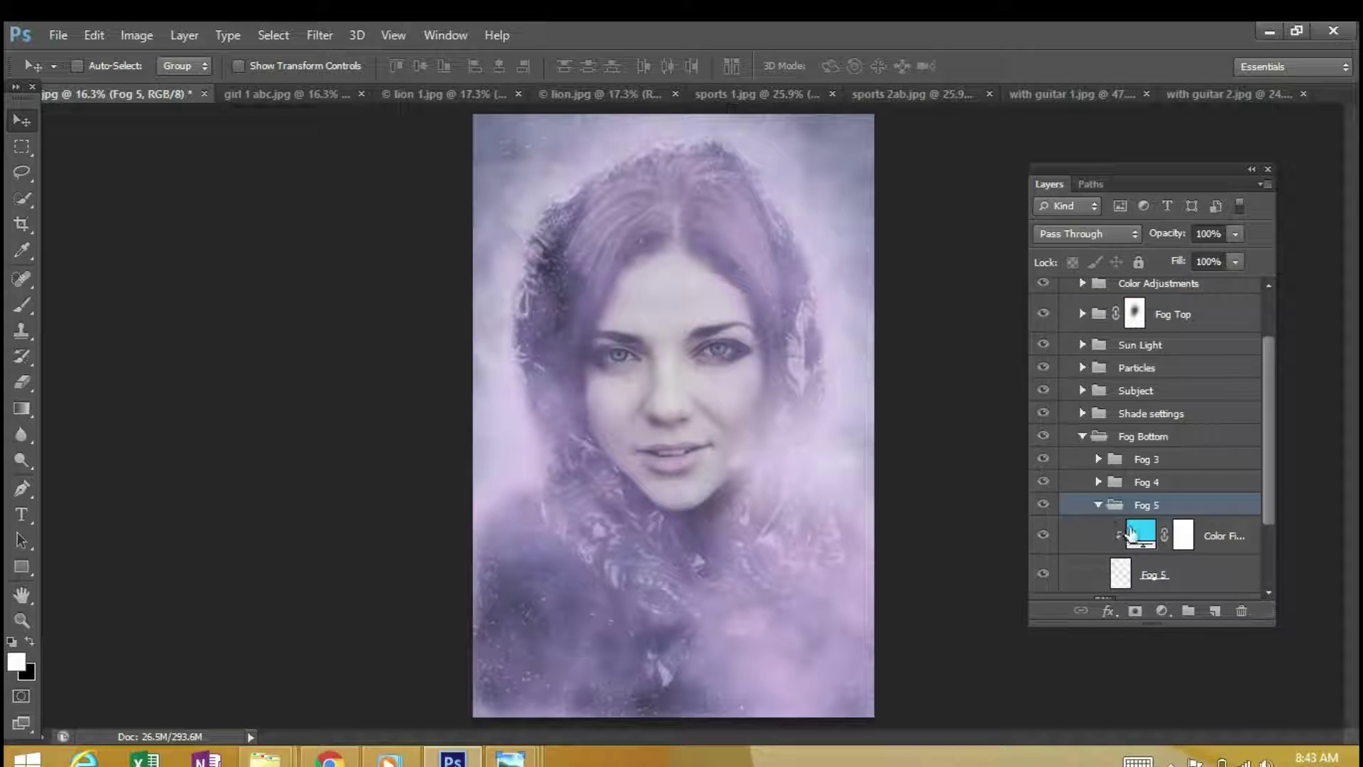
{"action": "left_click", "coordinate": [1140, 511]}
{"action": "left_click", "coordinate": [1235, 233]}
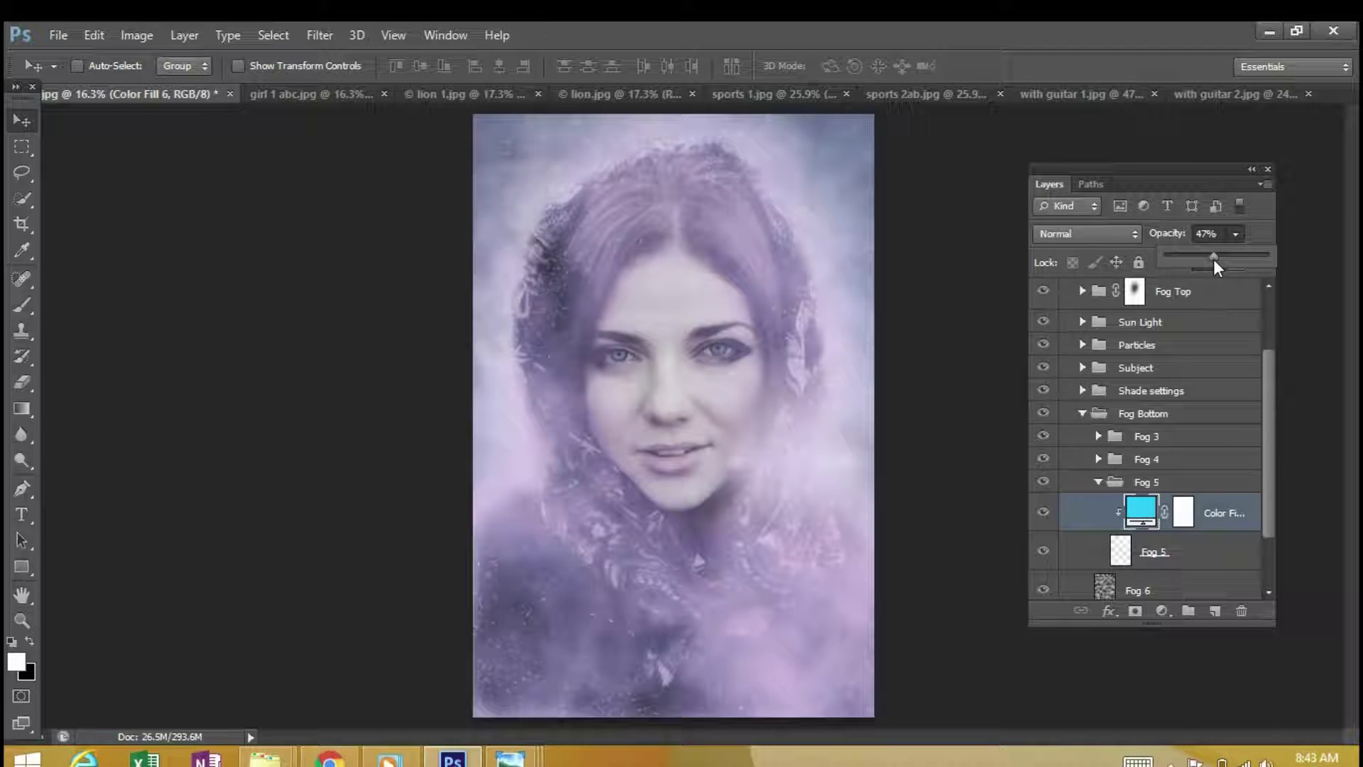
{"action": "double_click", "coordinate": [1141, 511]}
{"action": "left_click_drag", "start_coordinate": [1091, 256], "coordinate": [1079, 234]}
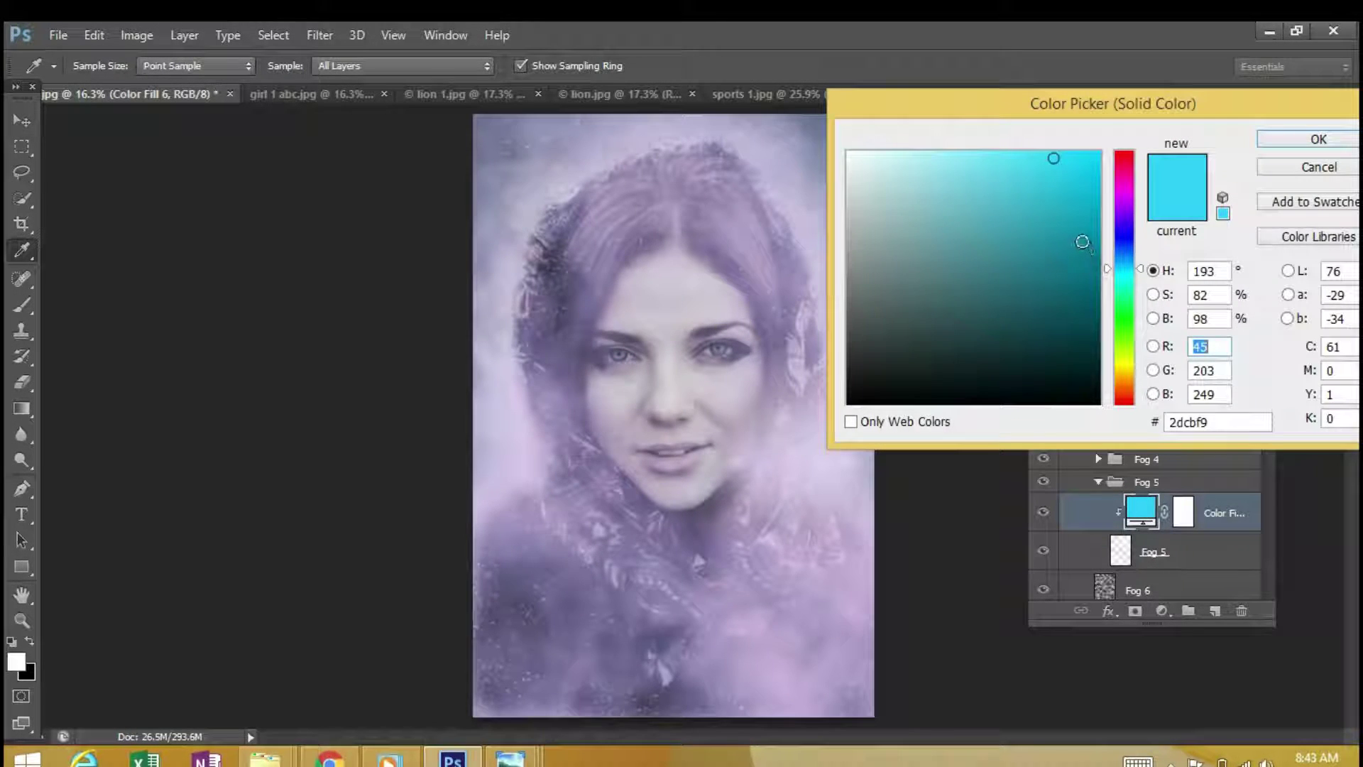
{"action": "left_click", "coordinate": [1318, 139]}
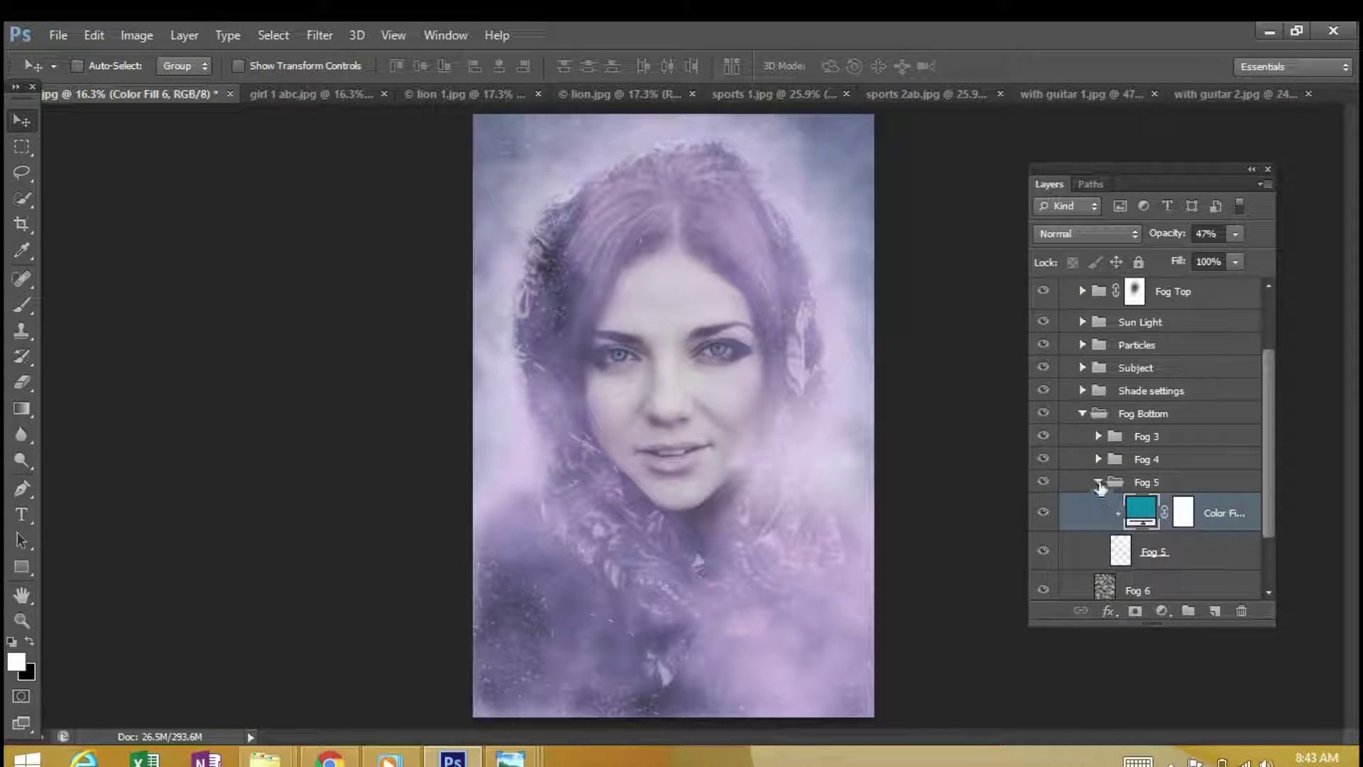
Step: Raise Fog 4's colour fill opacity to about 47% and review Fog 3's fill layer
{"action": "left_click", "coordinate": [1098, 482]}
{"action": "left_click", "coordinate": [1098, 465]}
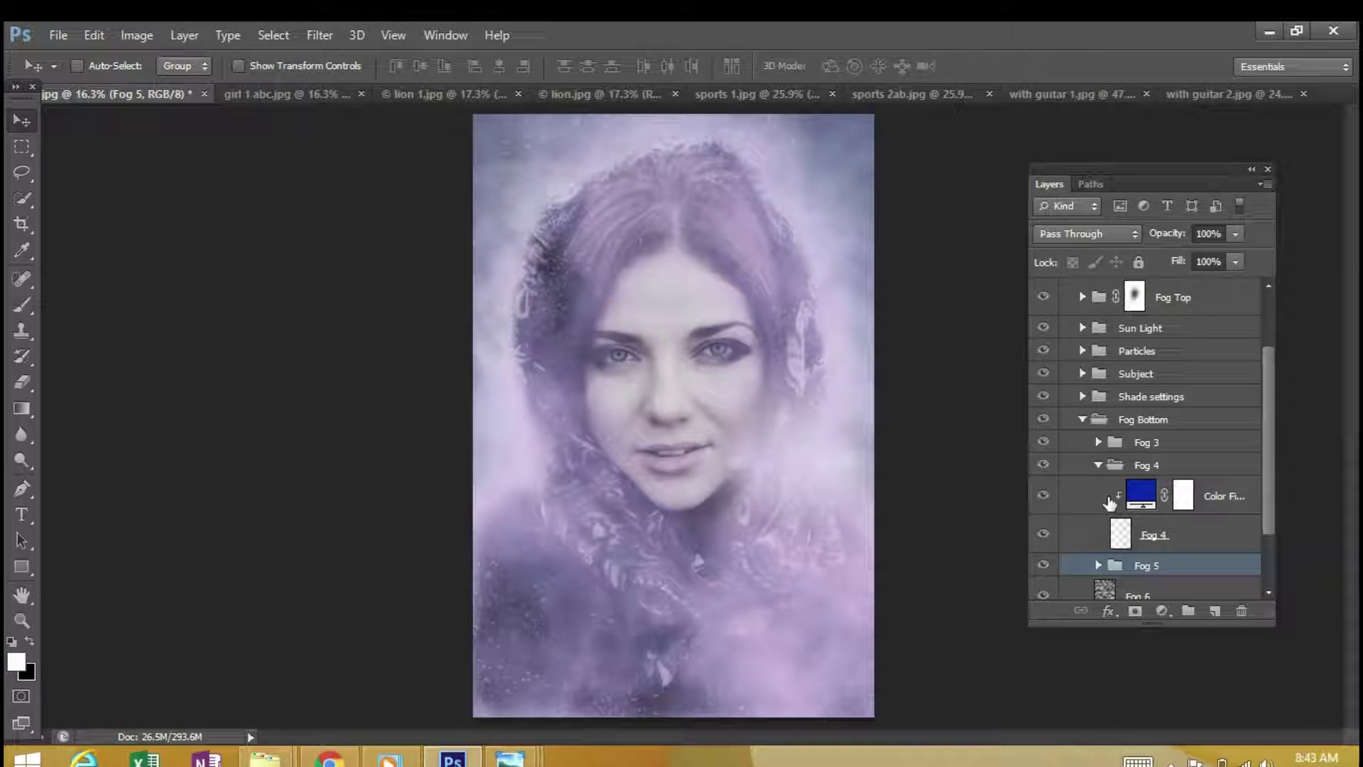
{"action": "left_click", "coordinate": [1135, 497]}
{"action": "left_click_drag", "start_coordinate": [1199, 258], "coordinate": [1216, 270]}
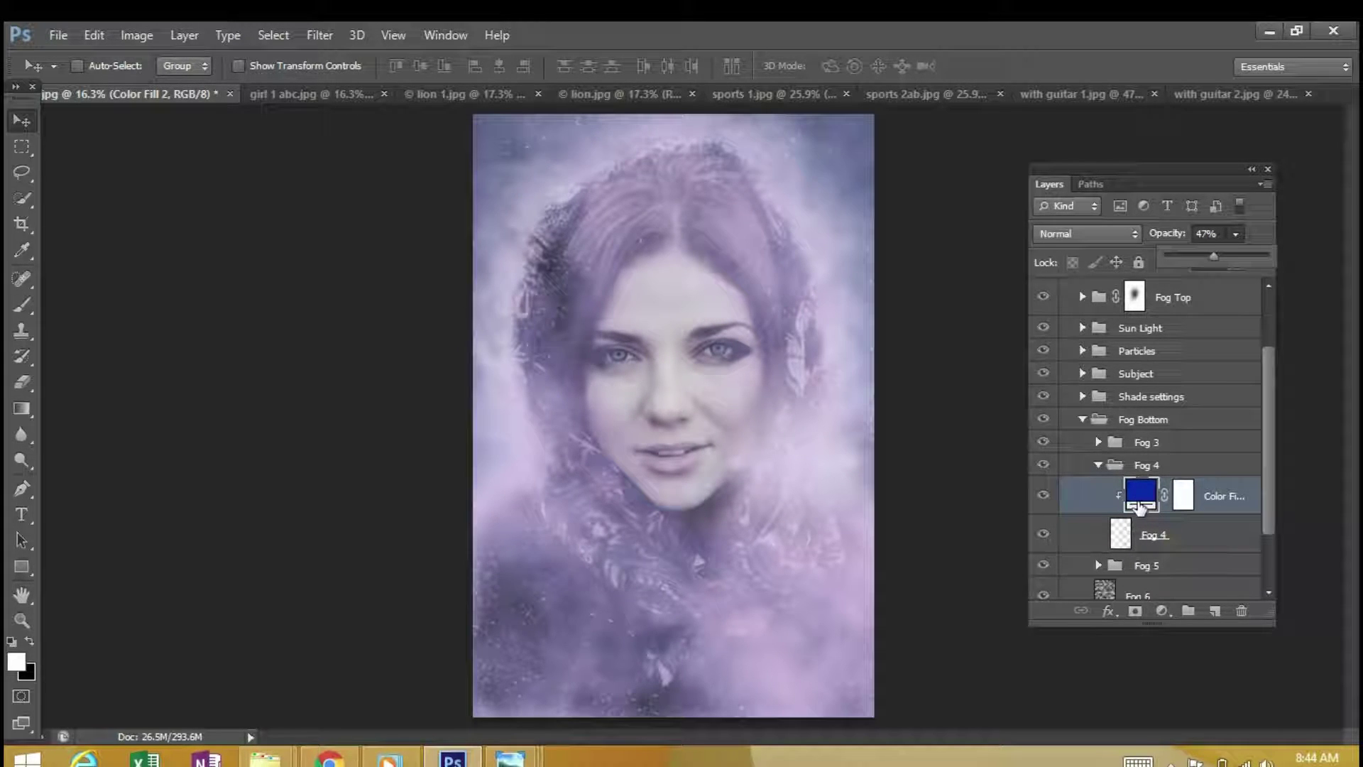
{"action": "left_click", "coordinate": [1098, 465]}
{"action": "left_click", "coordinate": [1098, 442]}
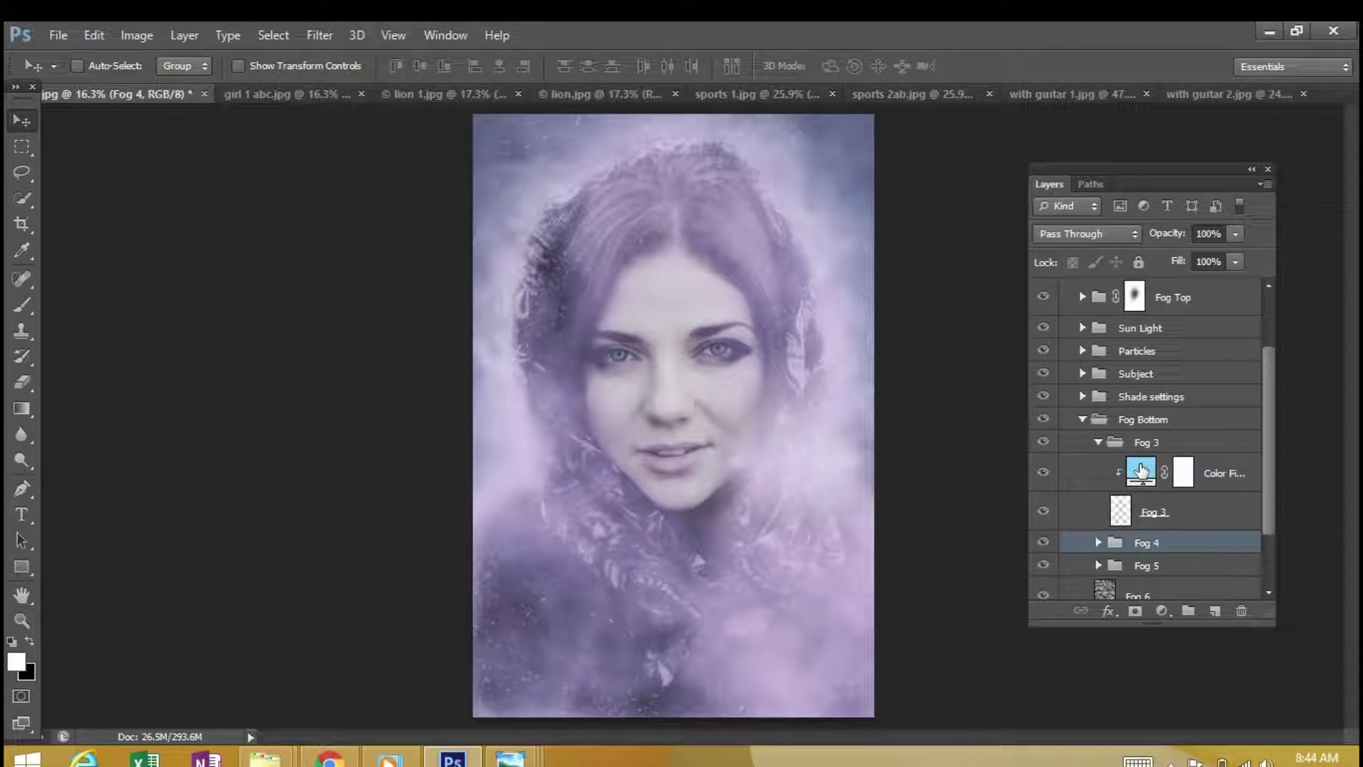
{"action": "left_click", "coordinate": [1136, 473]}
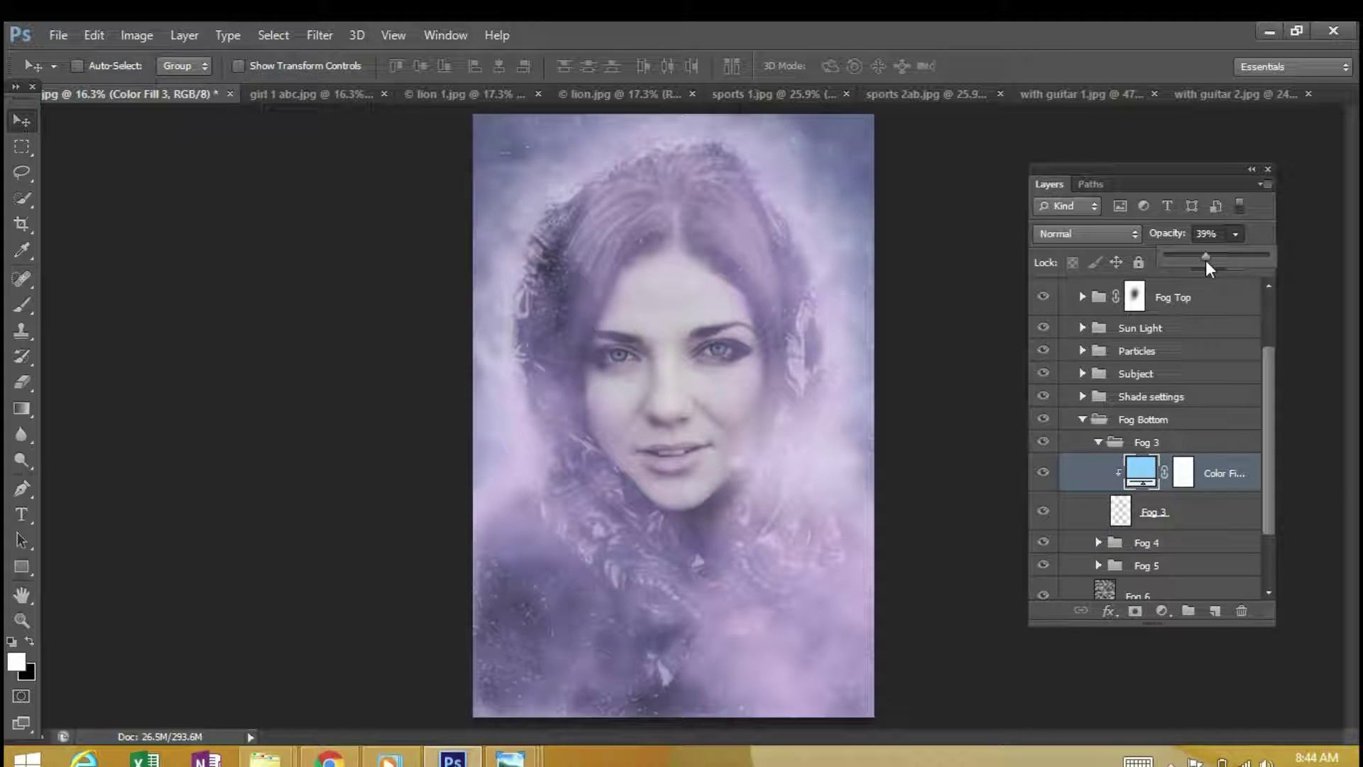
{"action": "left_click", "coordinate": [1099, 442]}
{"action": "left_click", "coordinate": [1082, 419]}
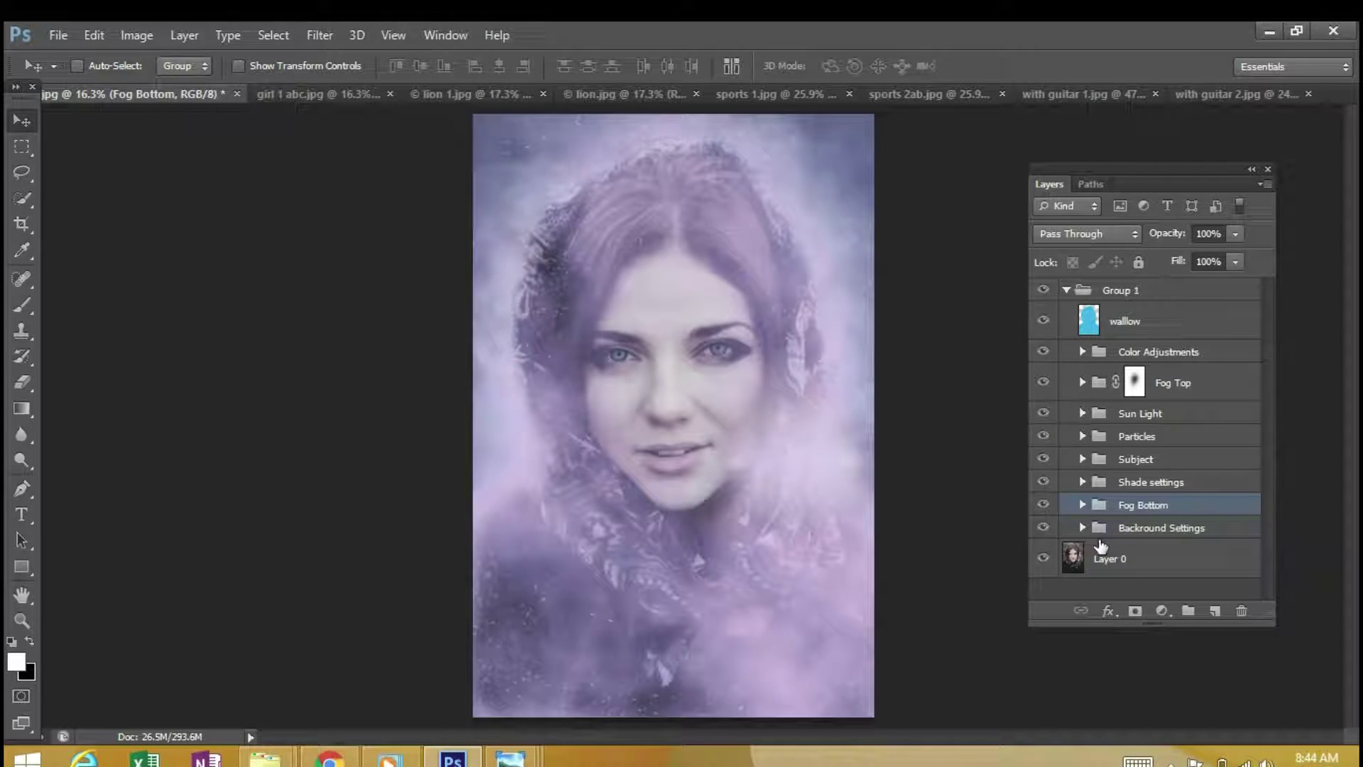
Step: Collapse Group 1, compare it against the original, then hide panels for full-screen view
{"action": "left_click", "coordinate": [1066, 290]}
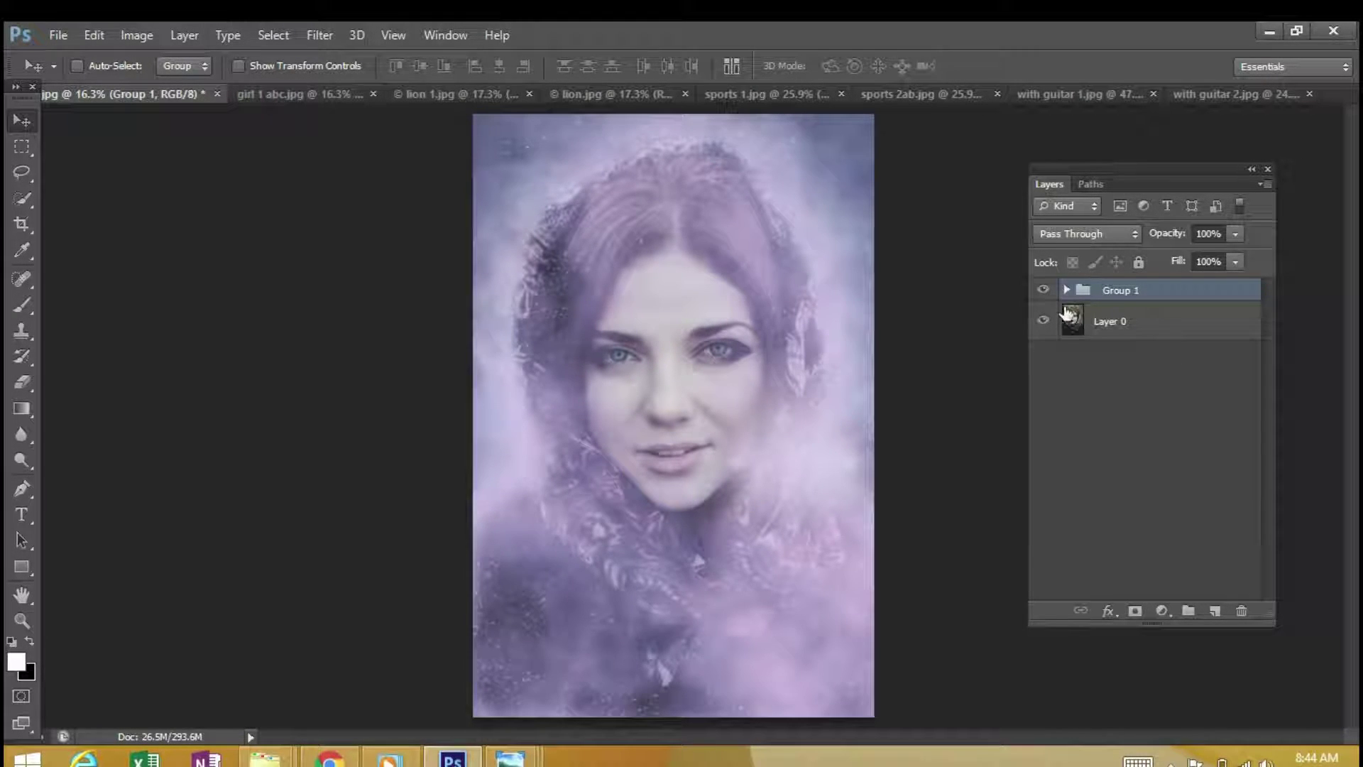
{"action": "left_click", "coordinate": [1043, 290]}
{"action": "key", "text": "z"}
{"action": "key", "text": "Tab"}
{"action": "key", "text": "f"}
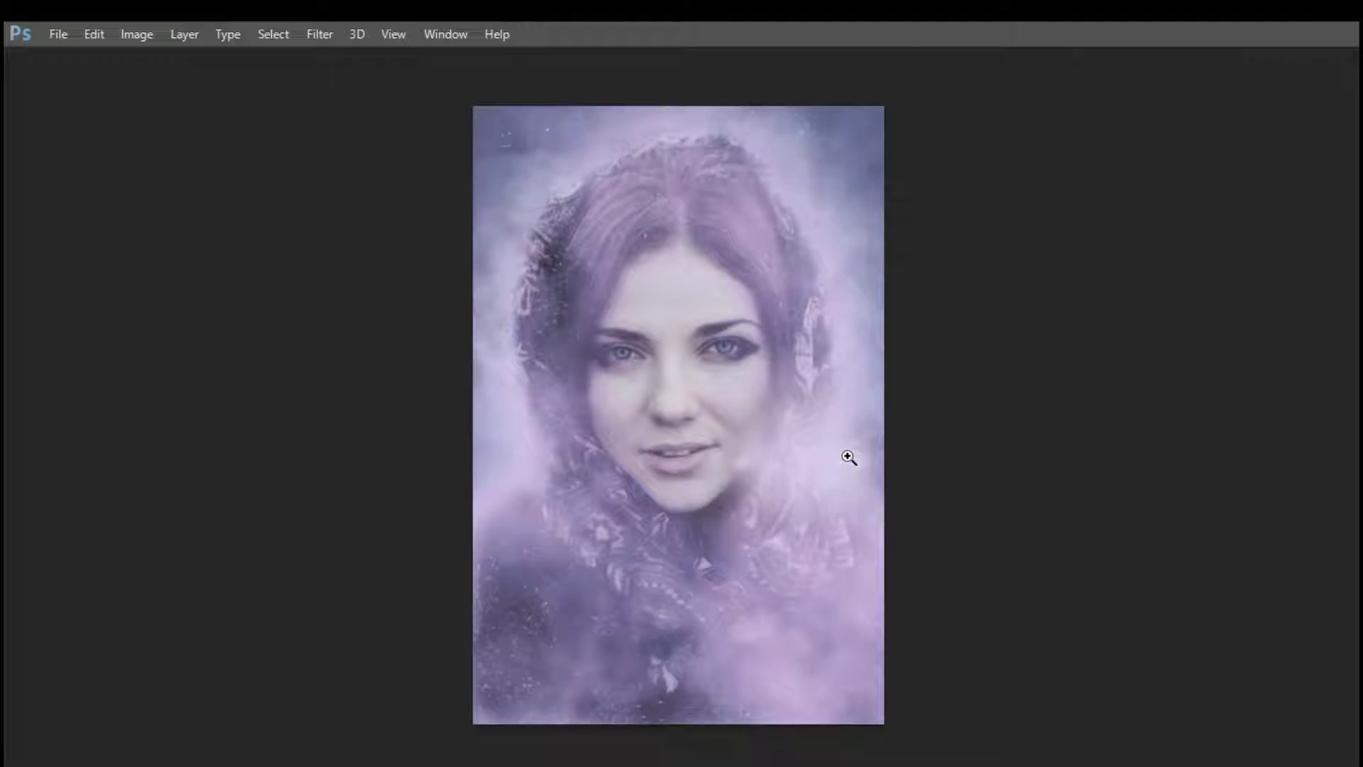
Step: Zoom in on the portrait's face and pan down to the chin and scarf
{"action": "left_click", "coordinate": [847, 457]}
{"action": "mouse_move", "coordinate": [861, 442]}
{"action": "left_mouse_down"}
{"action": "mouse_move", "coordinate": [784, 348]}
{"action": "mouse_move", "coordinate": [799, 514]}
{"action": "left_mouse_up"}
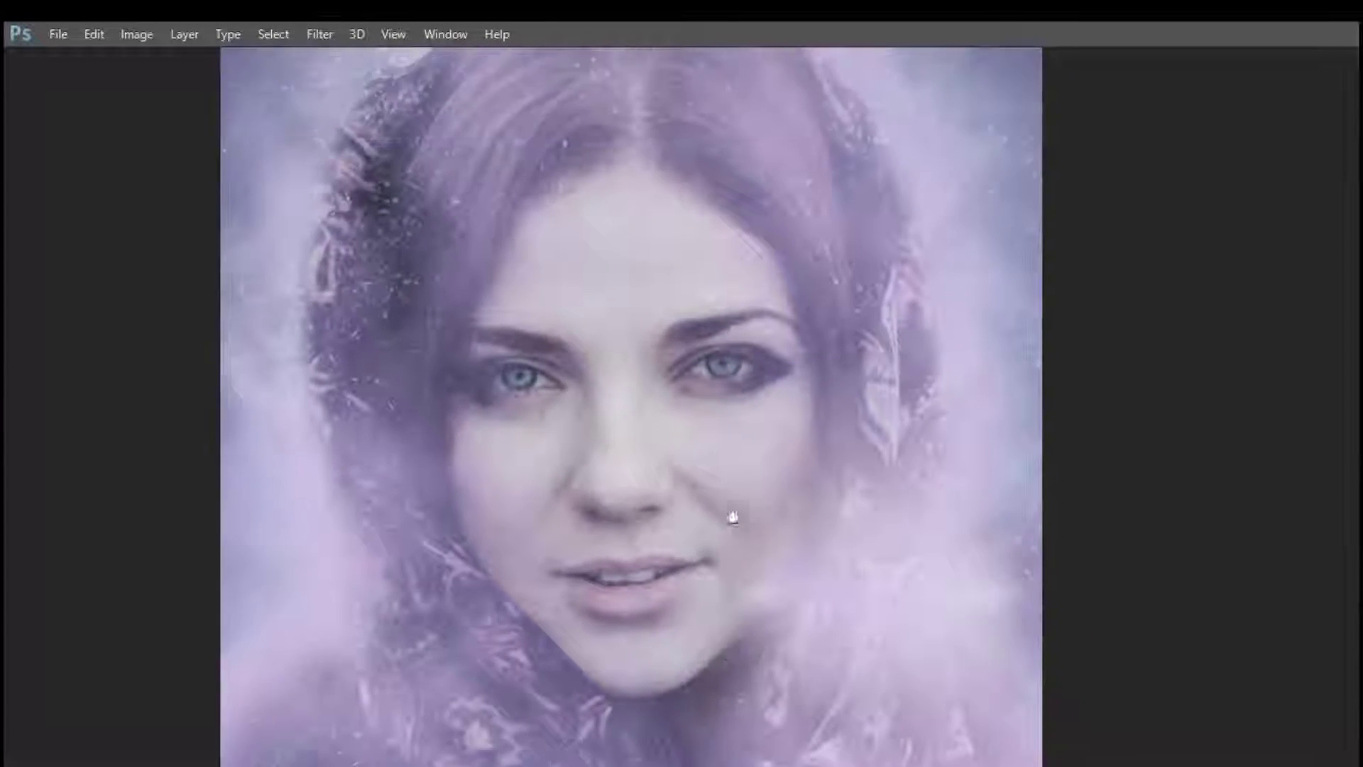
{"action": "scroll", "coordinate": [852, 391], "scroll_direction": "up", "scroll_amount": 2}
{"action": "scroll", "coordinate": [869, 376], "scroll_direction": "up", "scroll_amount": 3}
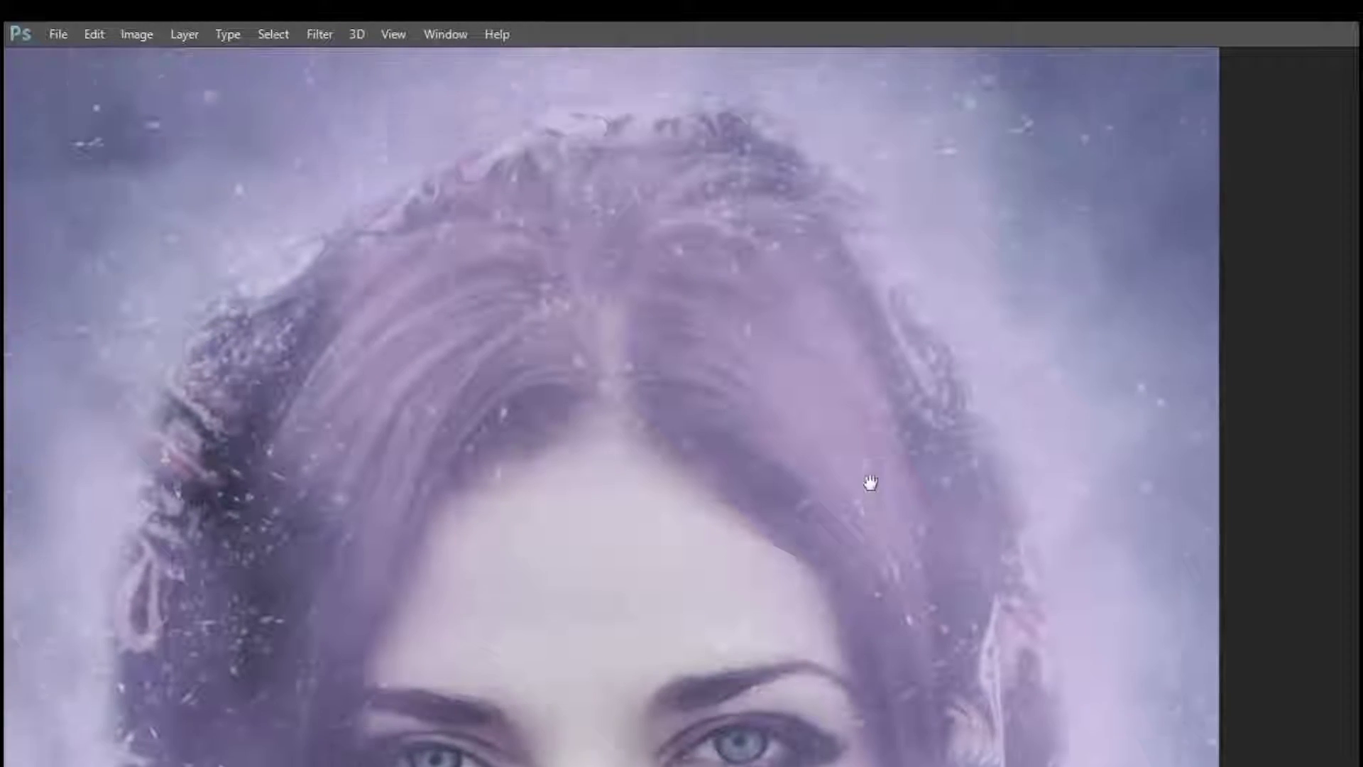
{"action": "scroll", "coordinate": [852, 426], "scroll_direction": "up", "scroll_amount": 2}
{"action": "scroll", "coordinate": [866, 397], "scroll_direction": "down", "scroll_amount": 3}
{"action": "scroll", "coordinate": [861, 466], "scroll_direction": "down", "scroll_amount": 1}
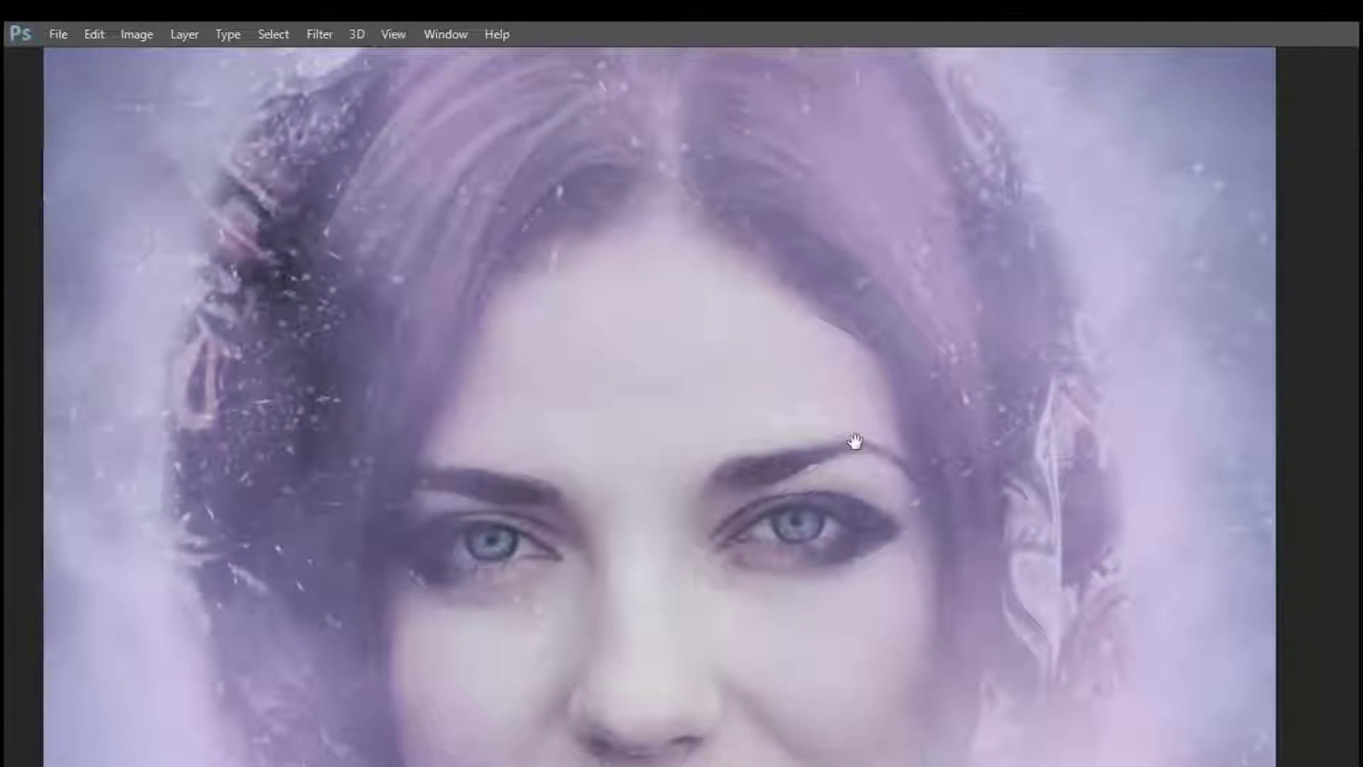
{"action": "scroll", "coordinate": [859, 426], "scroll_direction": "down", "scroll_amount": 5}
{"action": "scroll", "coordinate": [862, 462], "scroll_direction": "down", "scroll_amount": 1}
{"action": "left_click_drag", "start_coordinate": [863, 509], "coordinate": [858, 210]}
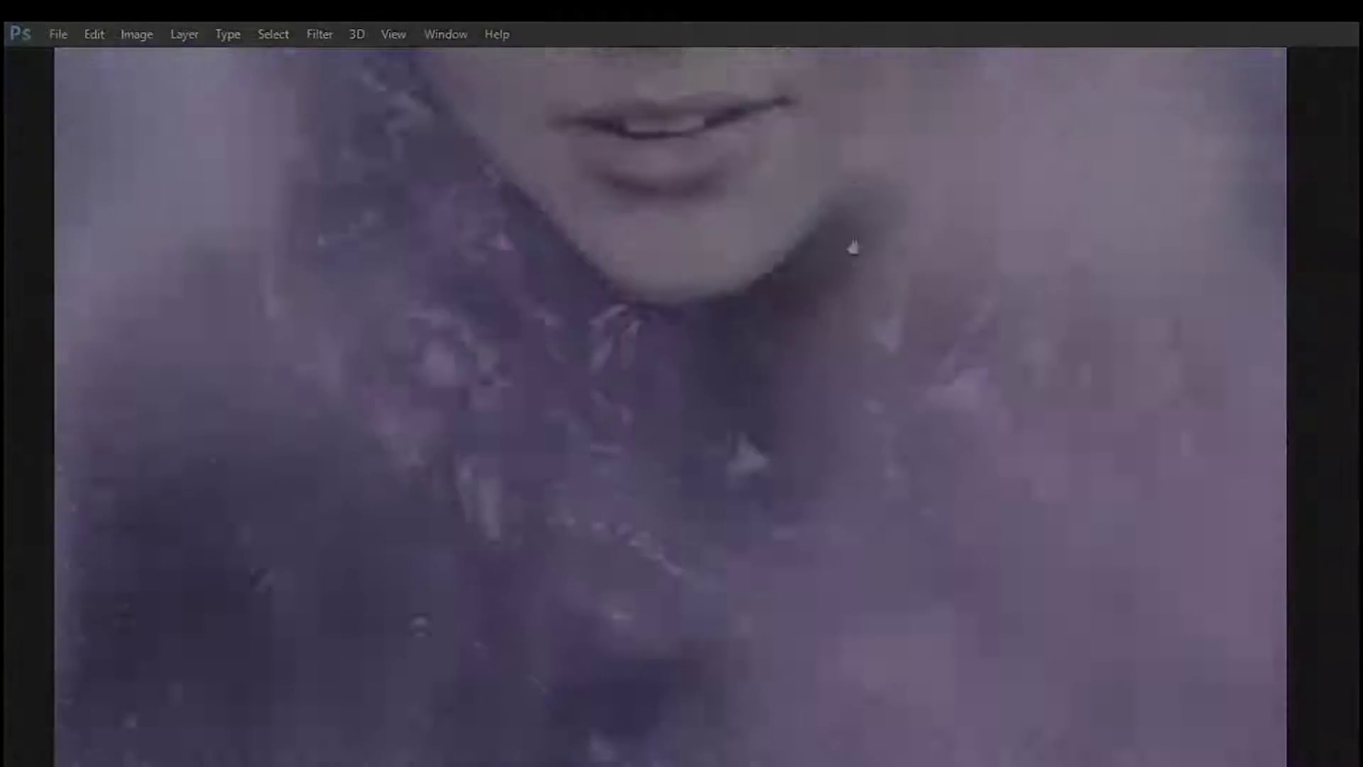